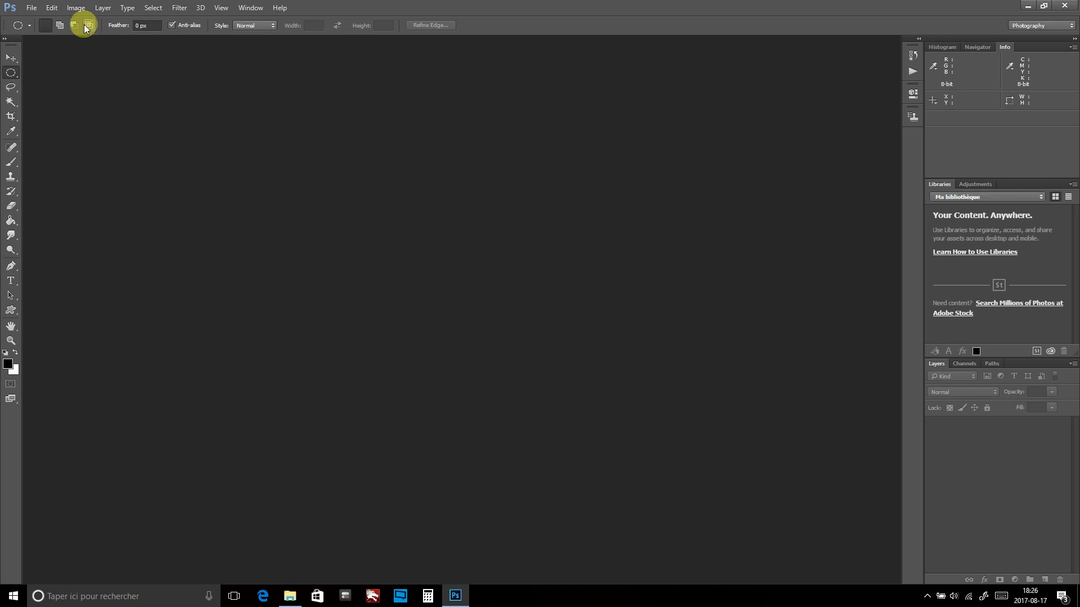
- Create a 42 × 20 inch canvas filled black, with a white-filled ellipse on it
{"action": "left_click", "coordinate": [32, 8]}
{"action": "left_click", "coordinate": [40, 20]}
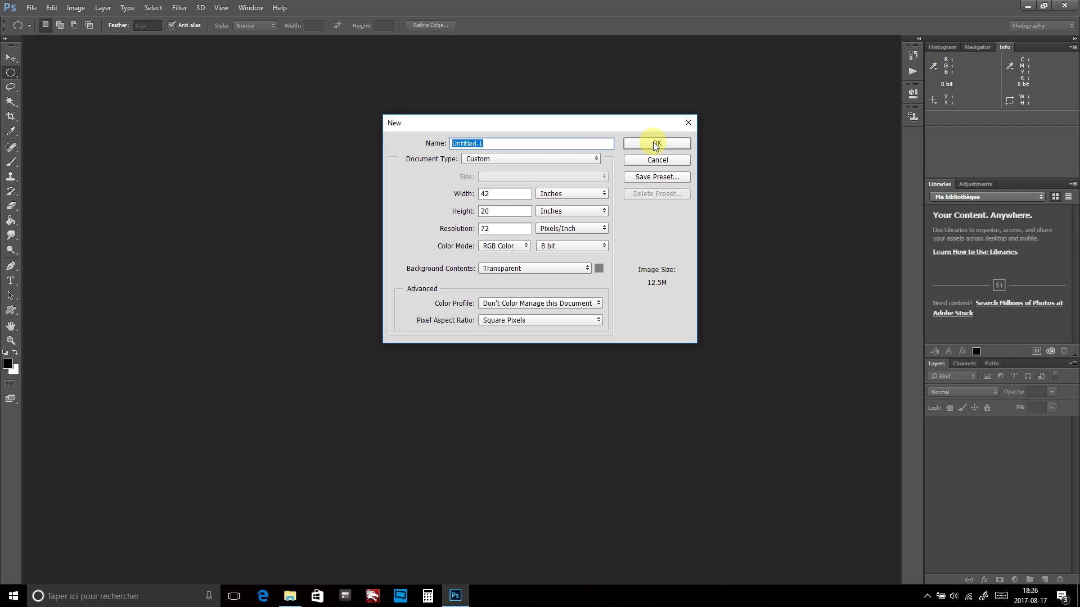
{"action": "left_click", "coordinate": [656, 144]}
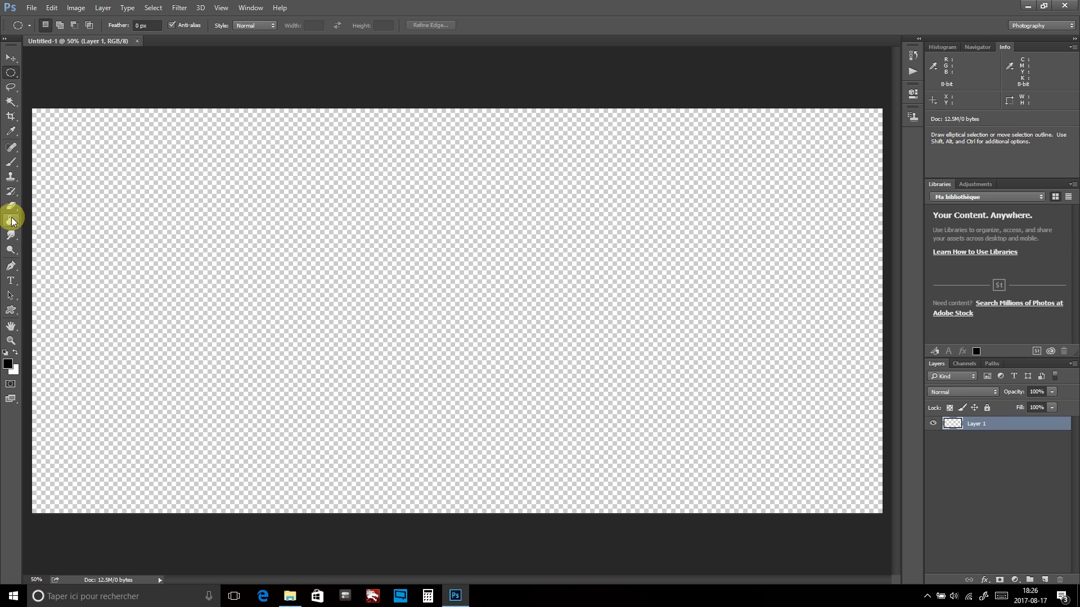
{"action": "left_click", "coordinate": [241, 262]}
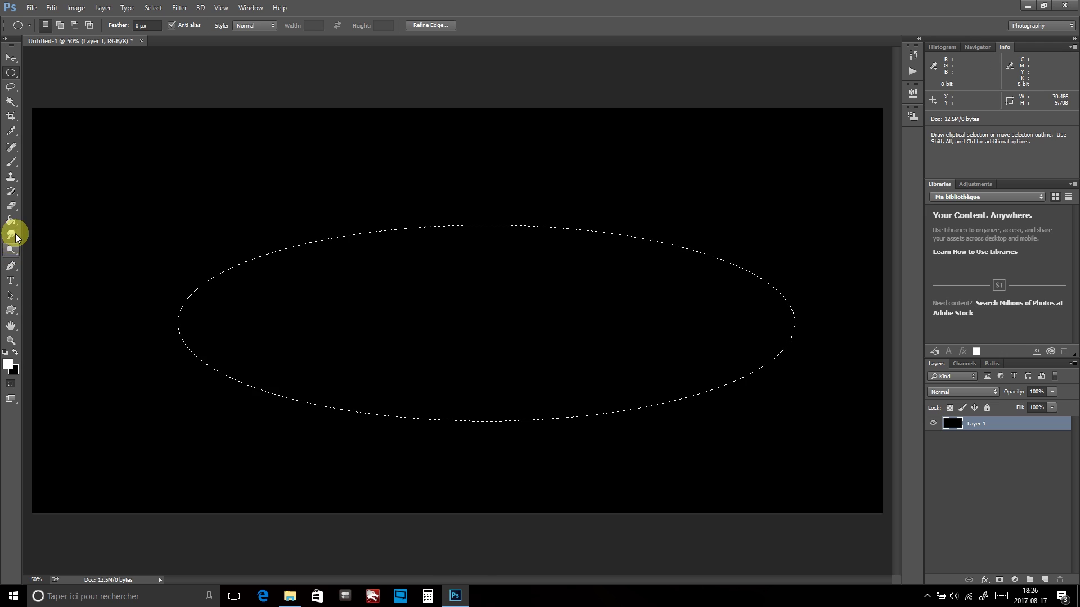
{"action": "left_click", "coordinate": [383, 288]}
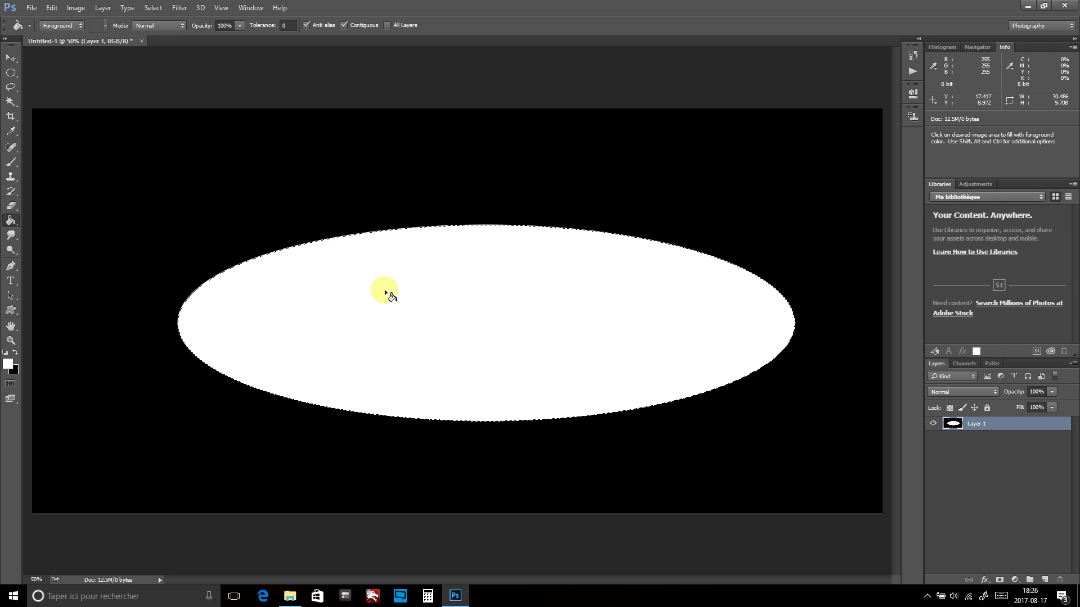
{"action": "key", "text": "ctrl+d"}
- Apply a strong Gaussian Blur to the white ellipse
{"action": "left_click", "coordinate": [180, 7]}
{"action": "mouse_move", "coordinate": [184, 131]}
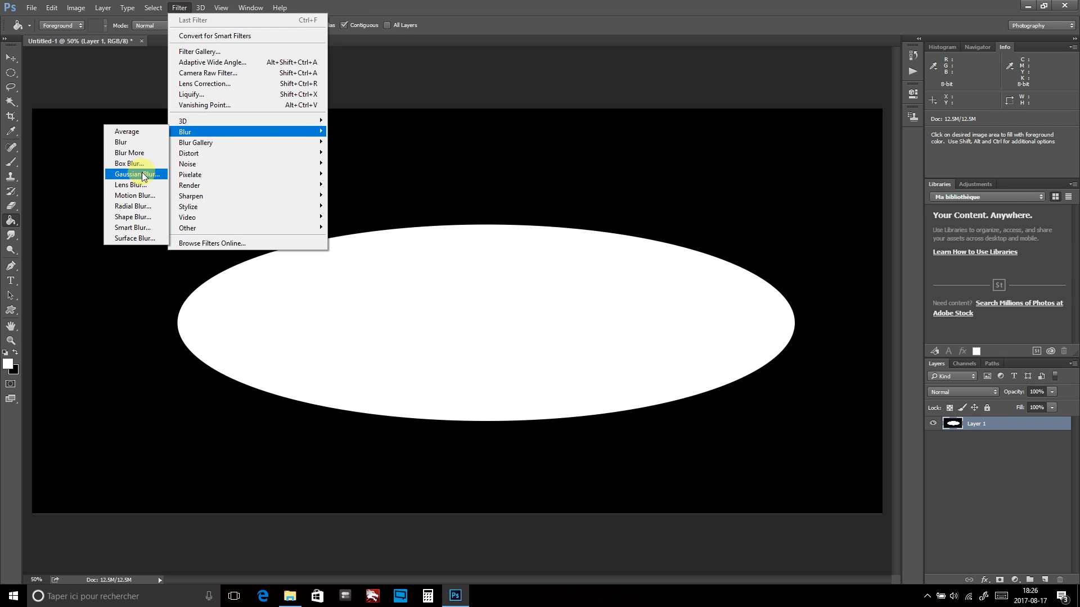
{"action": "left_click", "coordinate": [144, 176]}
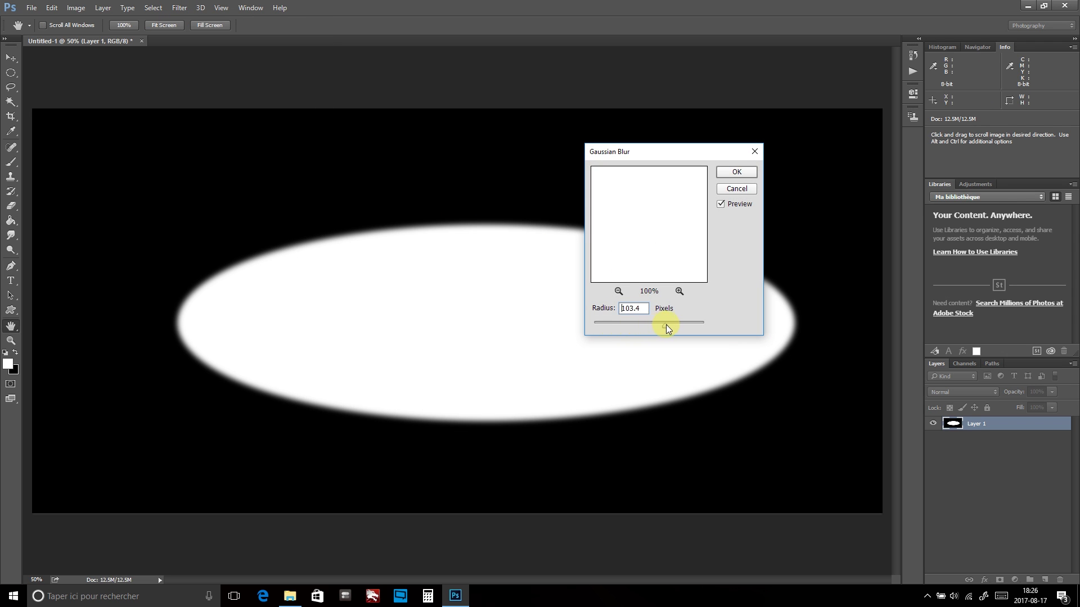
{"action": "left_click_drag", "start_coordinate": [665, 327], "coordinate": [689, 326]}
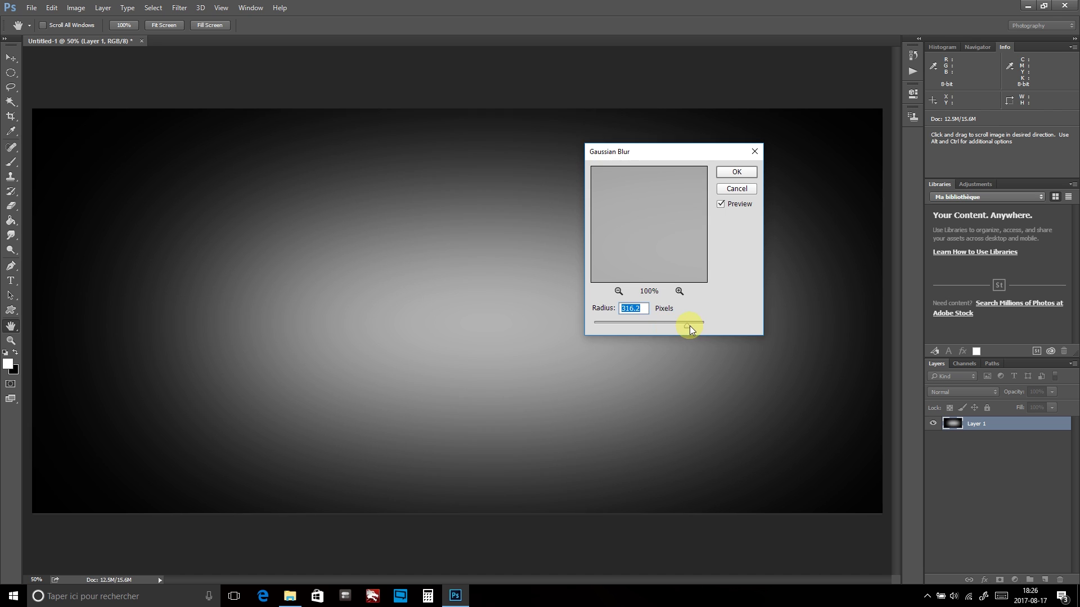
{"action": "left_click", "coordinate": [738, 172]}
- Draw a 38 × 16 inch ellipse using the grid overlay, then hide the grid
{"action": "left_click", "coordinate": [222, 12]}
{"action": "mouse_move", "coordinate": [229, 196]}
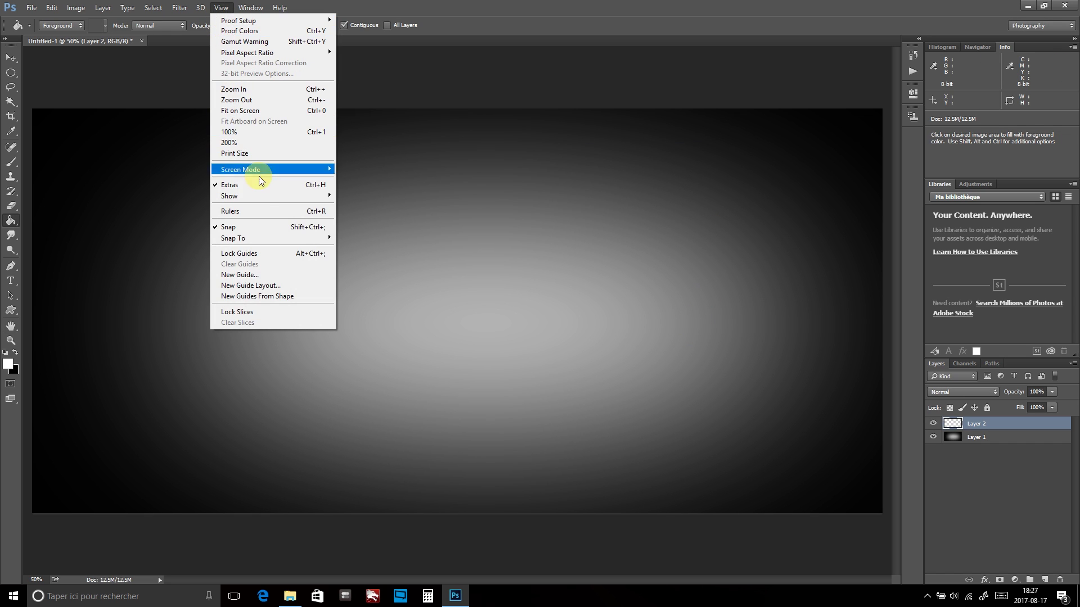
{"action": "left_click", "coordinate": [129, 228]}
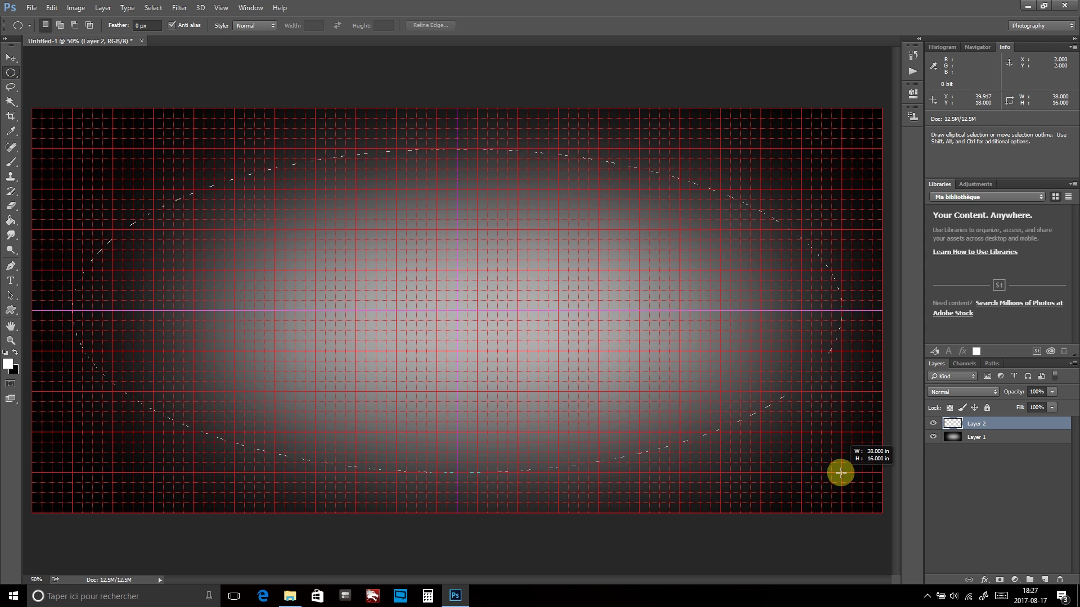
{"action": "left_click", "coordinate": [222, 8]}
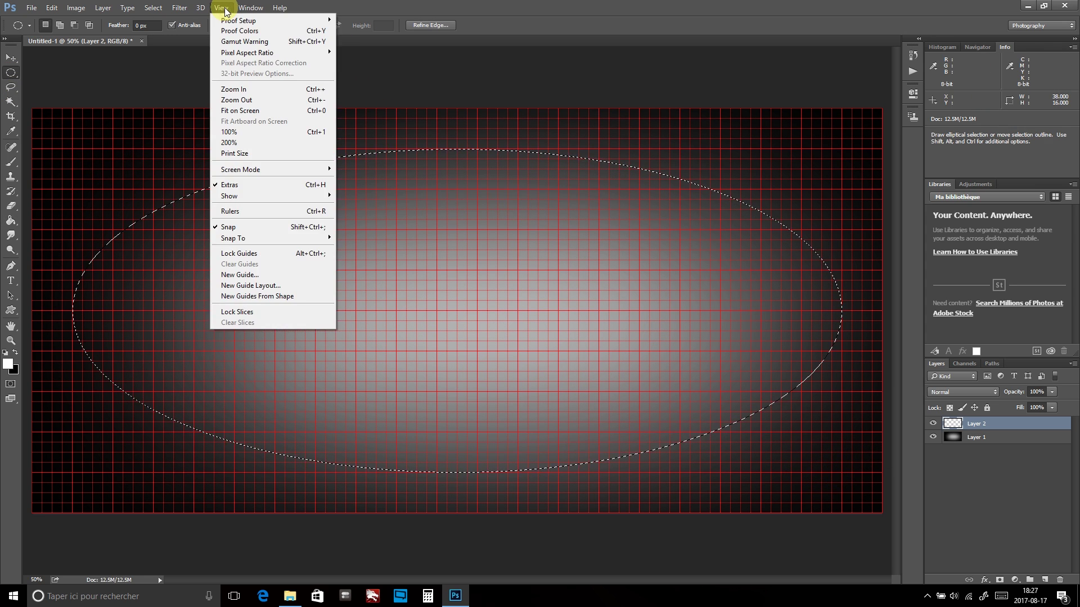
{"action": "mouse_move", "coordinate": [241, 196]}
{"action": "left_click", "coordinate": [144, 229]}
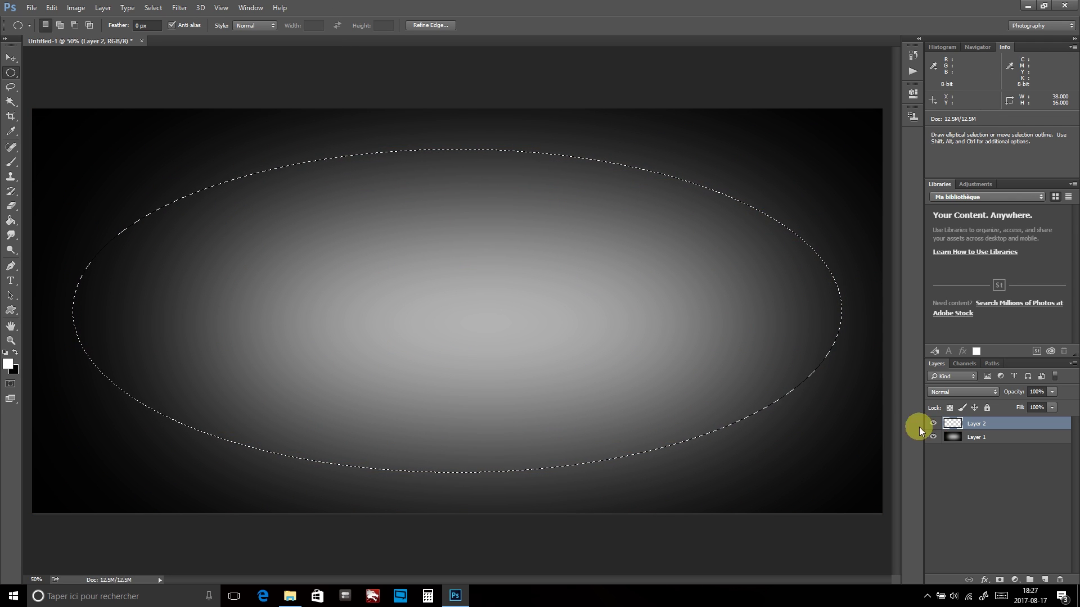
- Fill the area outside the ellipse with white
{"action": "left_click", "coordinate": [165, 8]}
{"action": "left_click", "coordinate": [178, 53]}
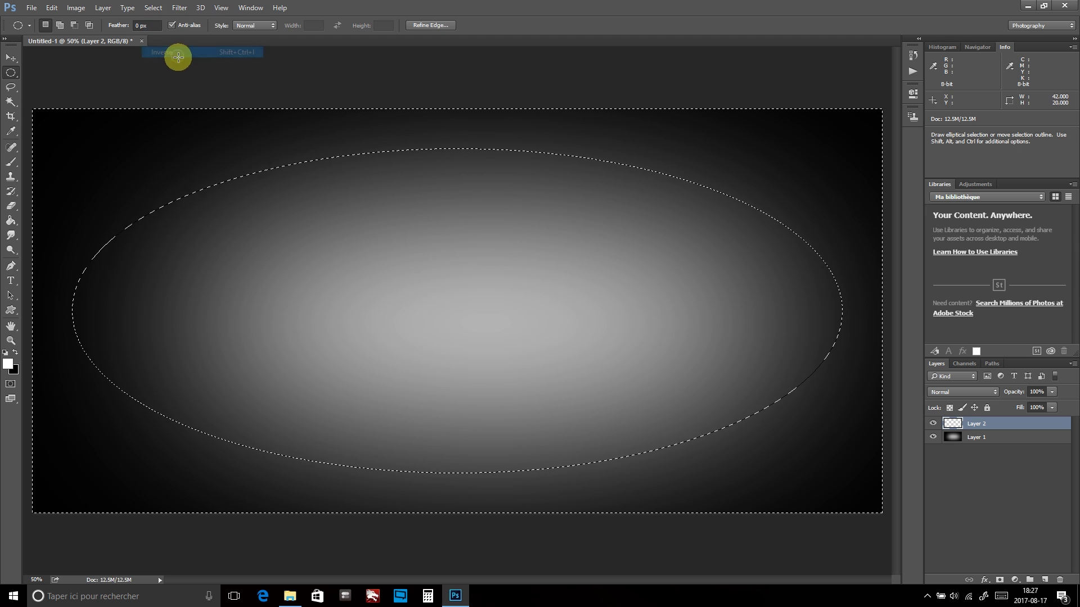
{"action": "key", "text": "g"}
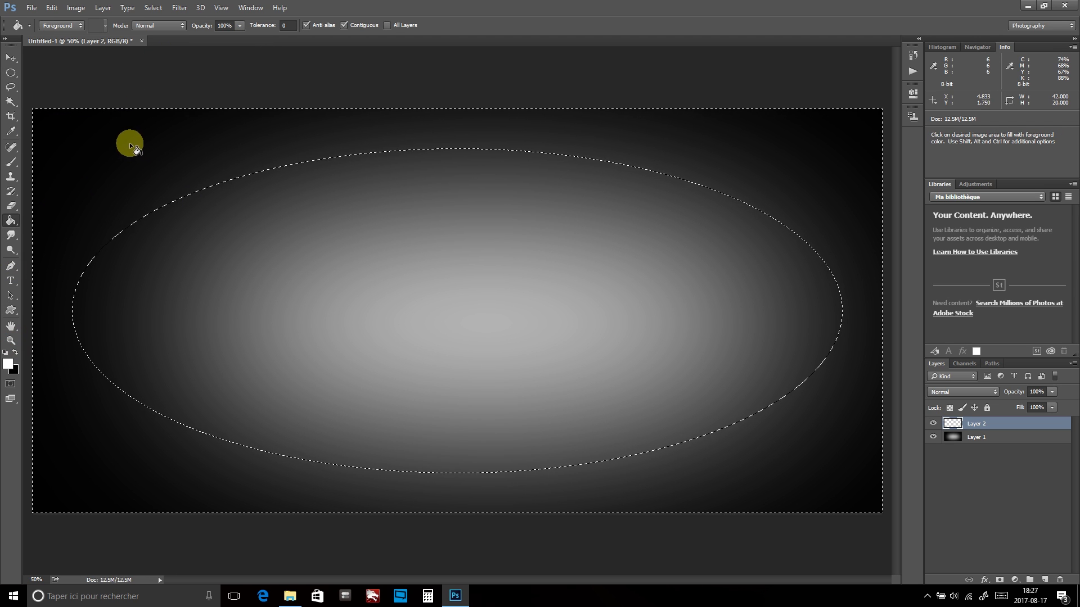
{"action": "left_click", "coordinate": [128, 144]}
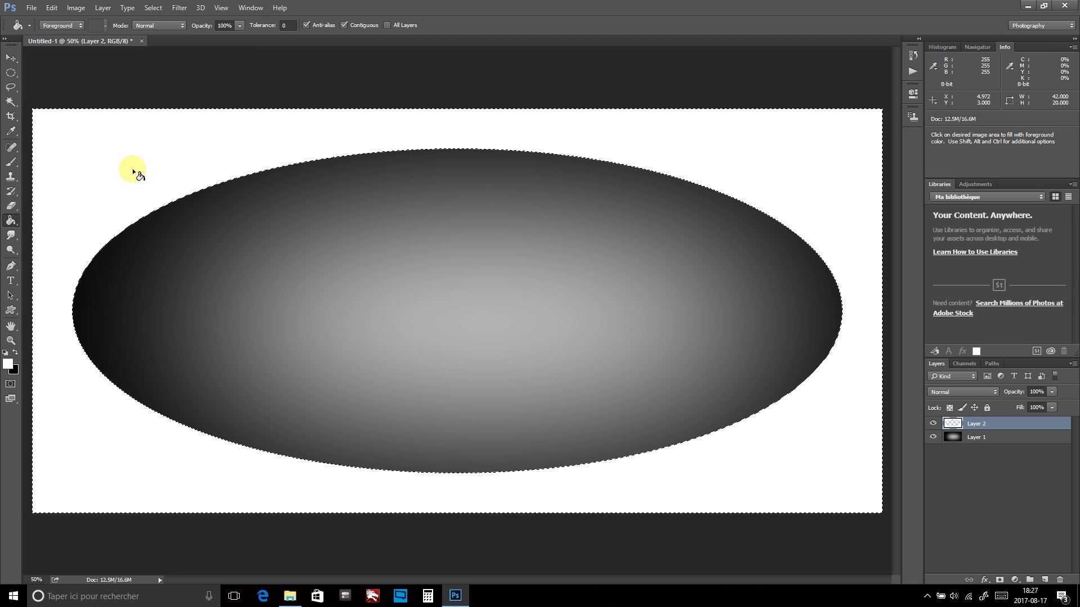
- Reselect the ellipse and contract the selection twice, first by 10 pixels
{"action": "left_click", "coordinate": [153, 7]}
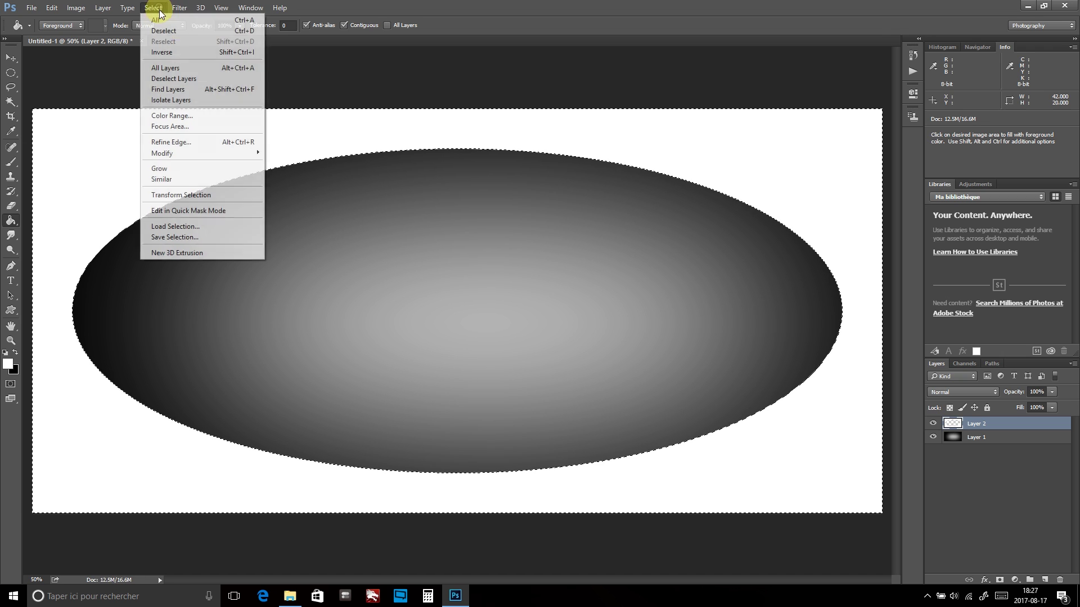
{"action": "left_click", "coordinate": [176, 52]}
{"action": "left_click", "coordinate": [153, 8]}
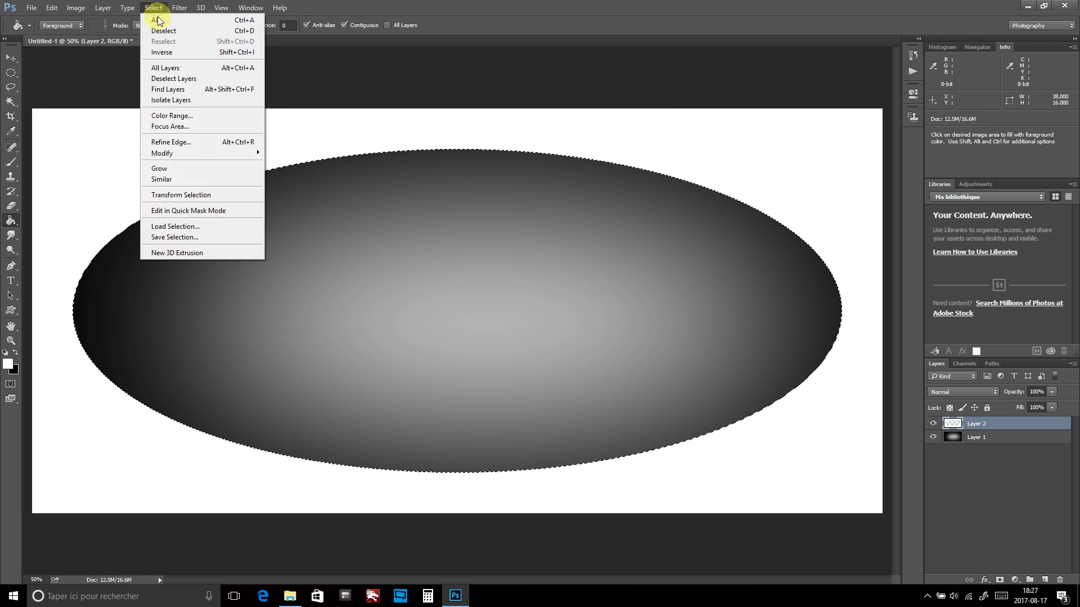
{"action": "mouse_move", "coordinate": [162, 153]}
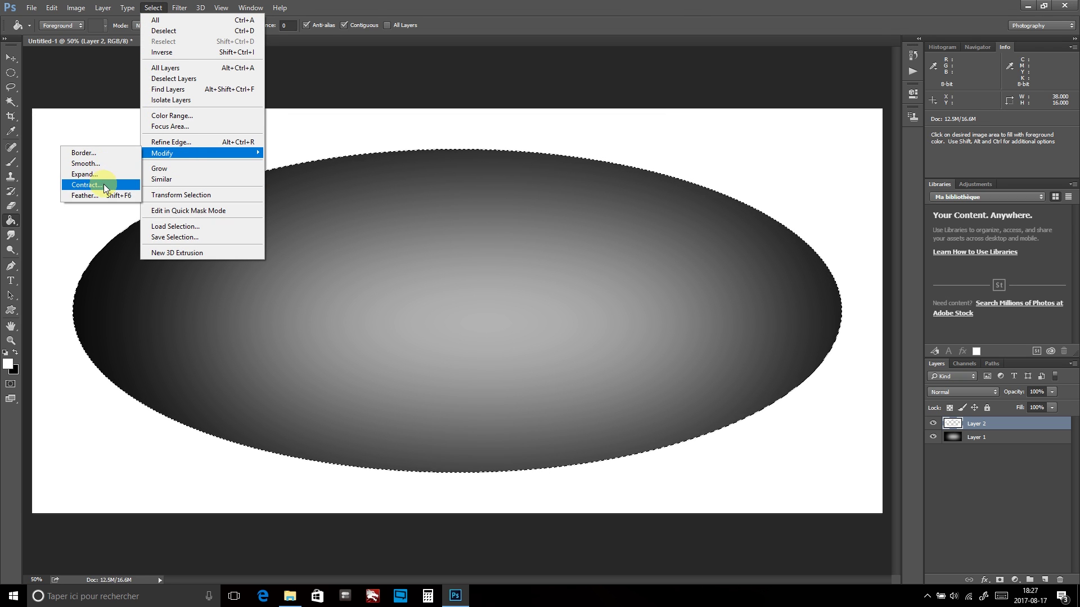
{"action": "left_click", "coordinate": [105, 188]}
{"action": "key", "text": "Return"}
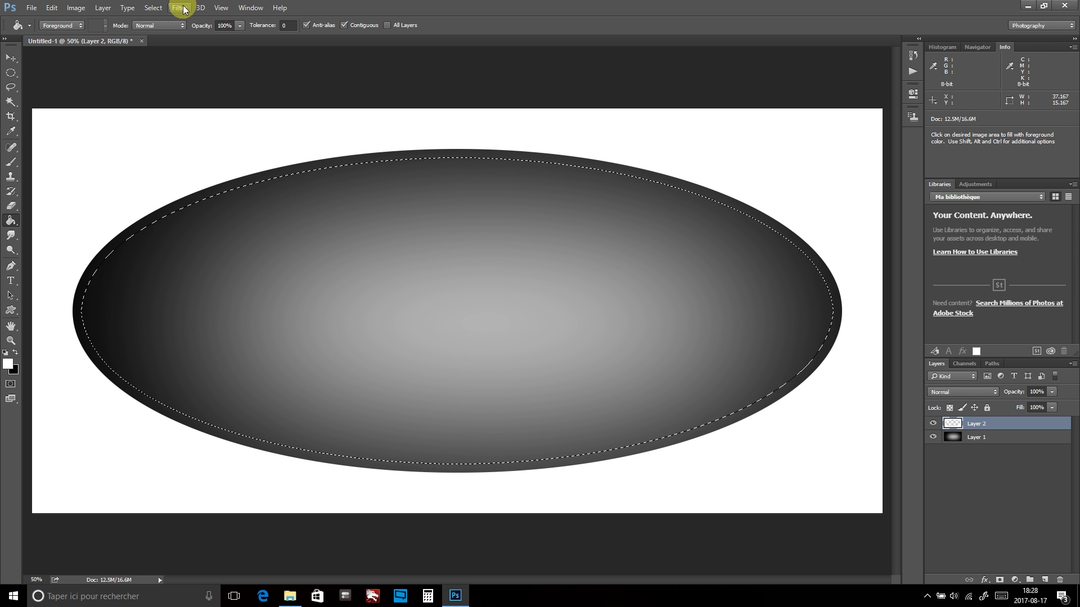
{"action": "left_click", "coordinate": [153, 8]}
{"action": "mouse_move", "coordinate": [162, 153]}
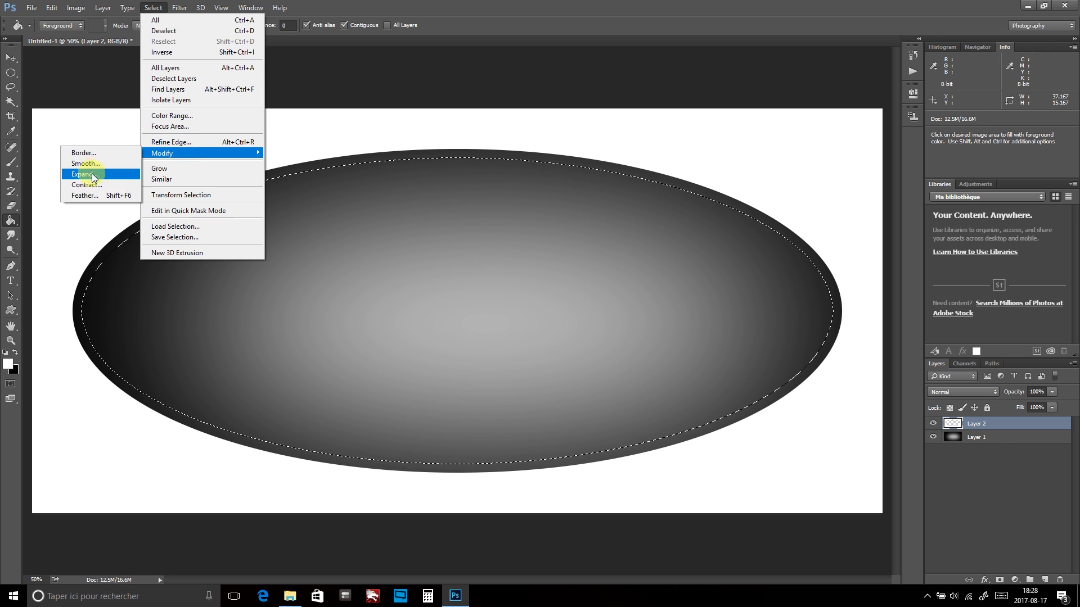
{"action": "left_click", "coordinate": [87, 185]}
{"action": "key", "text": "Return"}
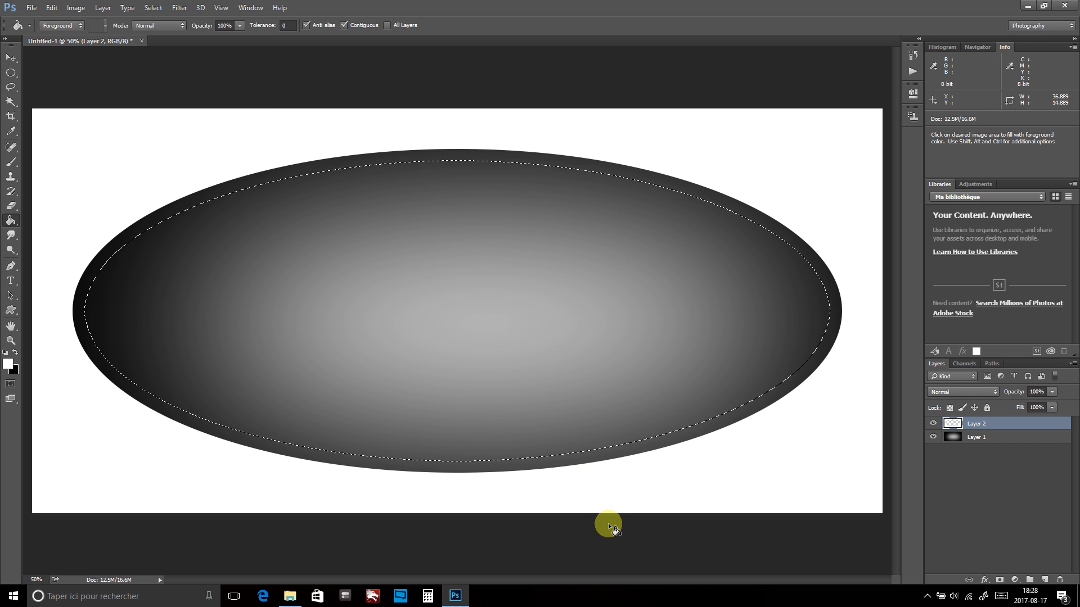
- Fill everything outside the inner ellipse black on a new Layer 3 and move it below Layer 2
{"action": "left_click", "coordinate": [103, 7]}
{"action": "mouse_move", "coordinate": [110, 19]}
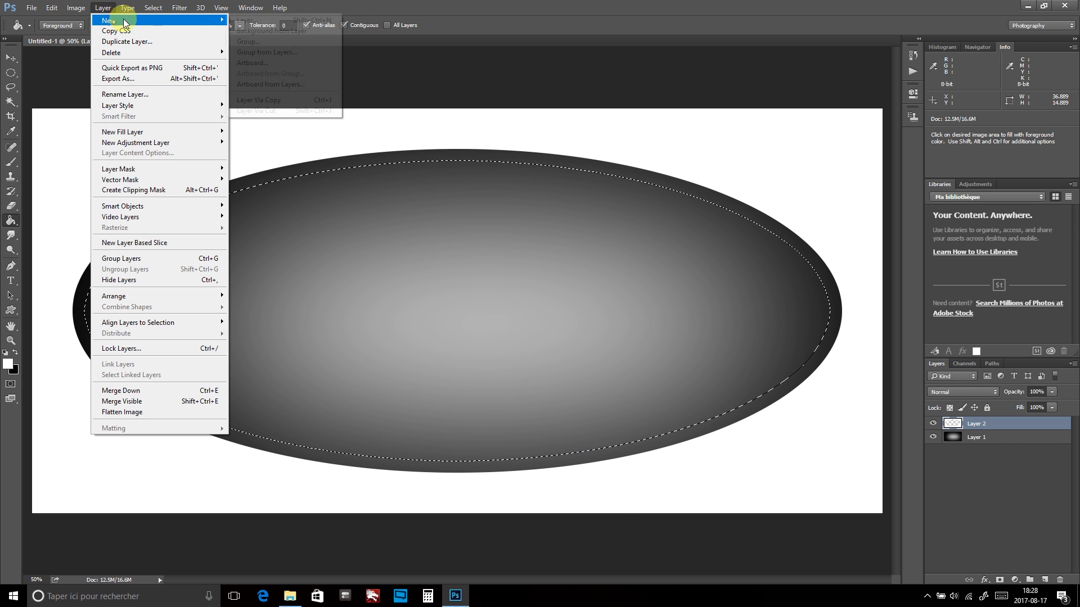
{"action": "left_click", "coordinate": [250, 17]}
{"action": "left_click", "coordinate": [635, 192]}
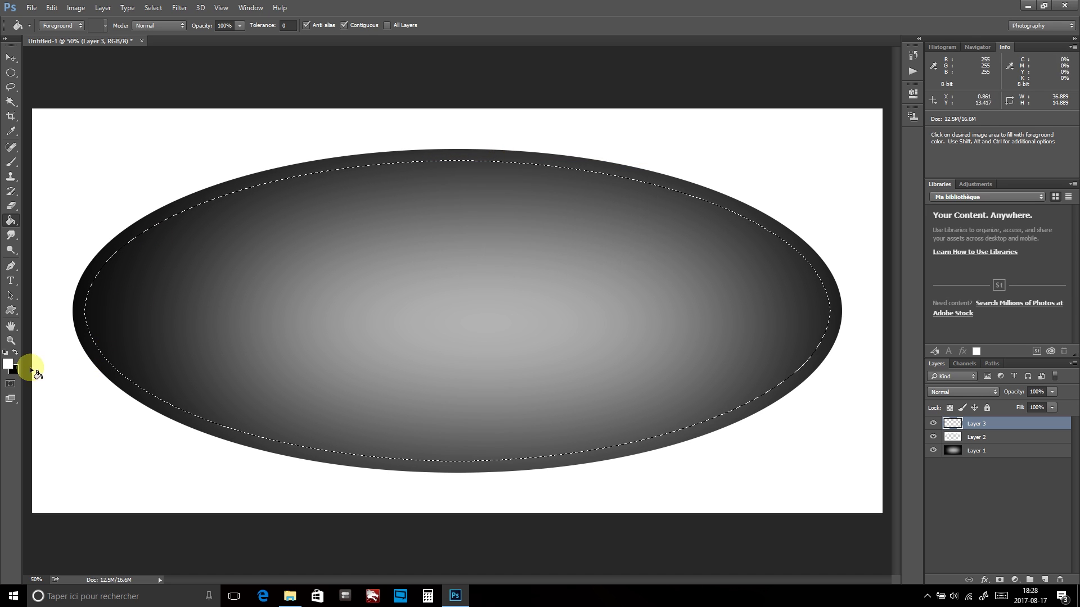
{"action": "left_click", "coordinate": [15, 353]}
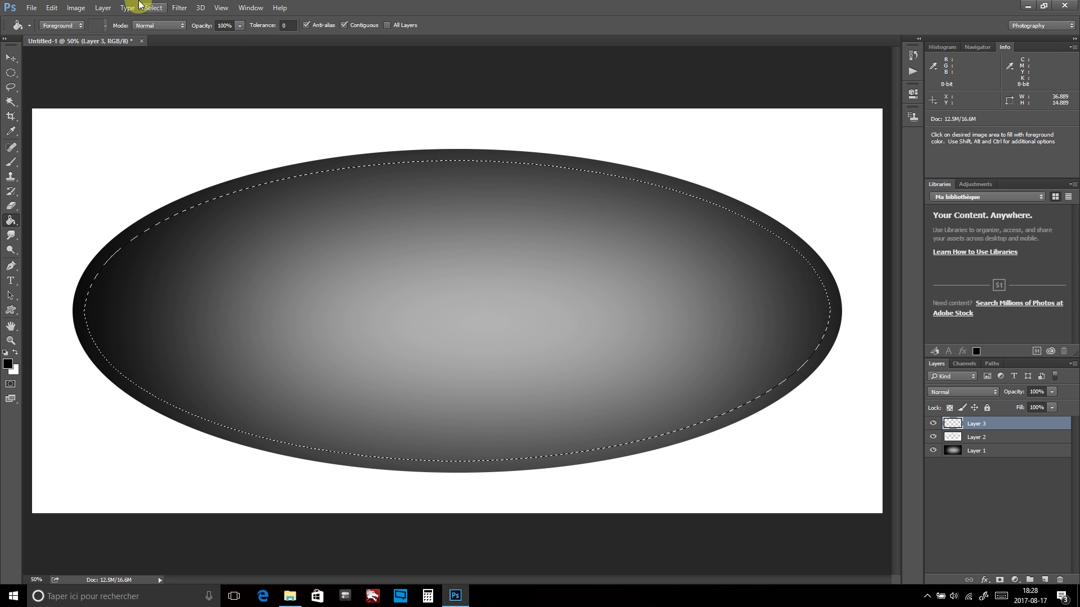
{"action": "left_click", "coordinate": [153, 7]}
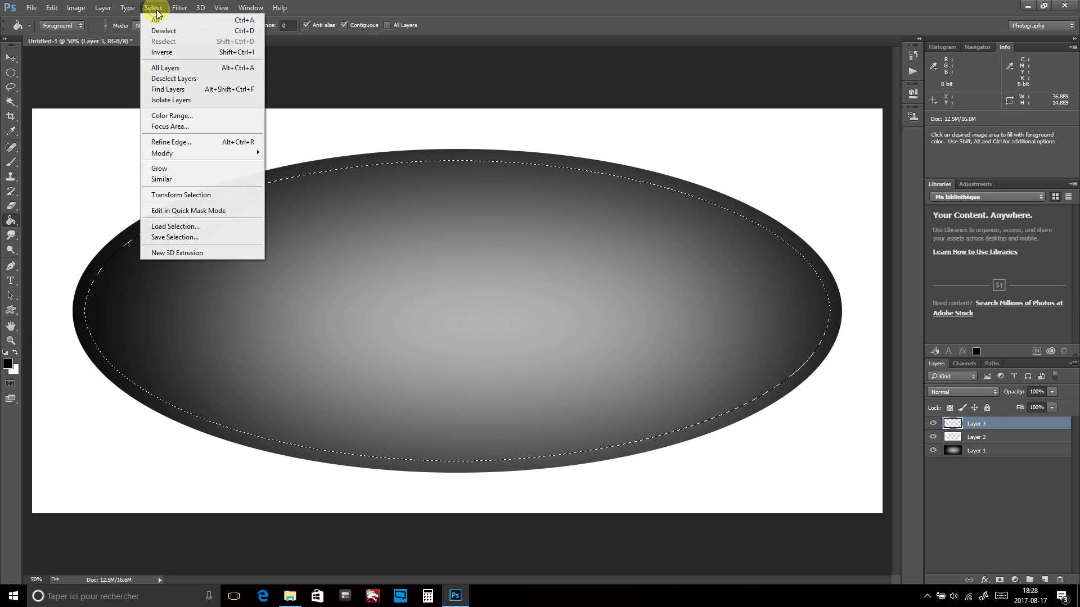
{"action": "left_click", "coordinate": [182, 52]}
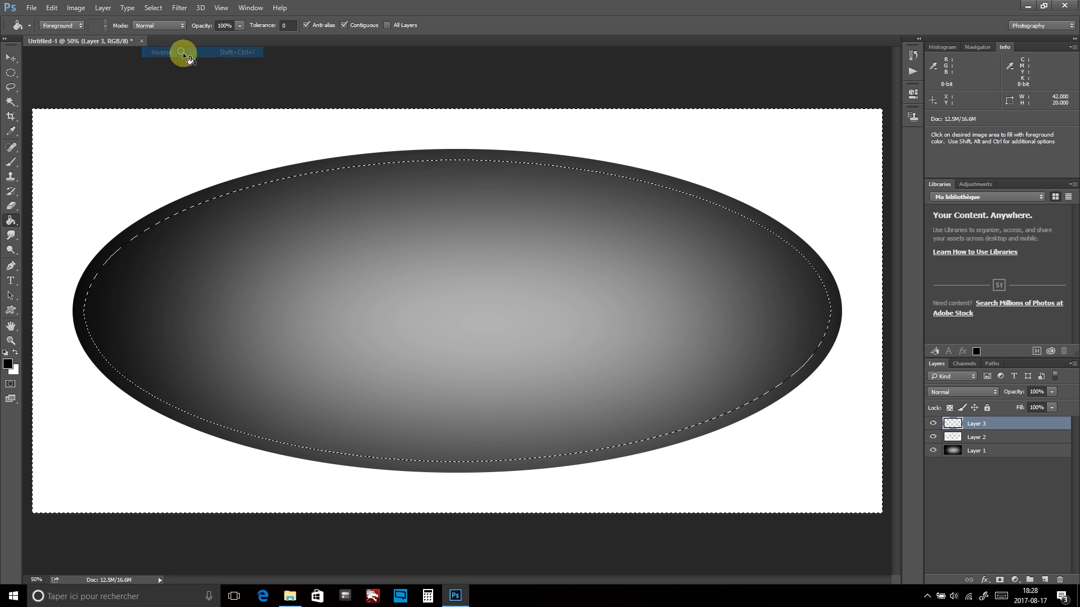
{"action": "left_click", "coordinate": [166, 214]}
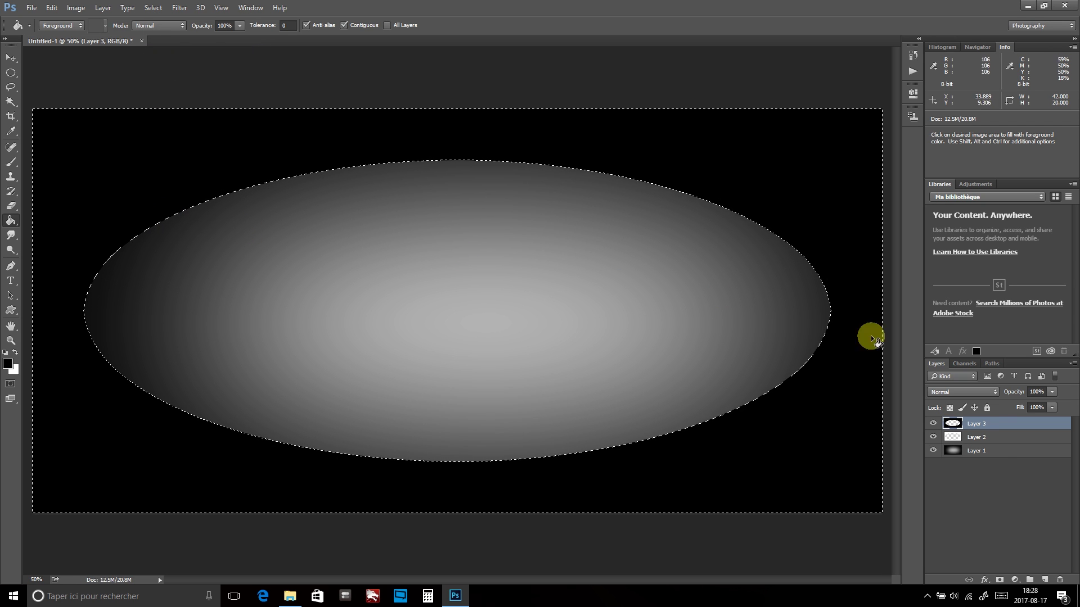
{"action": "left_click_drag", "start_coordinate": [990, 423], "coordinate": [998, 447]}
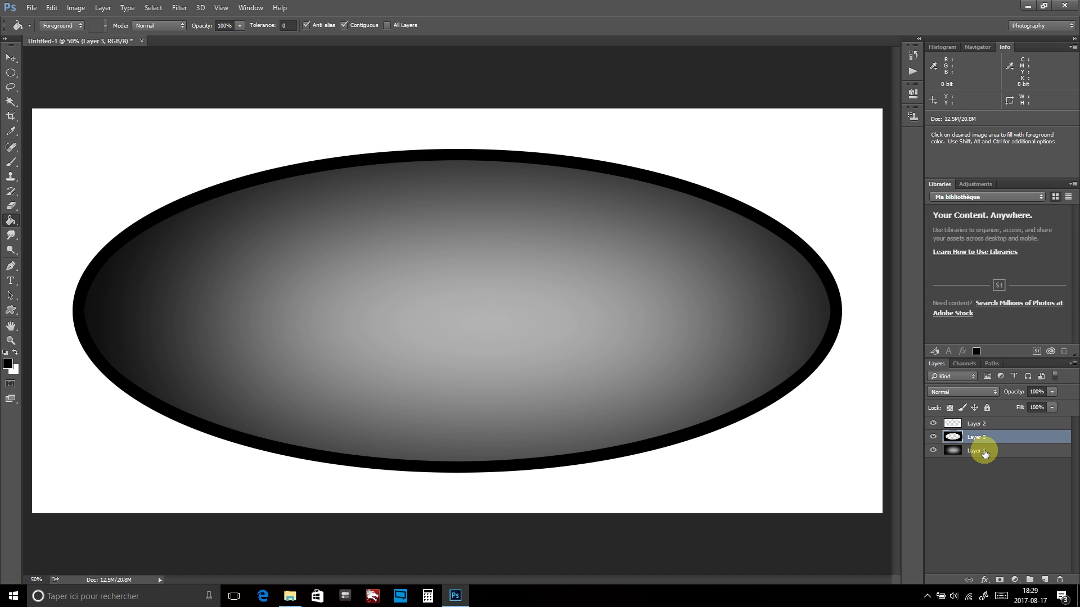
{"action": "left_click", "coordinate": [984, 452]}
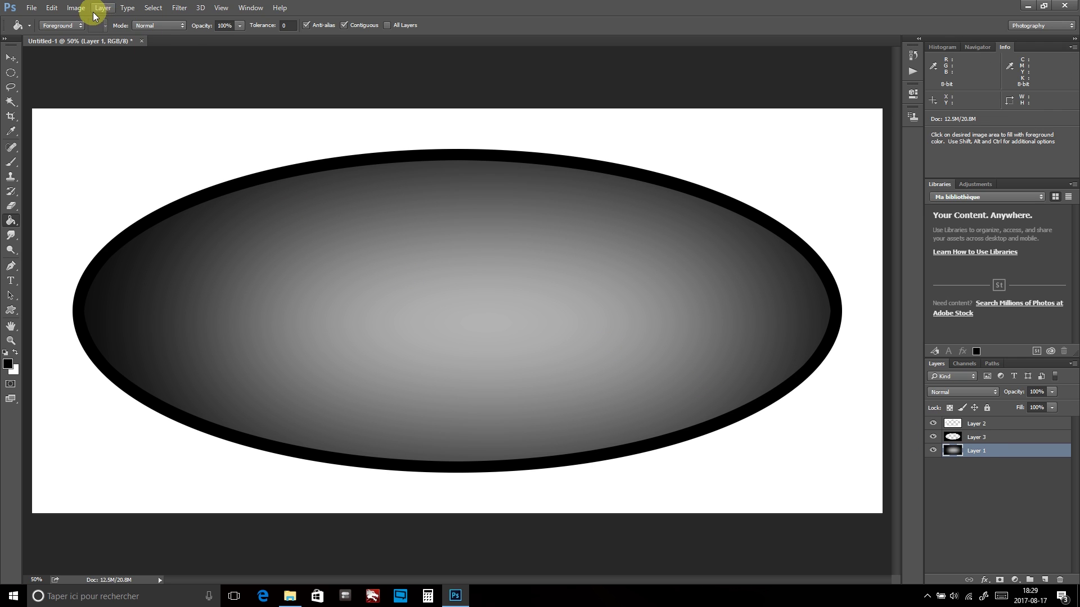
- Apply an Exposure adjustment with an offset of +0.0898 to the glow layer
{"action": "left_click", "coordinate": [77, 8]}
{"action": "mouse_move", "coordinate": [93, 36]}
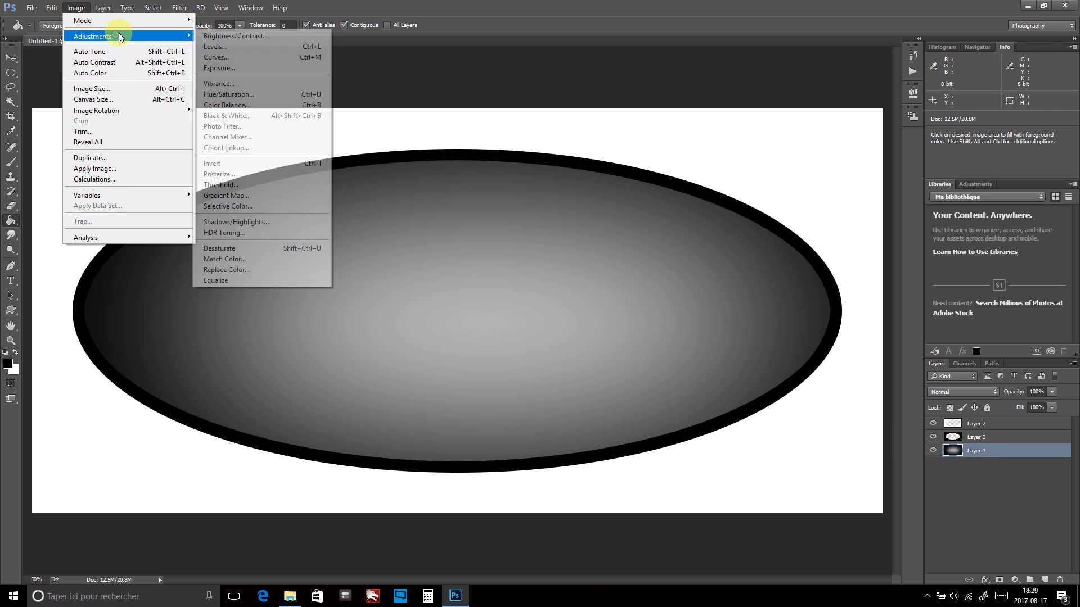
{"action": "left_click", "coordinate": [259, 67]}
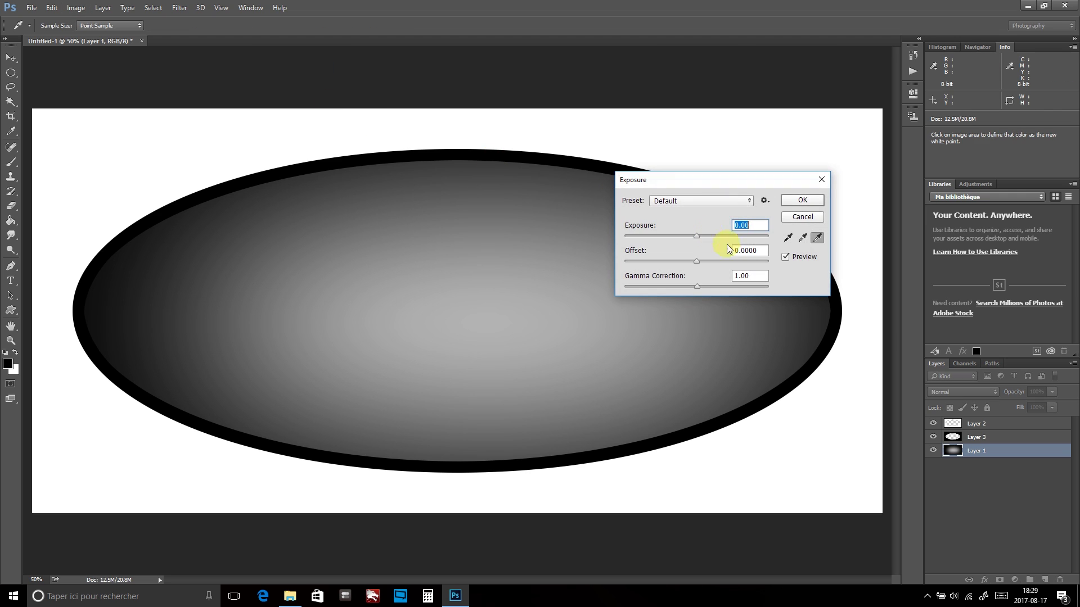
{"action": "left_click_drag", "start_coordinate": [697, 264], "coordinate": [709, 266]}
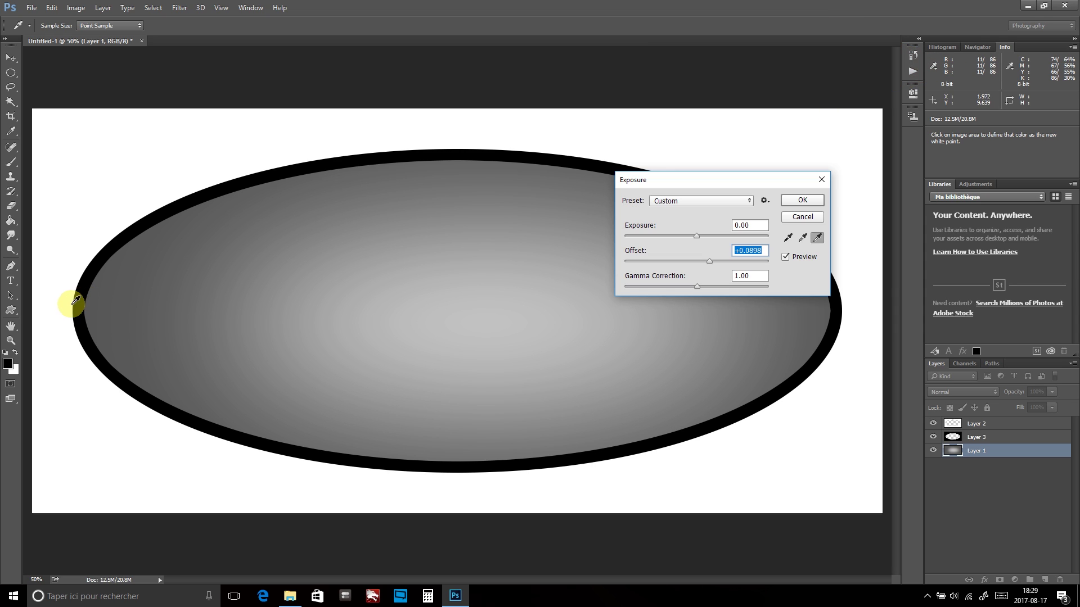
{"action": "left_click", "coordinate": [803, 199]}
- Duplicate Layer 1 and move the copy to the top of the layer stack
{"action": "key", "text": "g"}
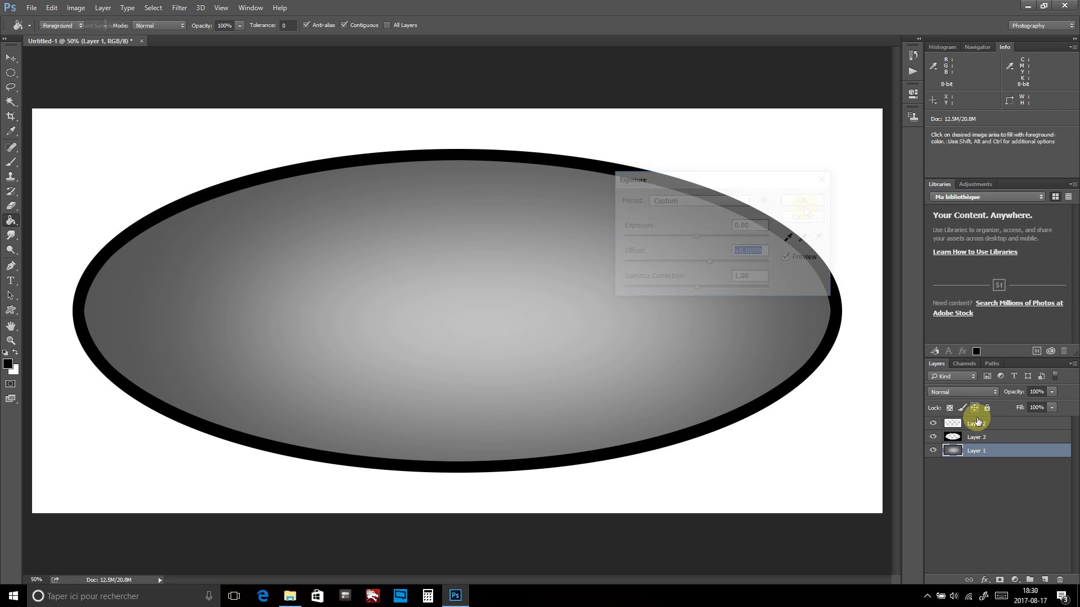
{"action": "right_click", "coordinate": [983, 454]}
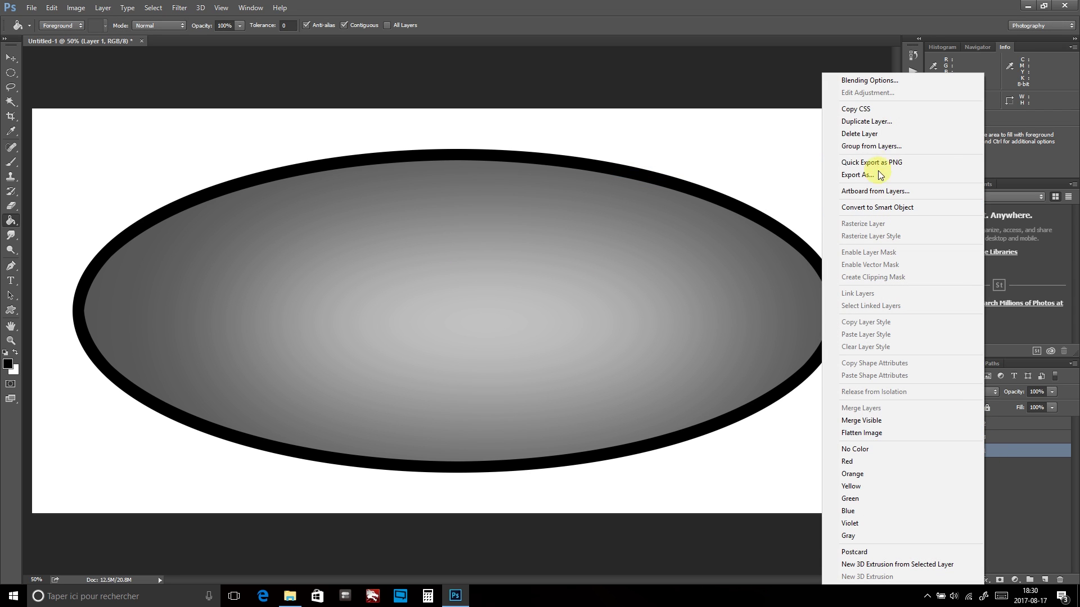
{"action": "left_click", "coordinate": [882, 121]}
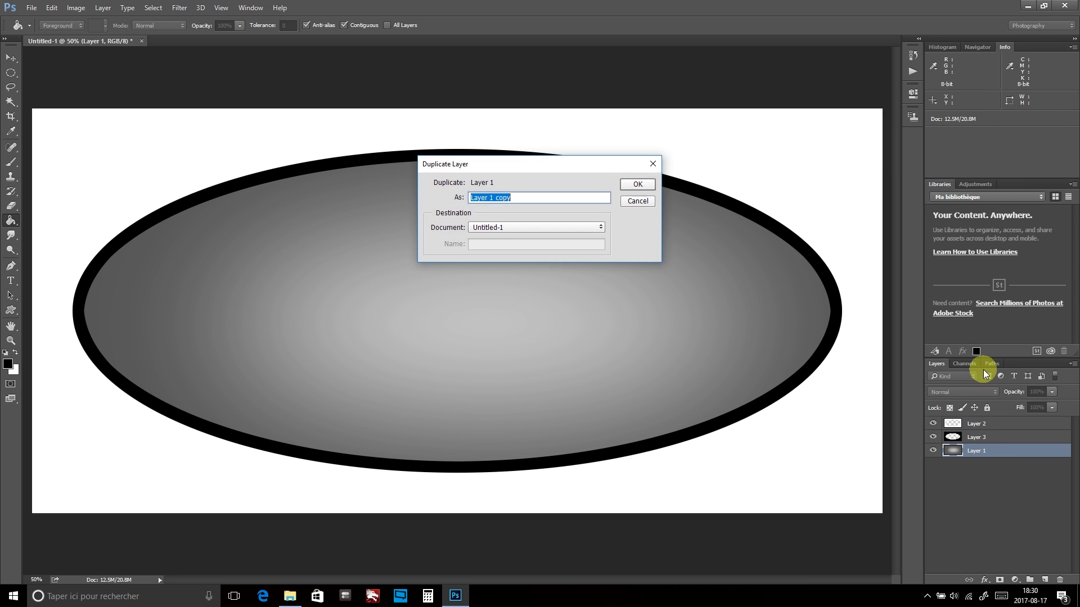
{"action": "left_click", "coordinate": [635, 181]}
{"action": "left_click_drag", "start_coordinate": [991, 454], "coordinate": [994, 422]}
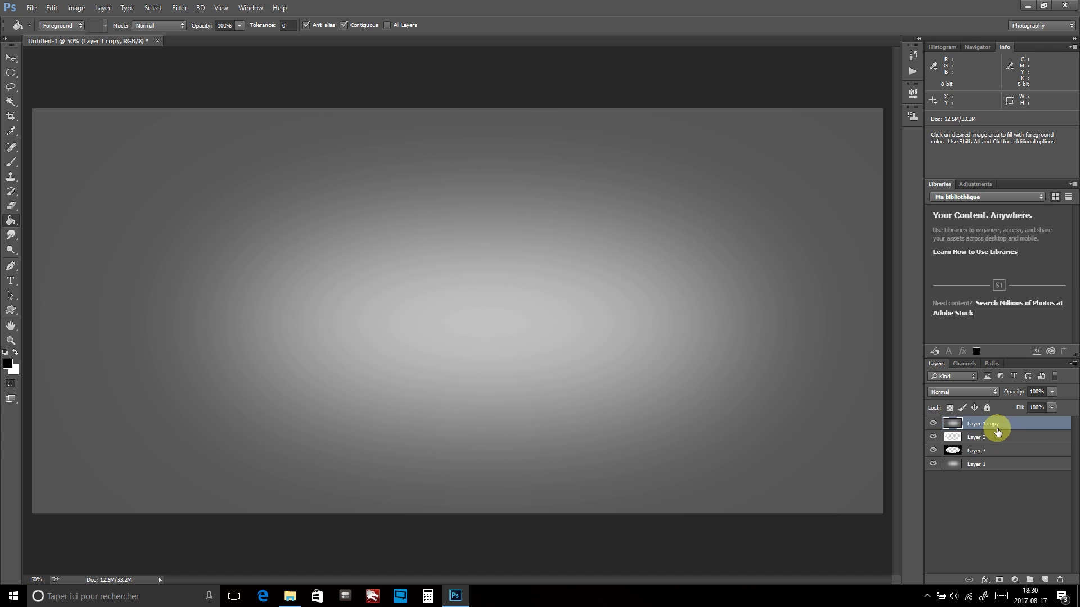
- On a new layer, type the two-line title 'L'goseux d'bois' / 'The Woodpecker'
{"action": "left_click", "coordinate": [103, 7]}
{"action": "mouse_move", "coordinate": [118, 20]}
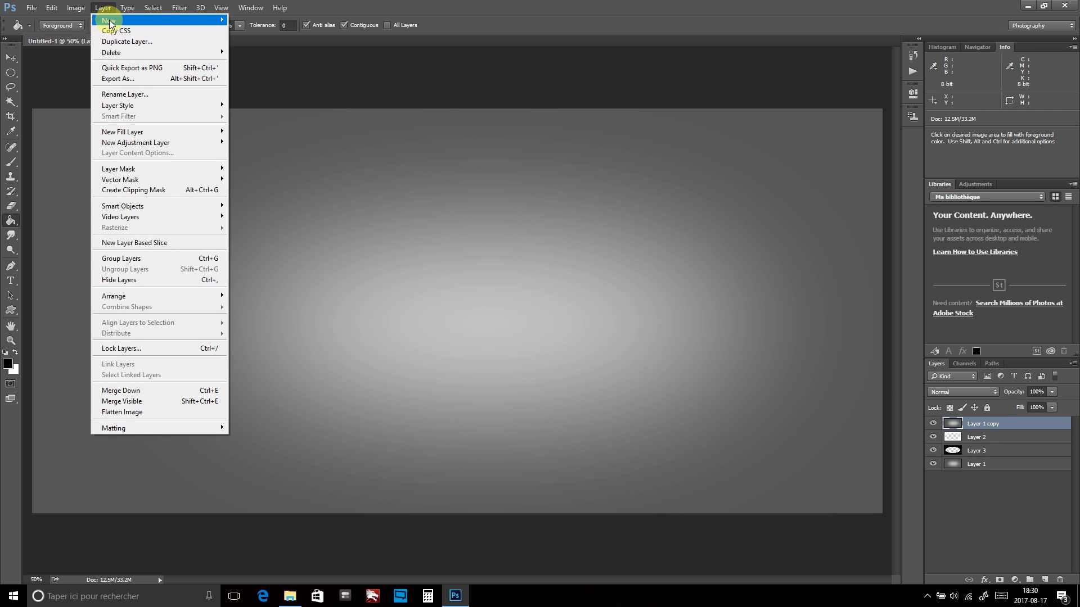
{"action": "left_click", "coordinate": [246, 21]}
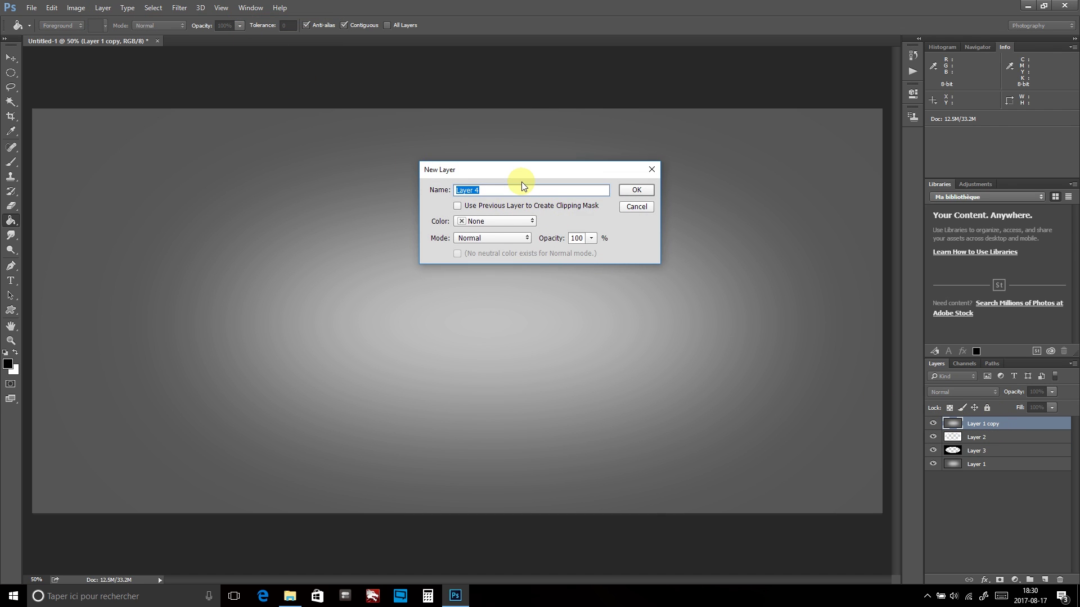
{"action": "key", "text": "Return"}
{"action": "key", "text": "t"}
{"action": "left_click", "coordinate": [239, 229]}
{"action": "type", "text": "L'g"}
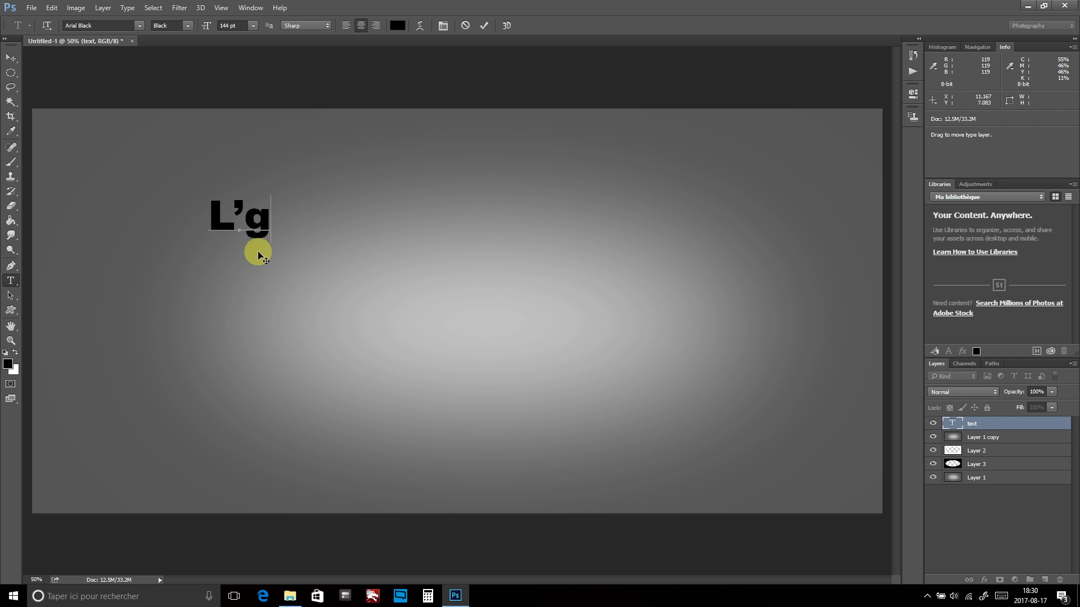
{"action": "type", "text": "oseux d'bois"}
{"action": "key", "text": "Return"}
{"action": "type", "text": "The"}
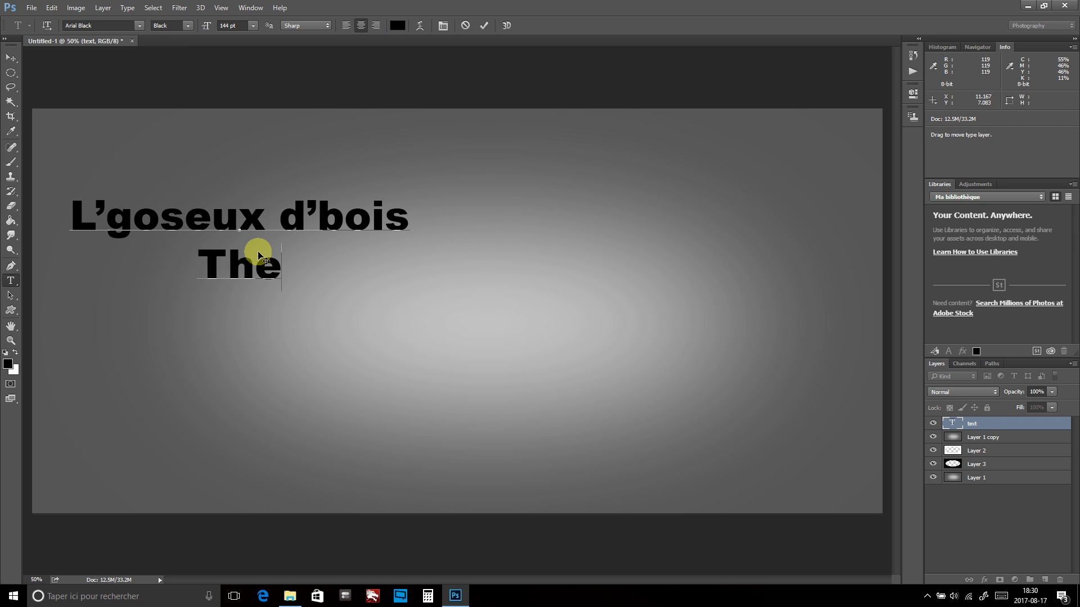
{"action": "type", "text": " Woodpecker"}
{"action": "key", "text": "ctrl+Return"}
- Centre the title, hide Layer 1 copy, enlarge the text about 160%, and put it below the copy
{"action": "key", "text": "v"}
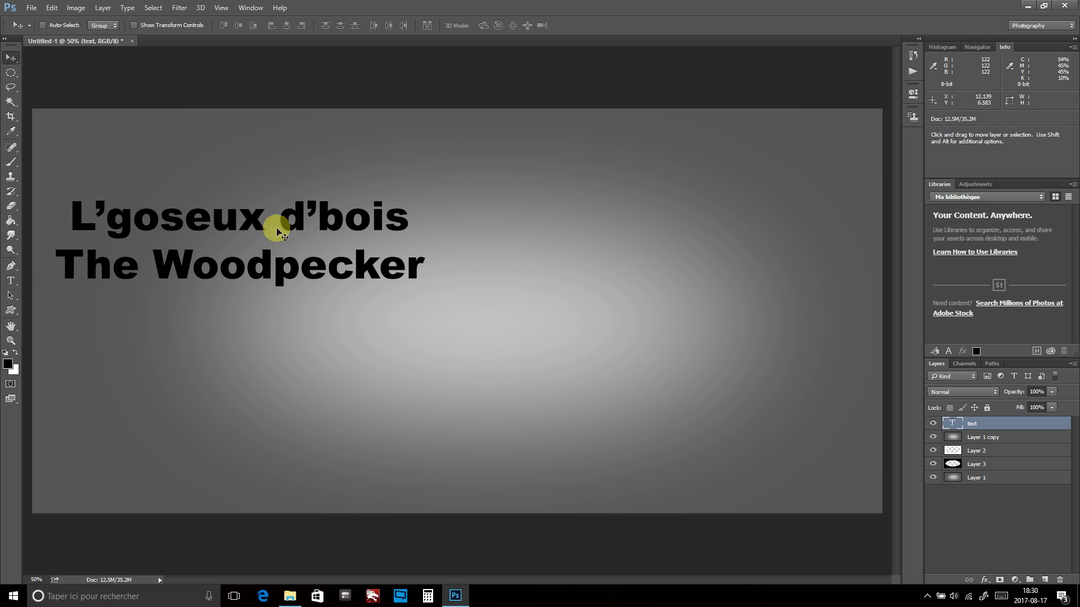
{"action": "left_click_drag", "start_coordinate": [272, 225], "coordinate": [441, 280]}
{"action": "left_click", "coordinate": [933, 438]}
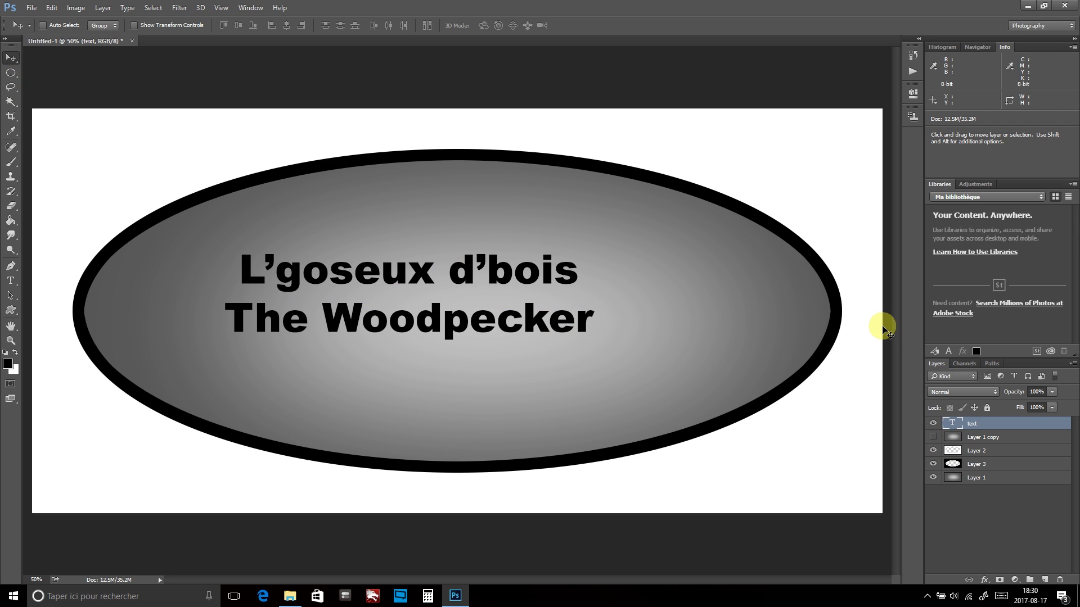
{"action": "key", "text": "ctrl+t"}
{"action": "left_click_drag", "start_coordinate": [594, 248], "coordinate": [709, 201]}
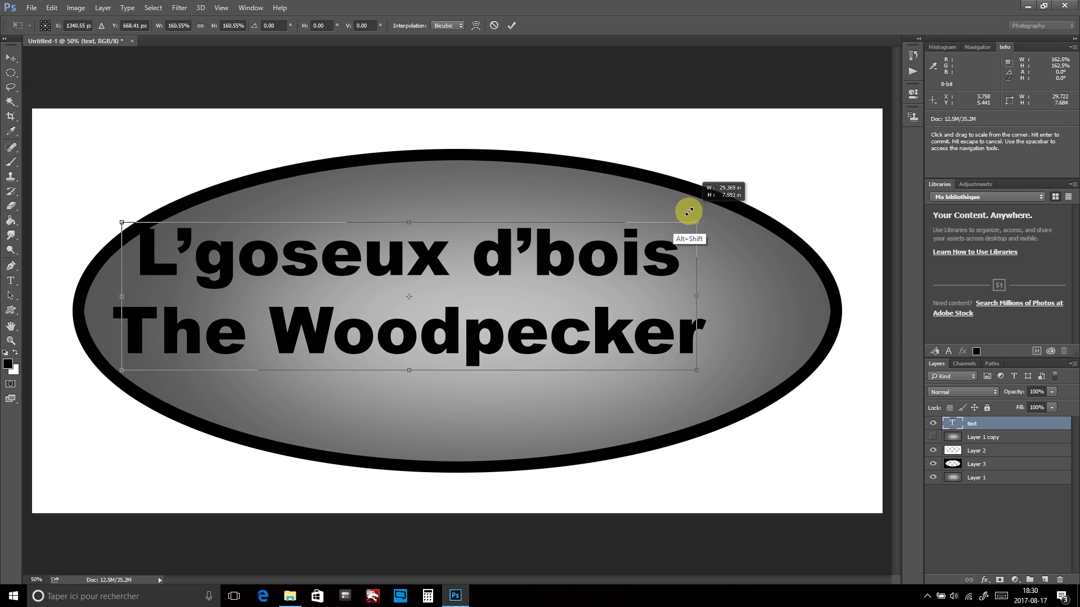
{"action": "left_click_drag", "start_coordinate": [444, 279], "coordinate": [500, 287]}
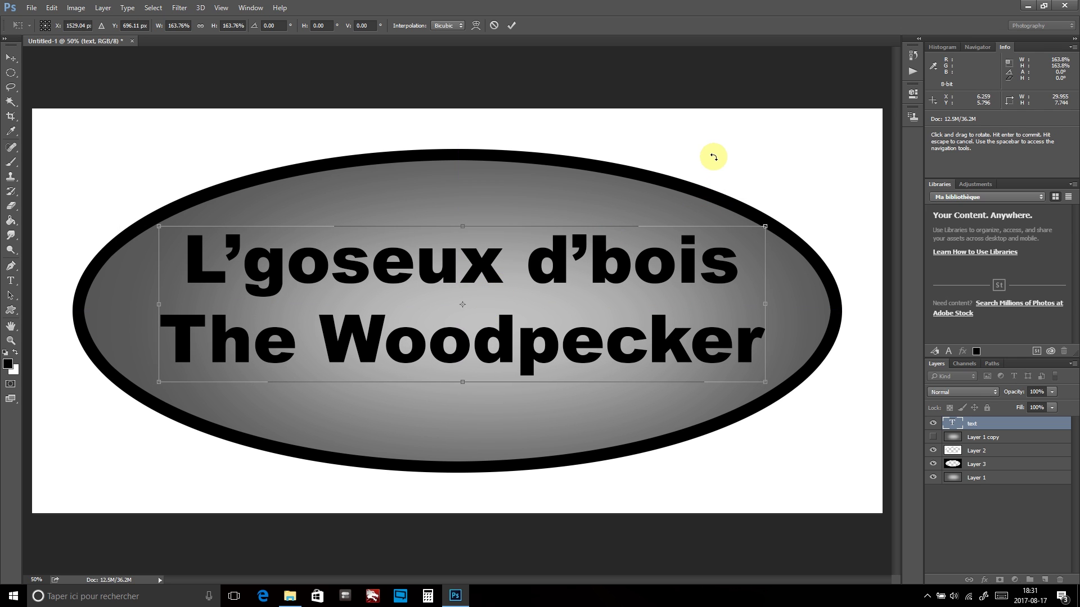
{"action": "key", "text": "Return"}
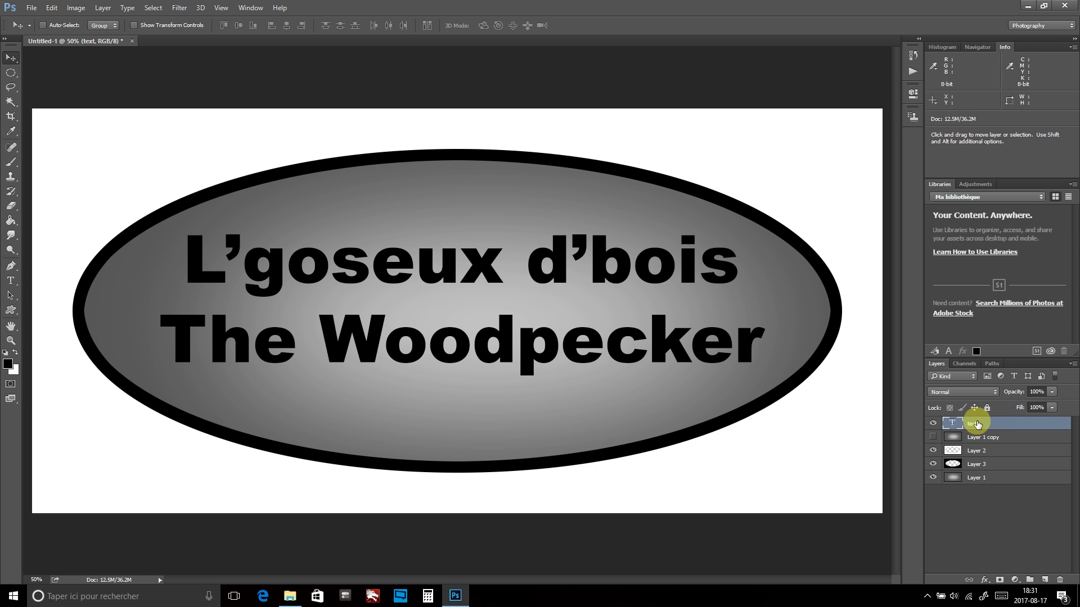
{"action": "left_click_drag", "start_coordinate": [977, 424], "coordinate": [985, 439]}
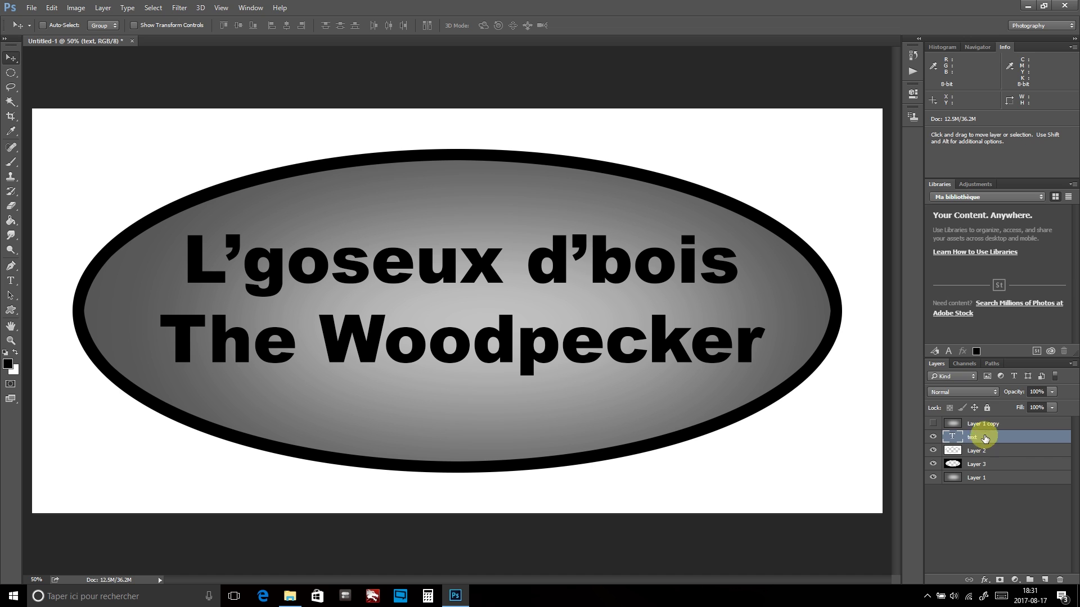
- Show Layer 1 copy and clip it to the text layer as a clipping mask
{"action": "left_click", "coordinate": [982, 425]}
{"action": "left_click", "coordinate": [933, 423]}
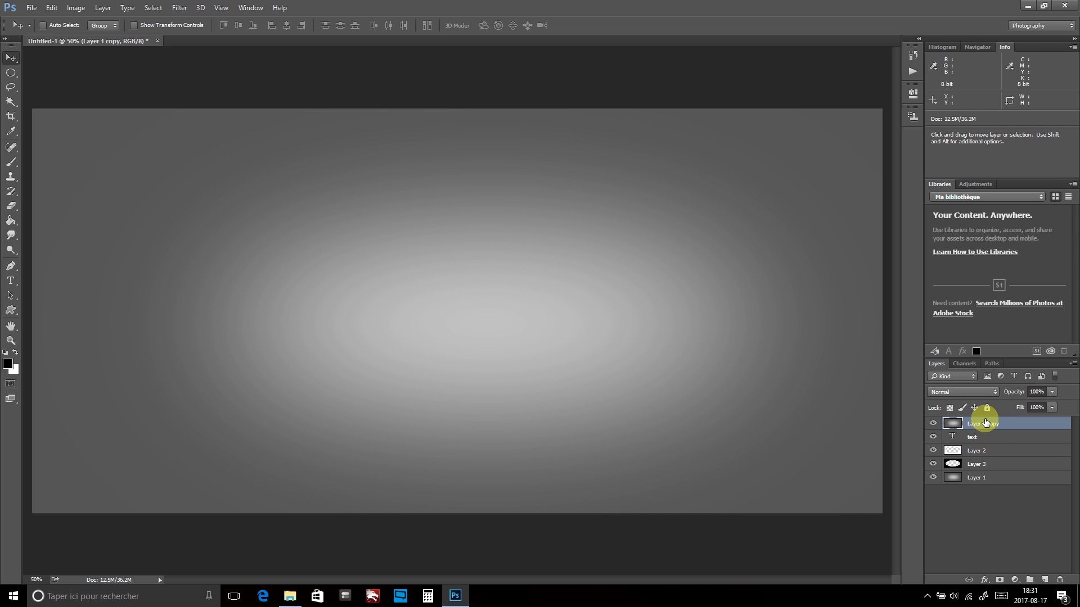
{"action": "right_click", "coordinate": [979, 428]}
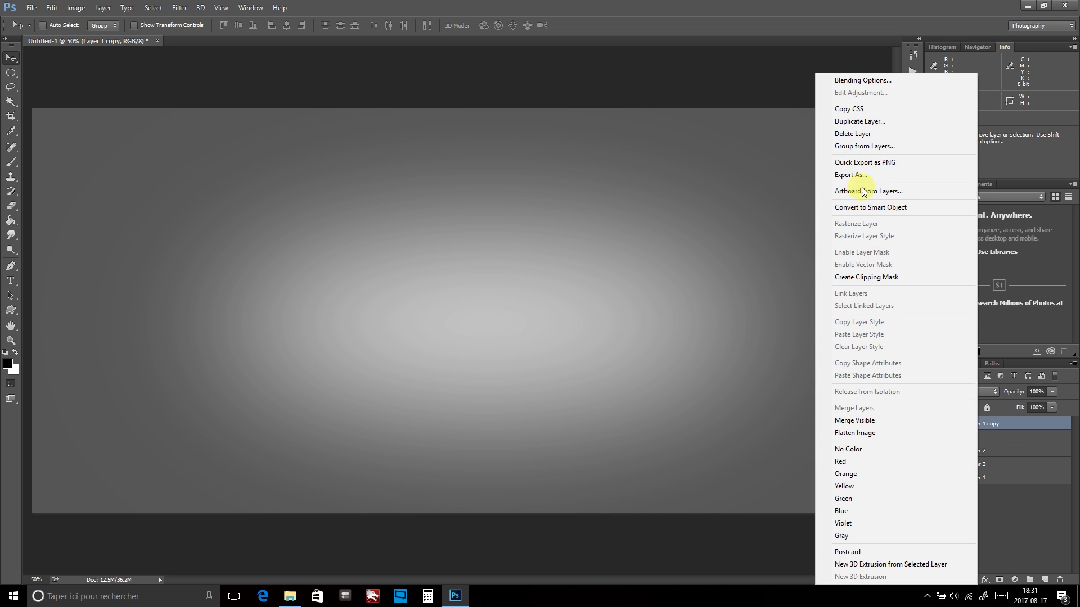
{"action": "left_click", "coordinate": [869, 276]}
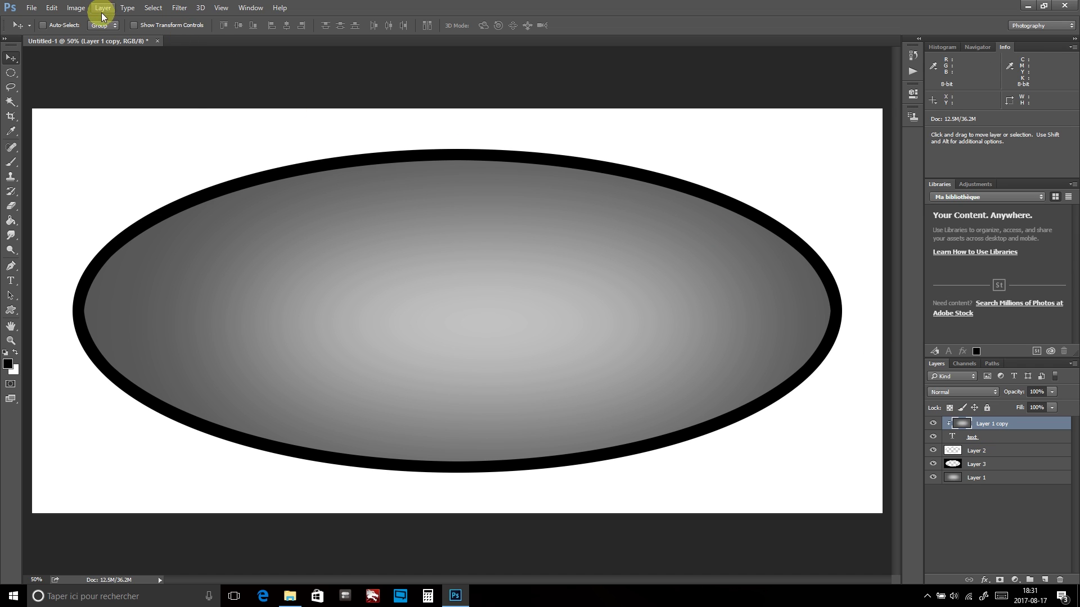
- Brighten the clipped gradient with an Exposure offset of +0.3477
{"action": "left_click", "coordinate": [79, 11]}
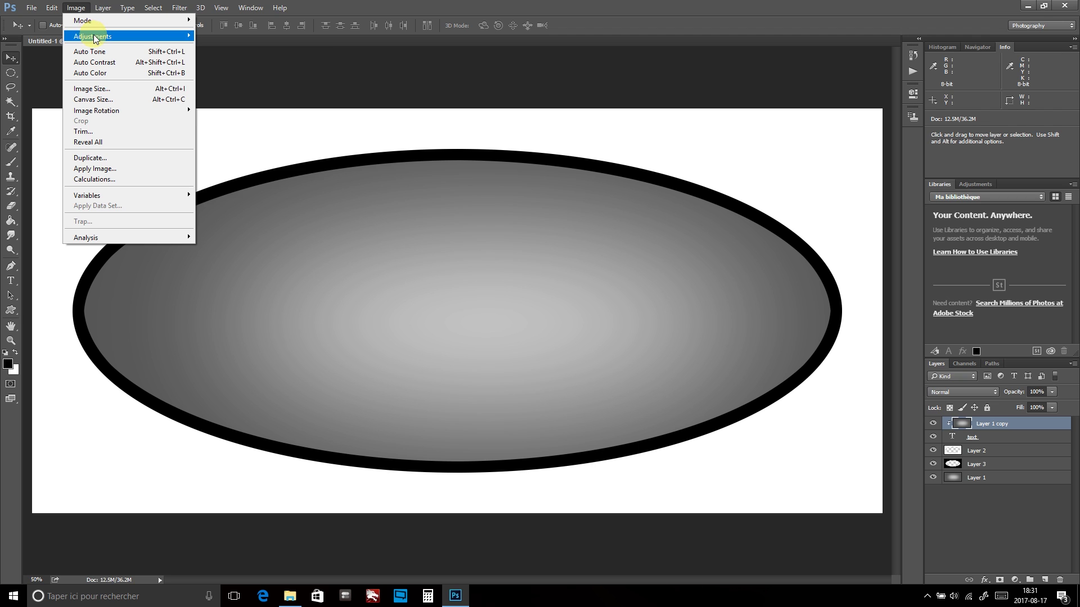
{"action": "left_click", "coordinate": [237, 71]}
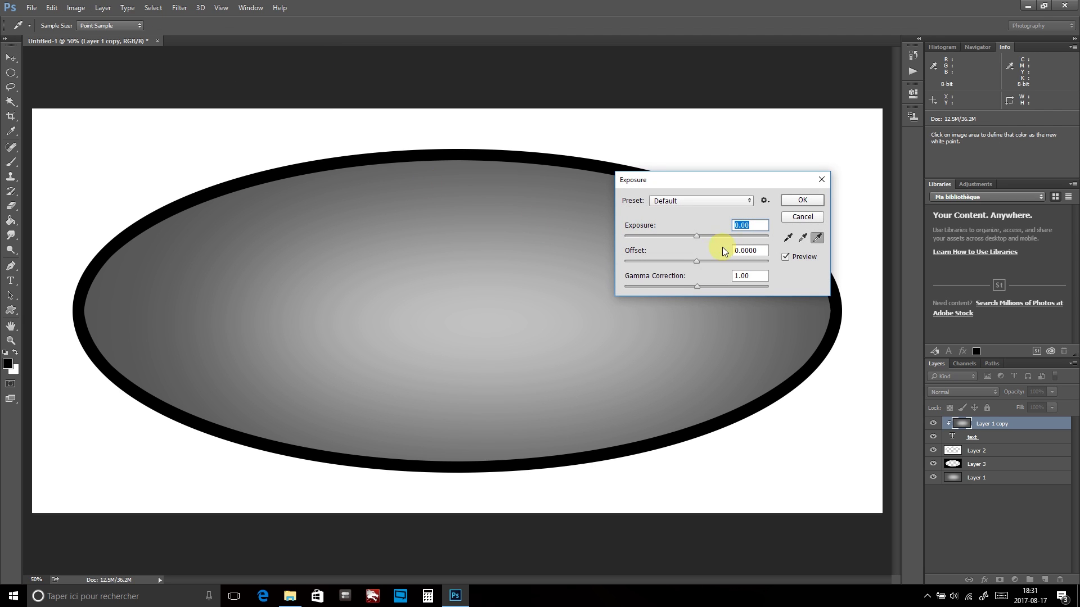
{"action": "left_click_drag", "start_coordinate": [705, 262], "coordinate": [711, 263]}
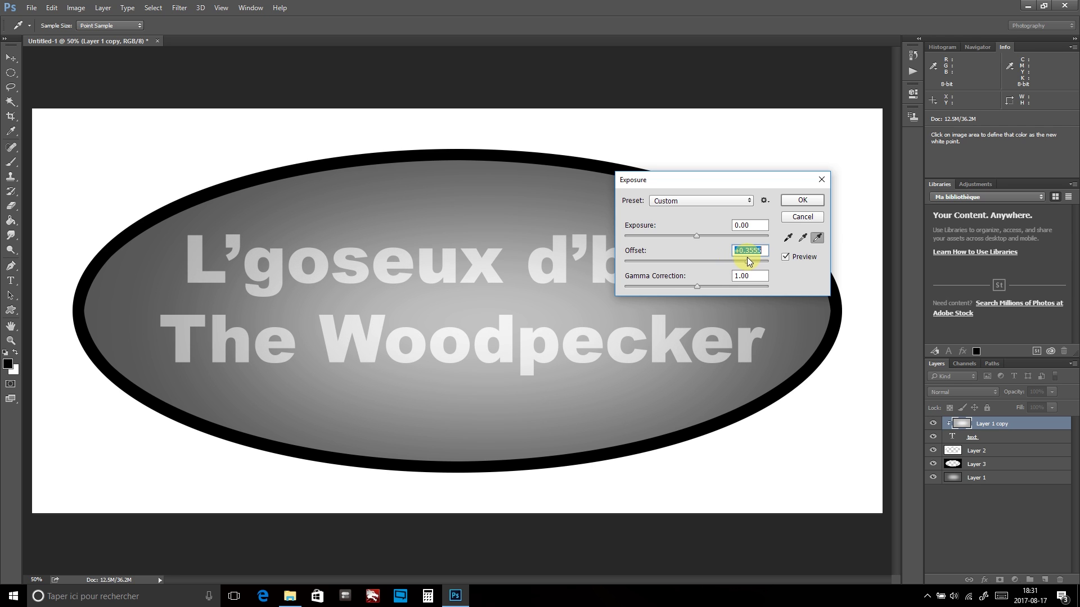
{"action": "left_click", "coordinate": [816, 206]}
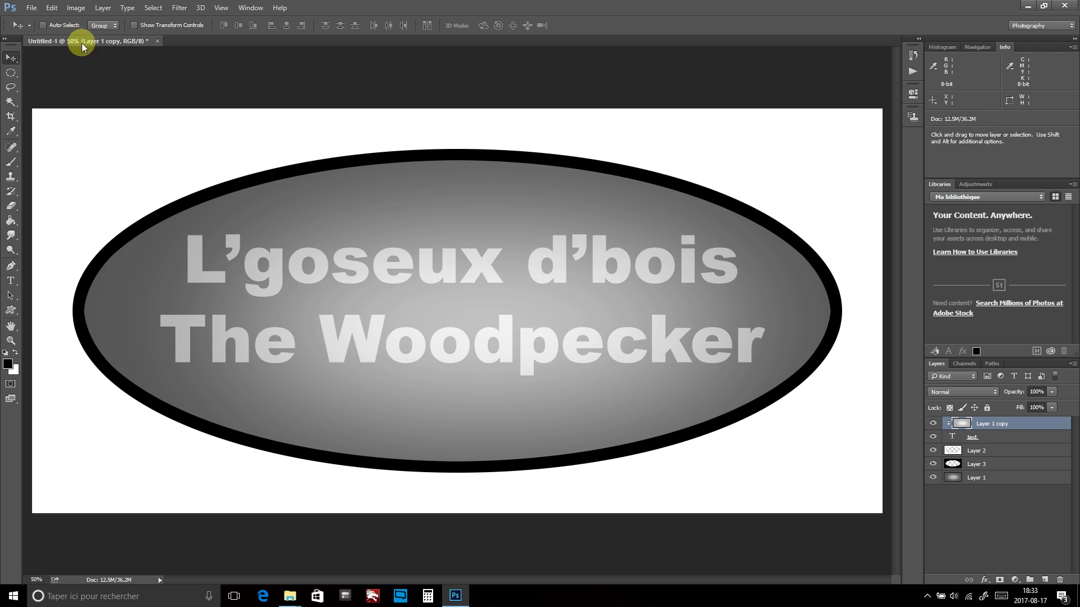
- Open Woodpecker redrawed.png and select its black outlines with Color Range
{"action": "left_click", "coordinate": [33, 7]}
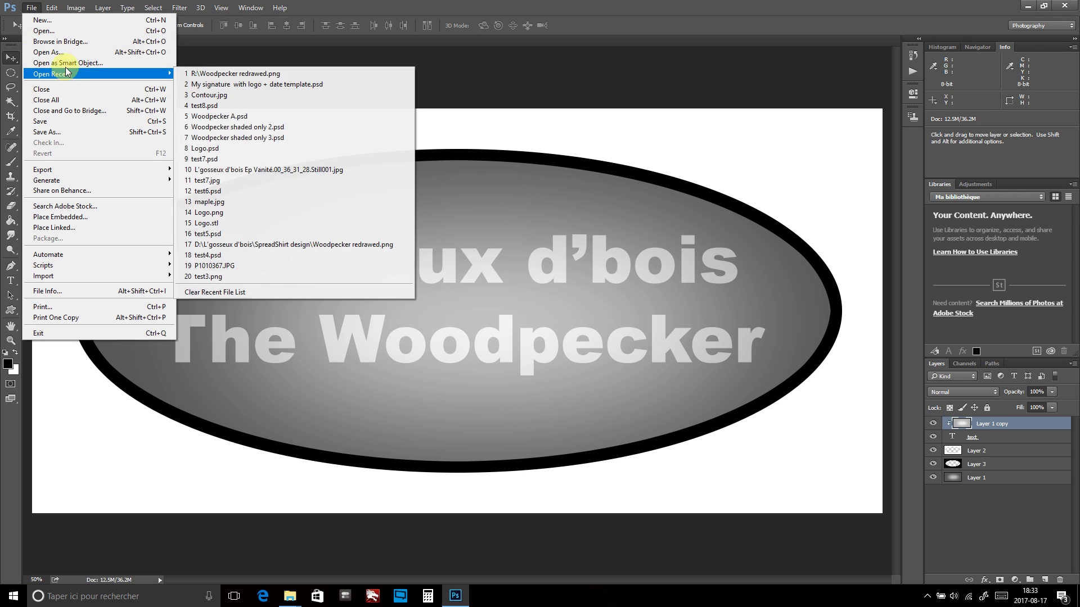
{"action": "left_click", "coordinate": [66, 31]}
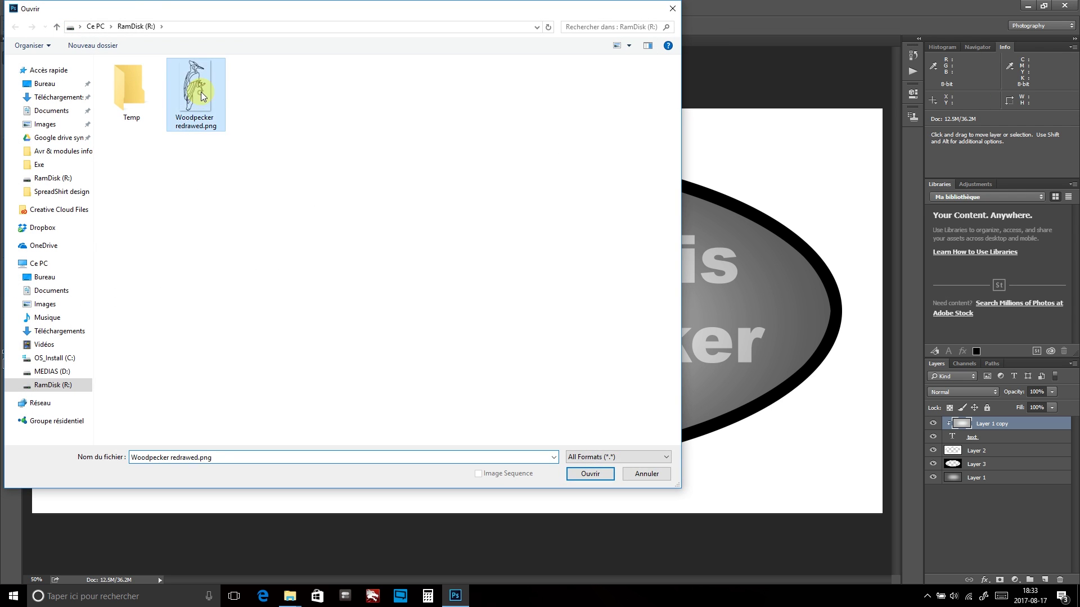
{"action": "double_click", "coordinate": [198, 95]}
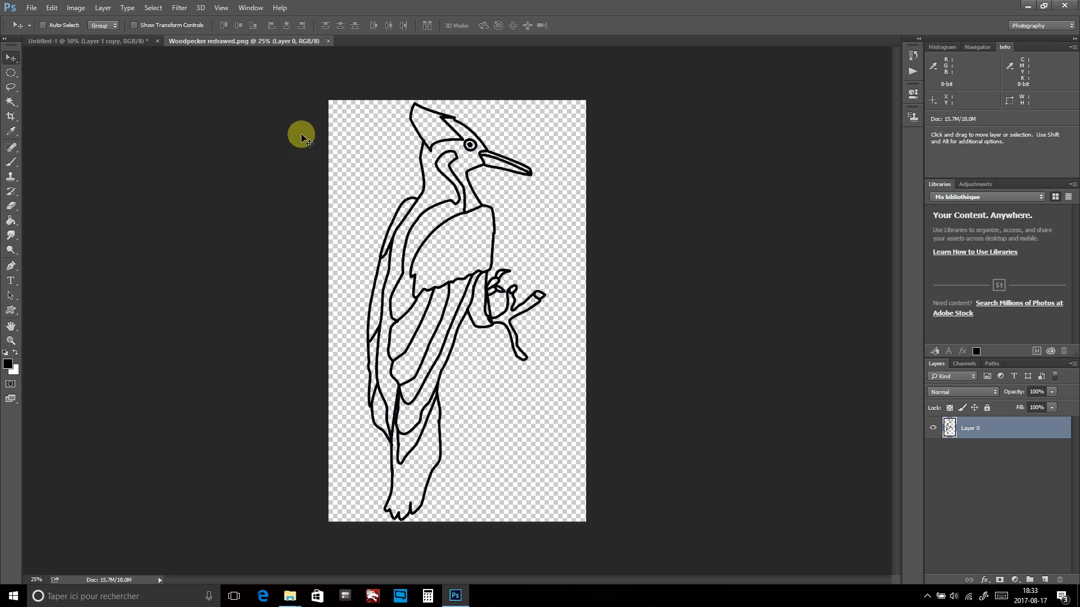
{"action": "left_click", "coordinate": [153, 7]}
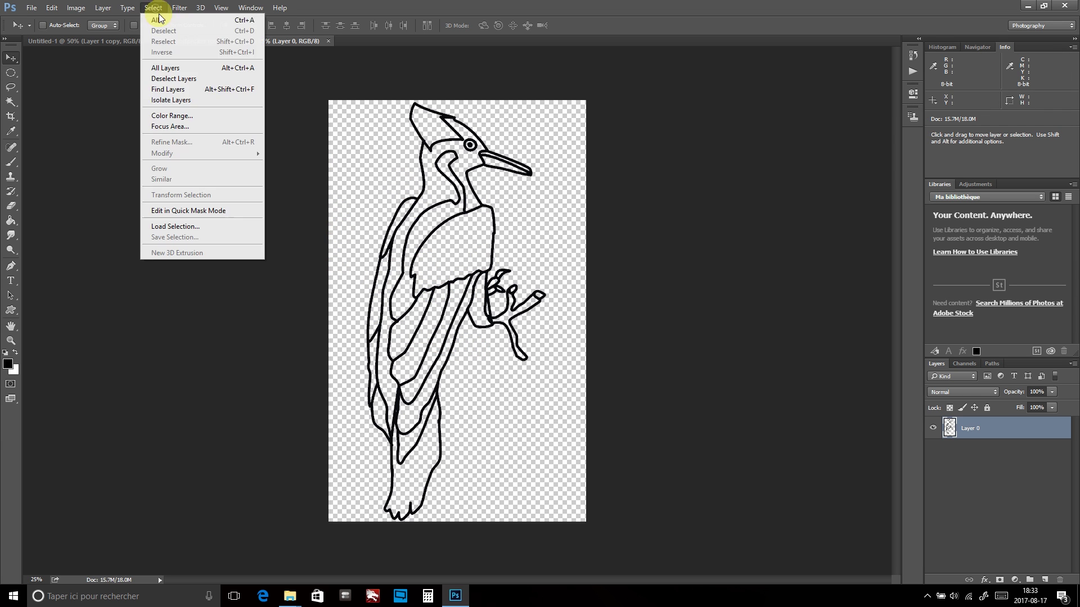
{"action": "left_click", "coordinate": [190, 120]}
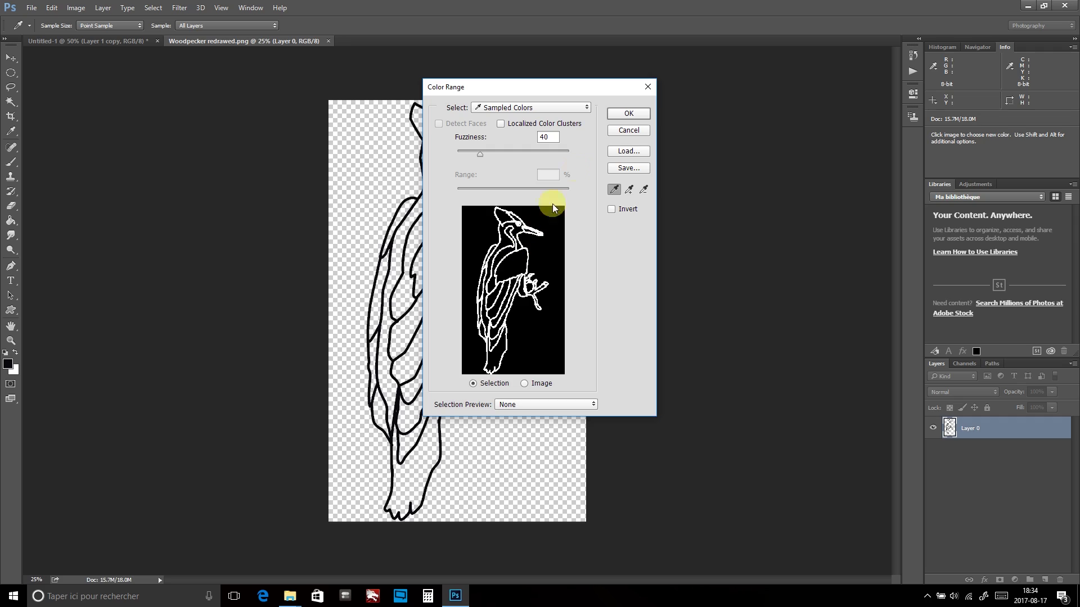
{"action": "left_click", "coordinate": [637, 115]}
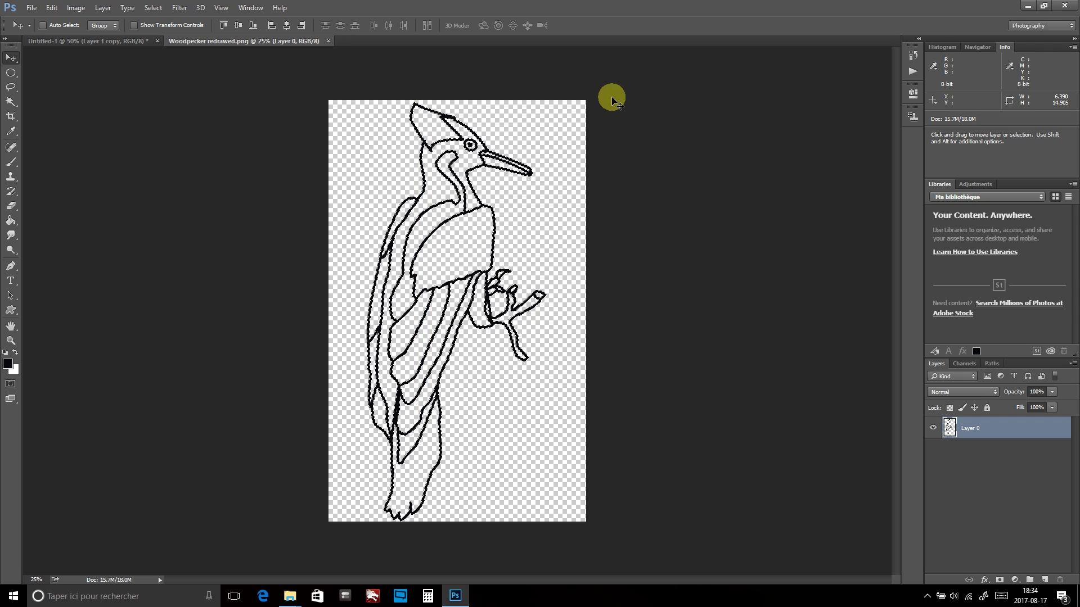
{"action": "key", "text": "ctrl+plus"}
{"action": "key", "text": "ctrl+plus"}
{"action": "key", "text": "ctrl+plus"}
{"action": "key", "text": "ctrl+plus"}
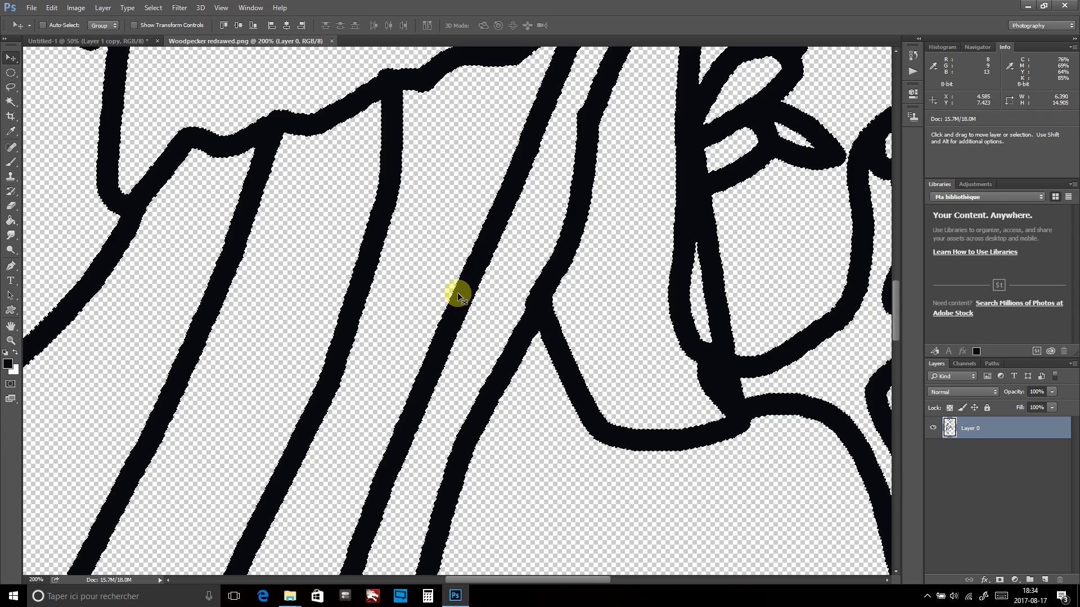
- Contract the outline selection by 8 pixels
{"action": "left_click", "coordinate": [152, 7]}
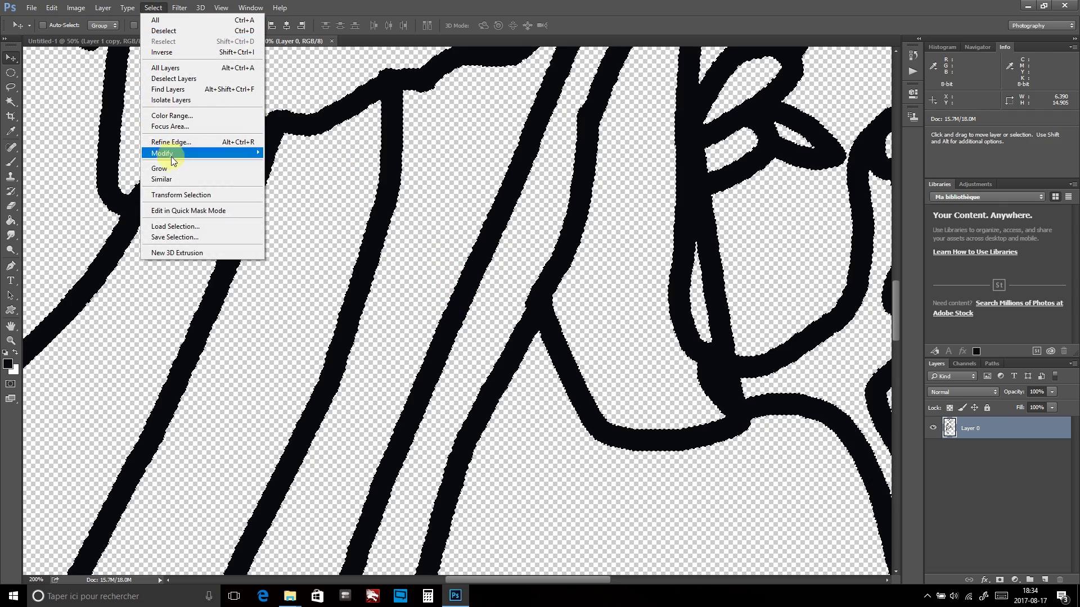
{"action": "mouse_move", "coordinate": [163, 153]}
{"action": "left_click", "coordinate": [101, 188]}
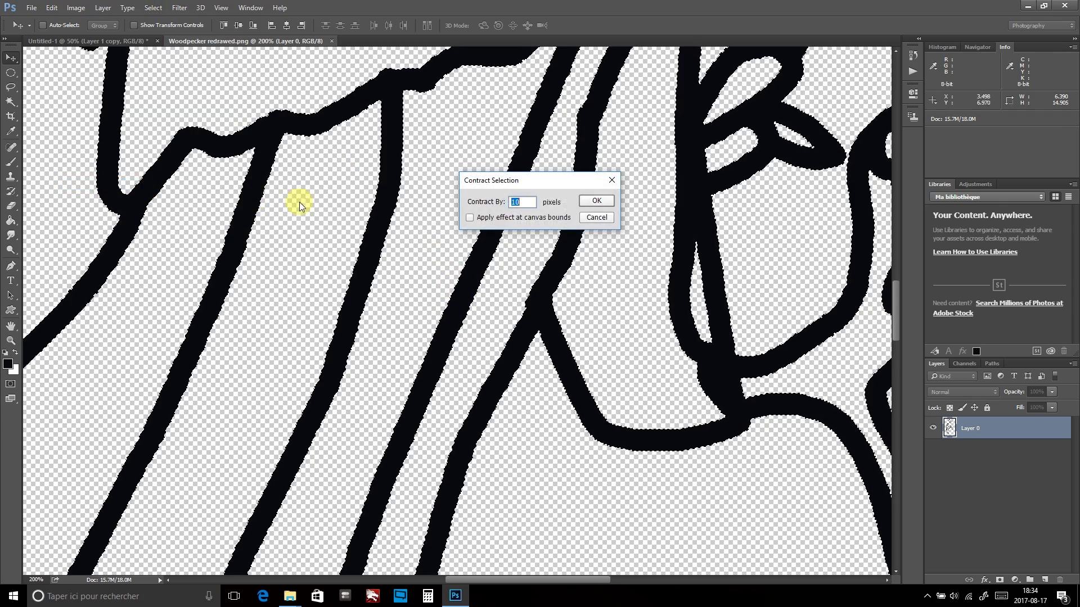
{"action": "type", "text": "8"}
{"action": "key", "text": "Return"}
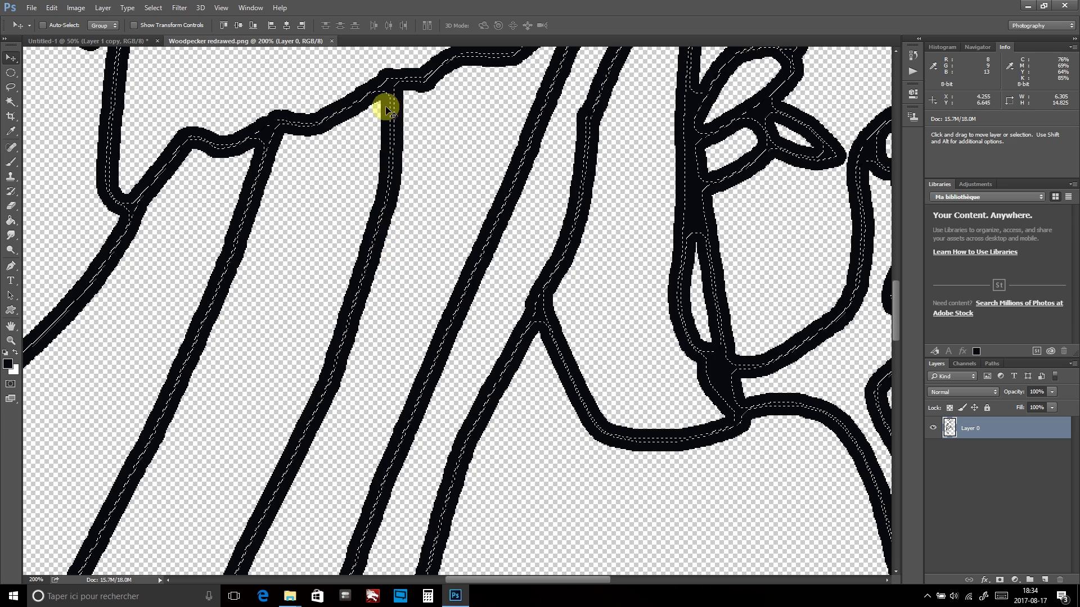
{"action": "key", "text": "ctrl+0"}
{"action": "left_click", "coordinate": [103, 7]}
- Fill the contracted selection with black on a new Layer 1, with Layer 0 hidden
{"action": "left_click", "coordinate": [242, 21]}
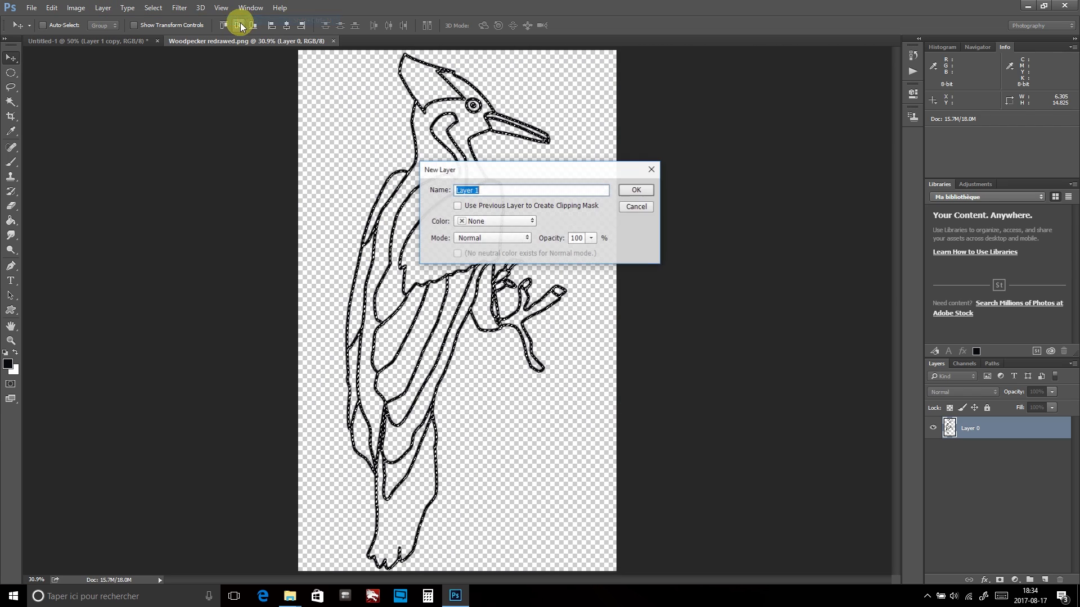
{"action": "left_click", "coordinate": [640, 189]}
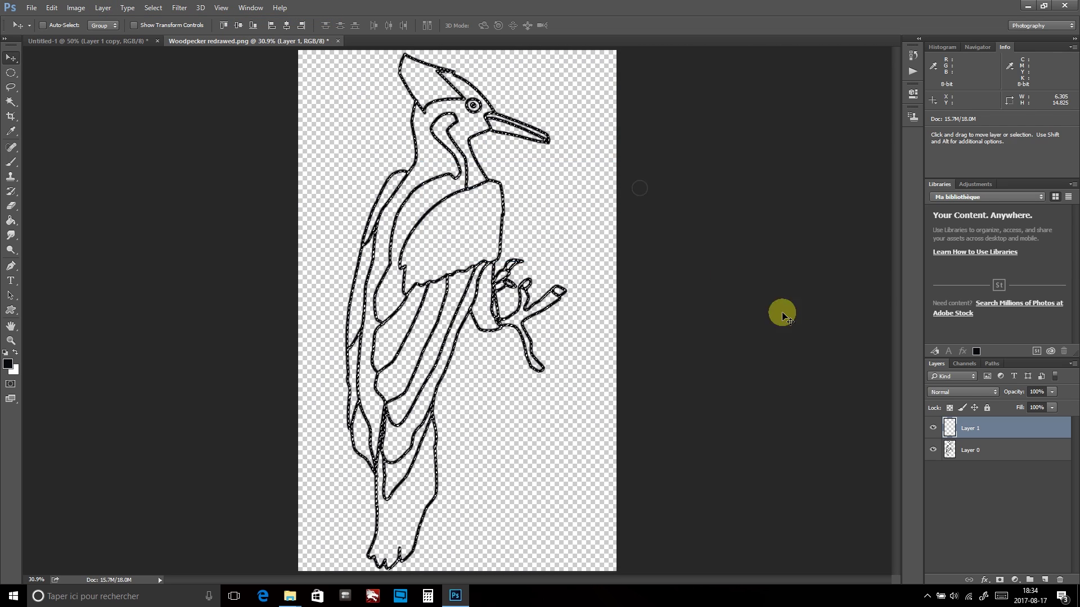
{"action": "left_click", "coordinate": [933, 450]}
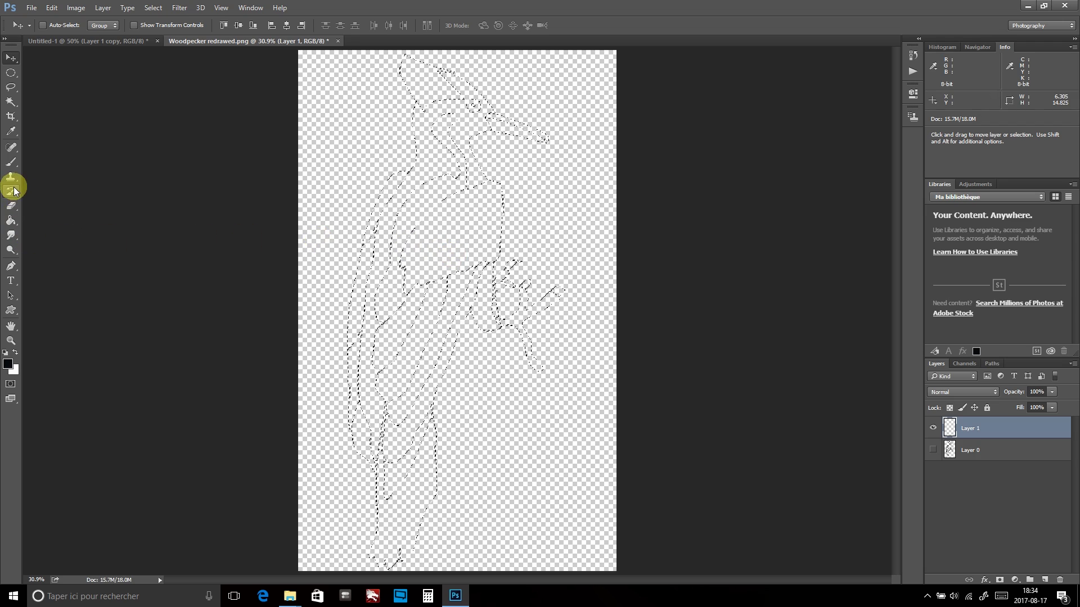
{"action": "left_click", "coordinate": [12, 163]}
{"action": "left_click", "coordinate": [11, 220]}
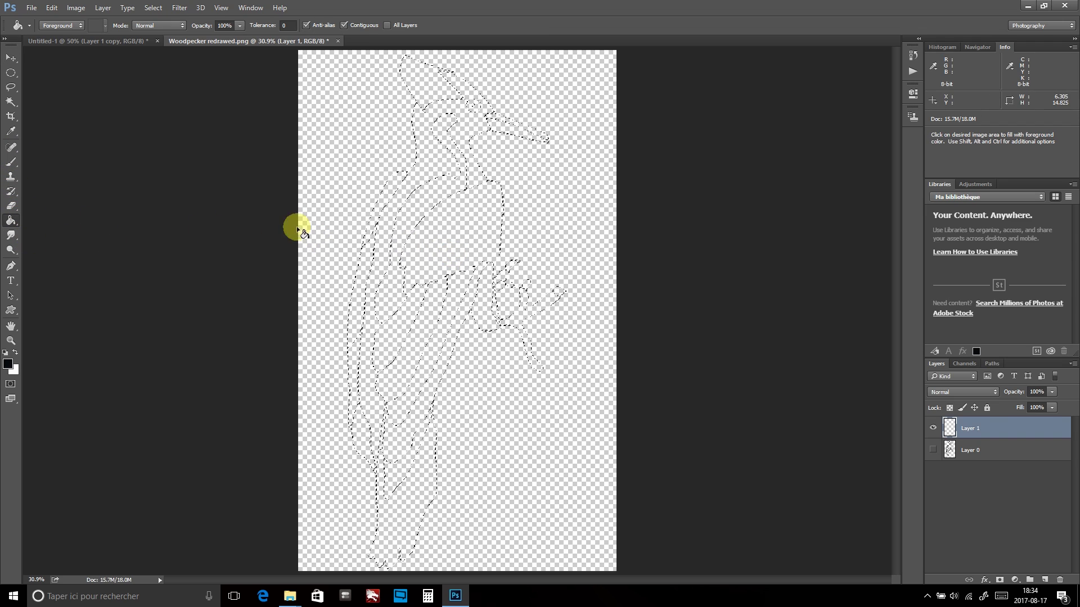
{"action": "scroll", "coordinate": [418, 214], "scroll_direction": "up", "scroll_amount": 3}
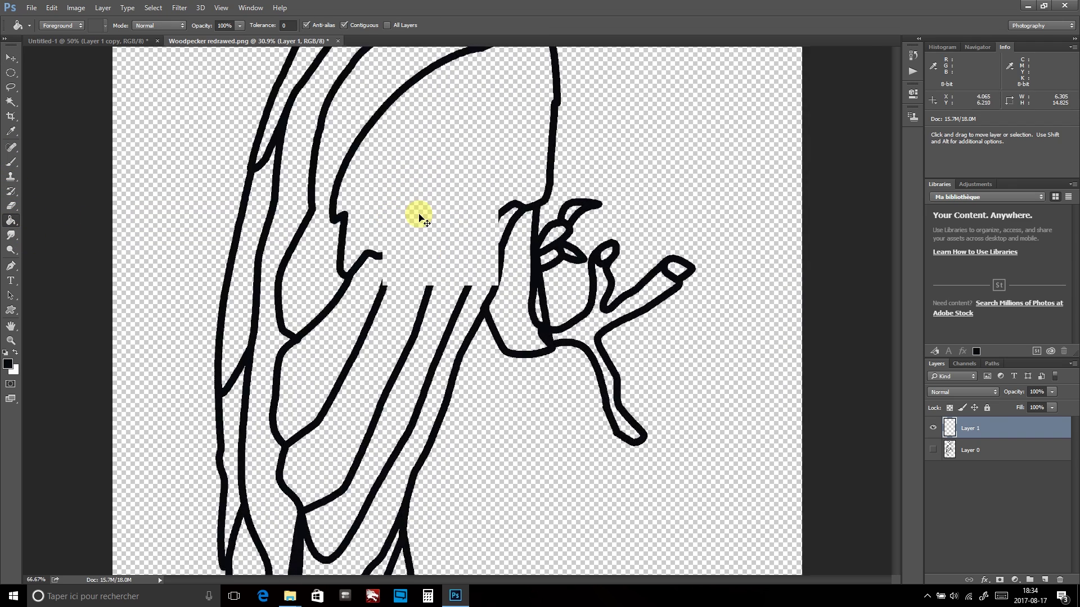
{"action": "scroll", "coordinate": [418, 213], "scroll_direction": "up", "scroll_amount": 4}
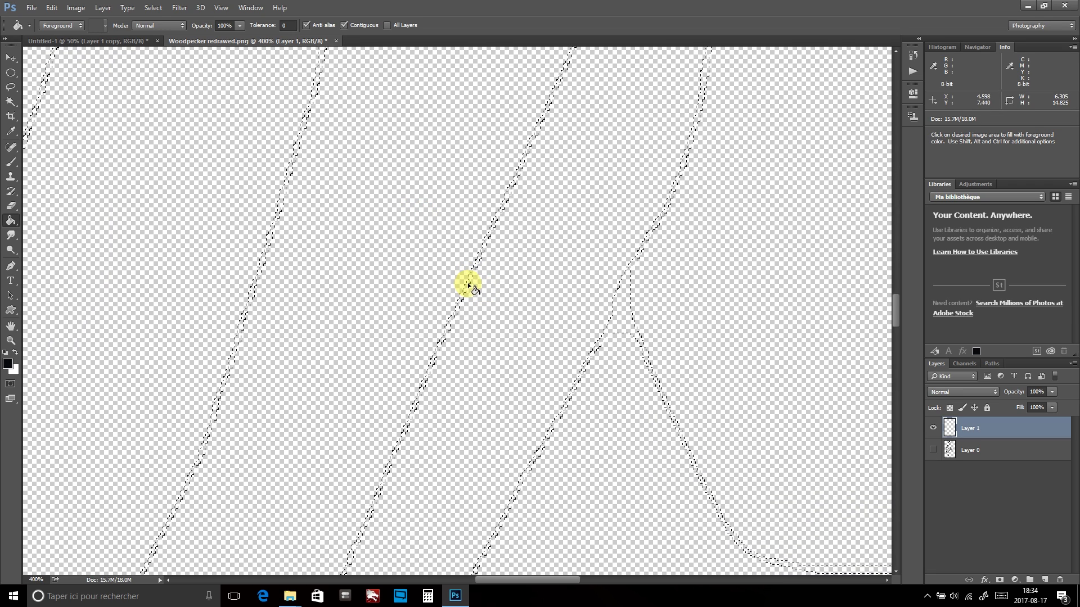
{"action": "left_click", "coordinate": [467, 282]}
{"action": "key", "text": "ctrl+0"}
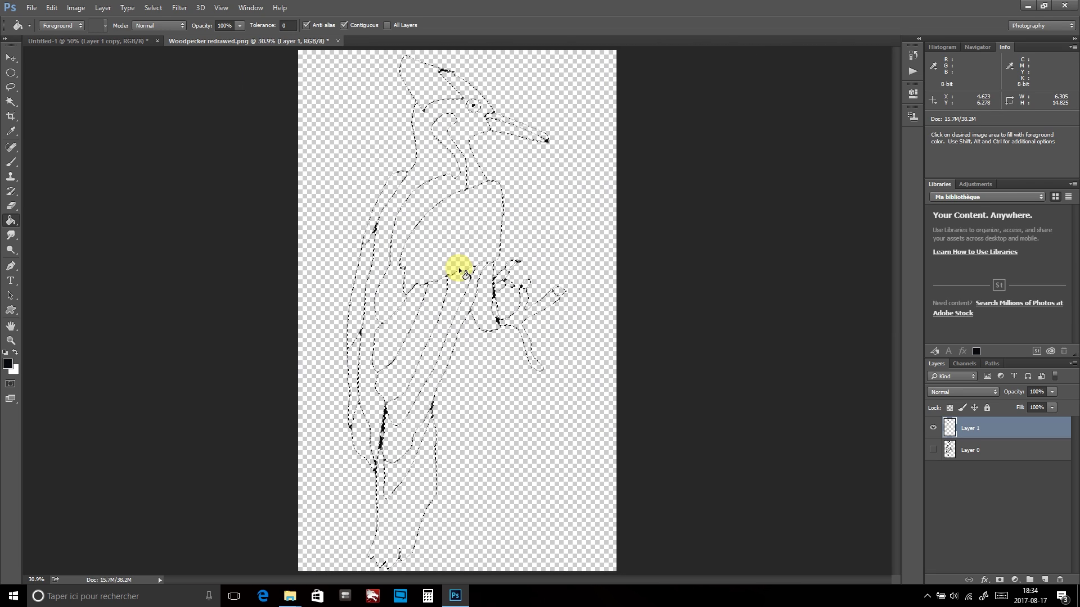
{"action": "key", "text": "ctrl+d"}
{"action": "scroll", "coordinate": [560, 326], "scroll_direction": "up", "scroll_amount": 3}
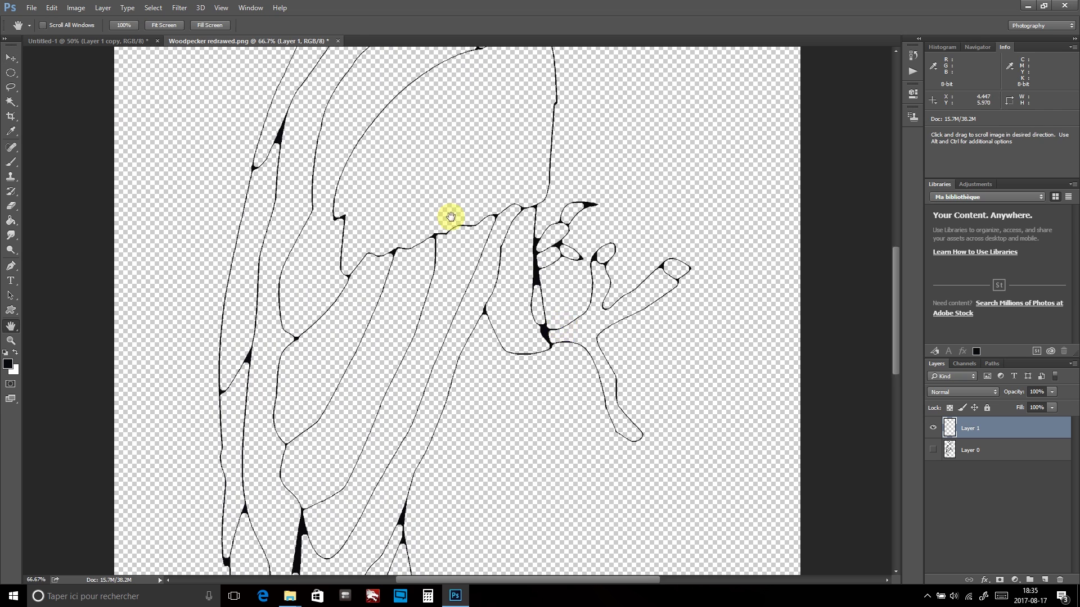
{"action": "left_click_drag", "start_coordinate": [451, 217], "coordinate": [486, 409]}
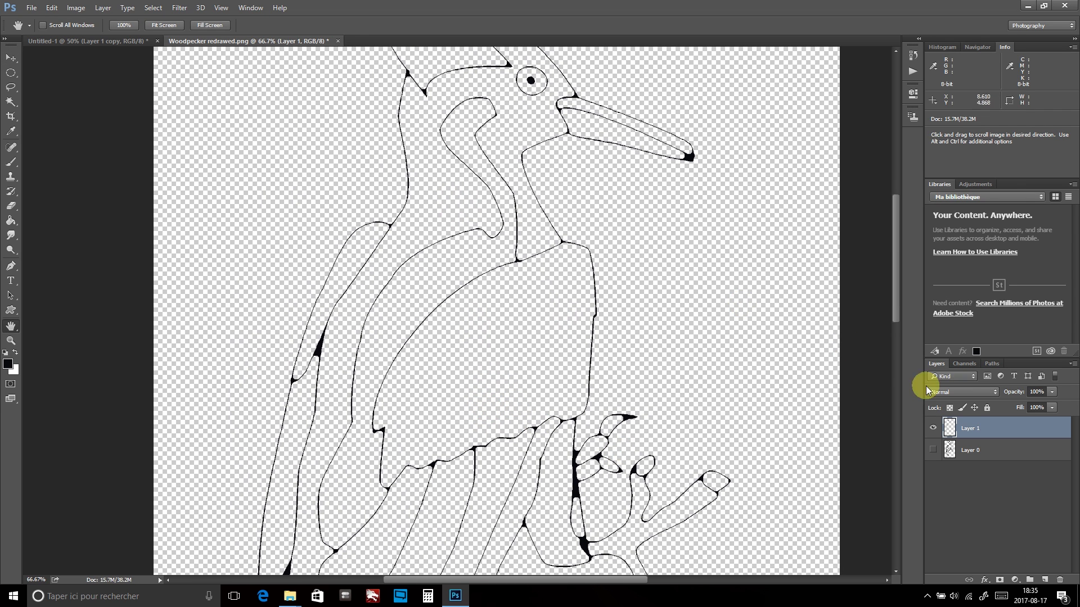
- Duplicate Layer 1 and hide the original beneath its copy
{"action": "left_click", "coordinate": [974, 435]}
{"action": "right_click", "coordinate": [974, 431]}
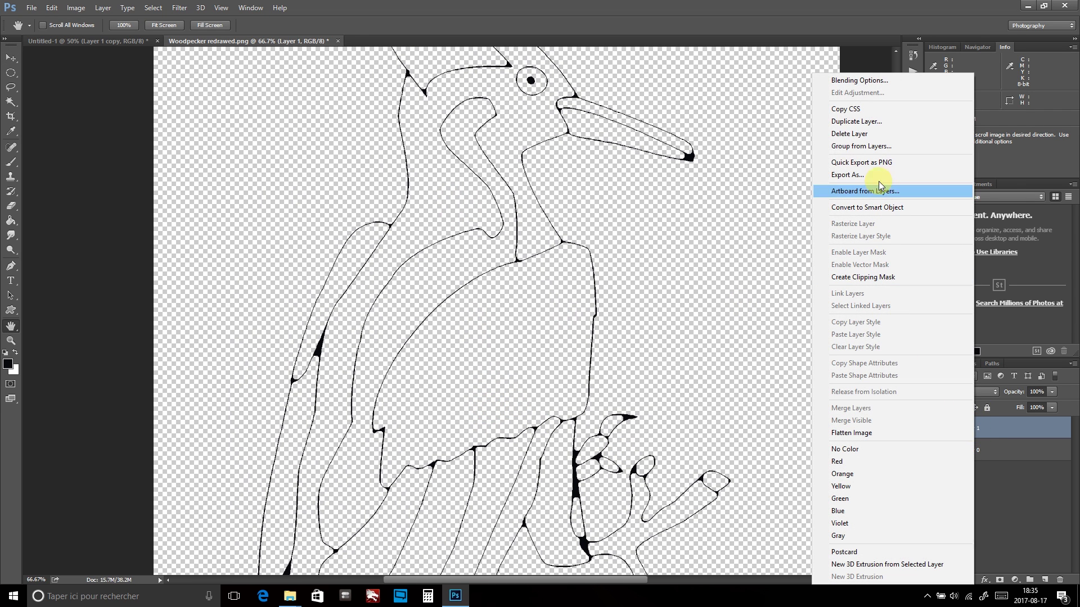
{"action": "left_click", "coordinate": [877, 122]}
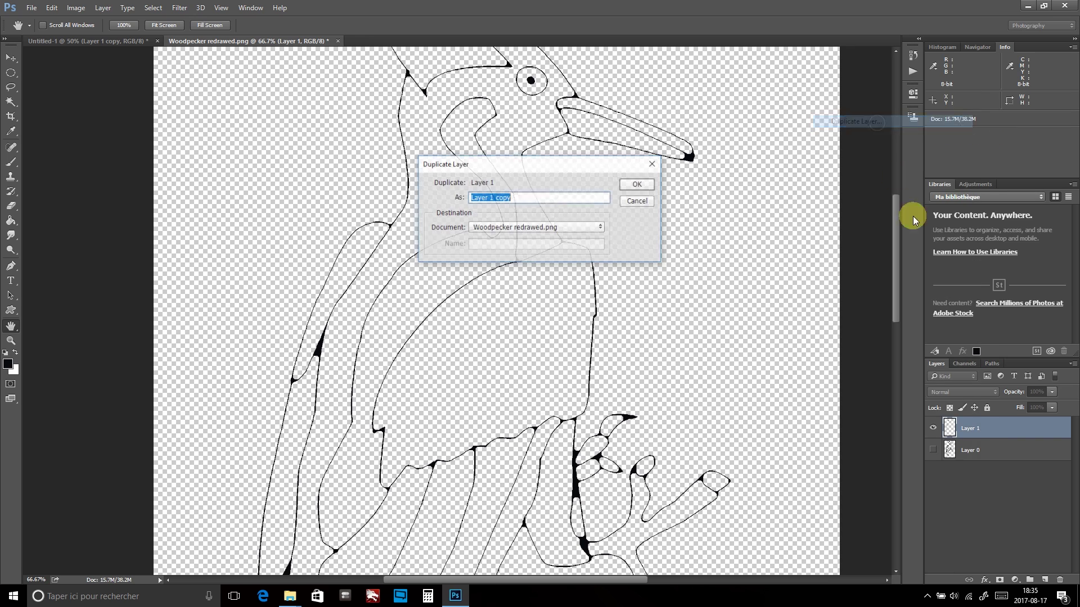
{"action": "left_click", "coordinate": [635, 185]}
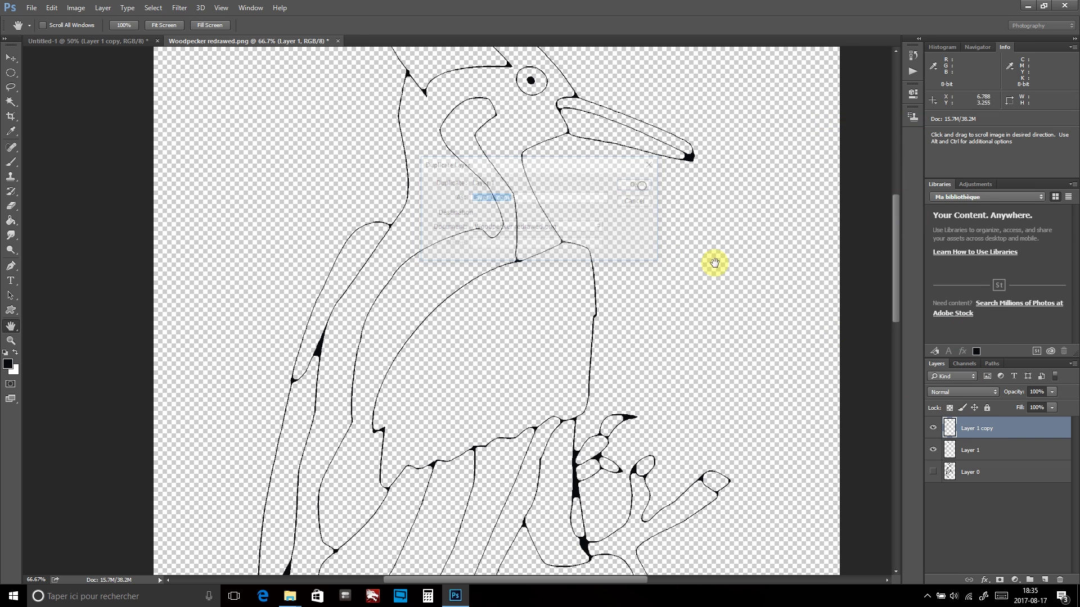
{"action": "left_click", "coordinate": [933, 450]}
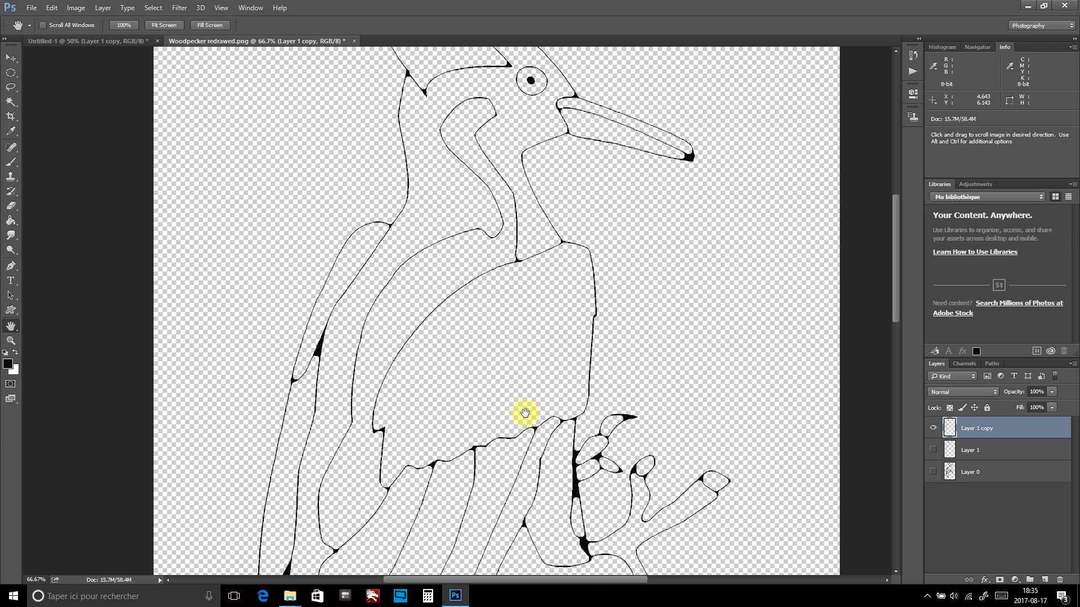
- Fill the woodpecker's breast area with light grey
{"action": "key", "text": "w"}
{"action": "left_click", "coordinate": [514, 333]}
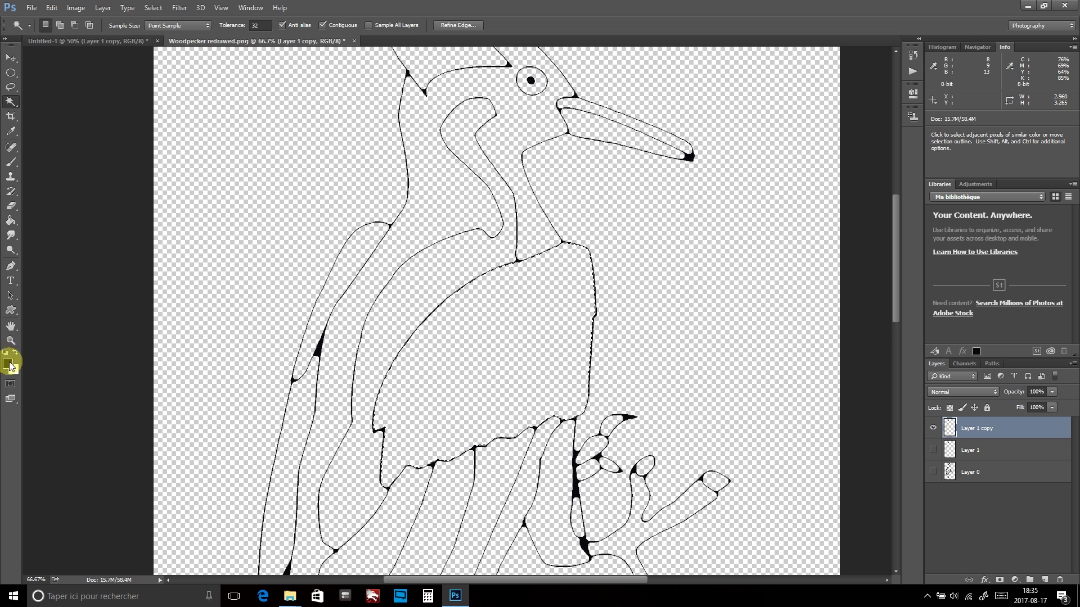
{"action": "left_click", "coordinate": [7, 362]}
{"action": "left_click", "coordinate": [513, 311]}
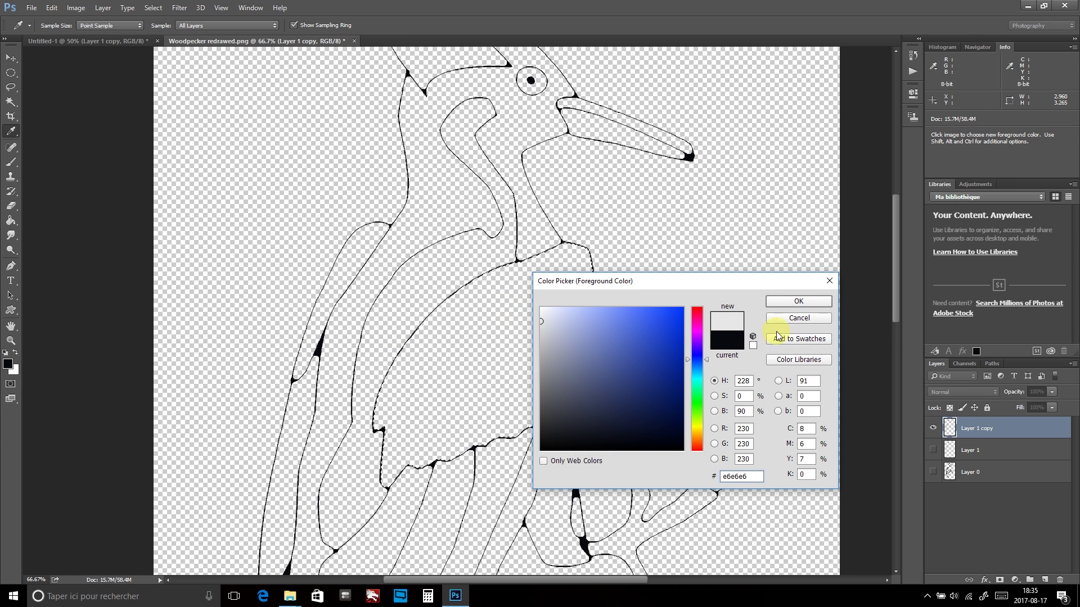
{"action": "key", "text": "Return"}
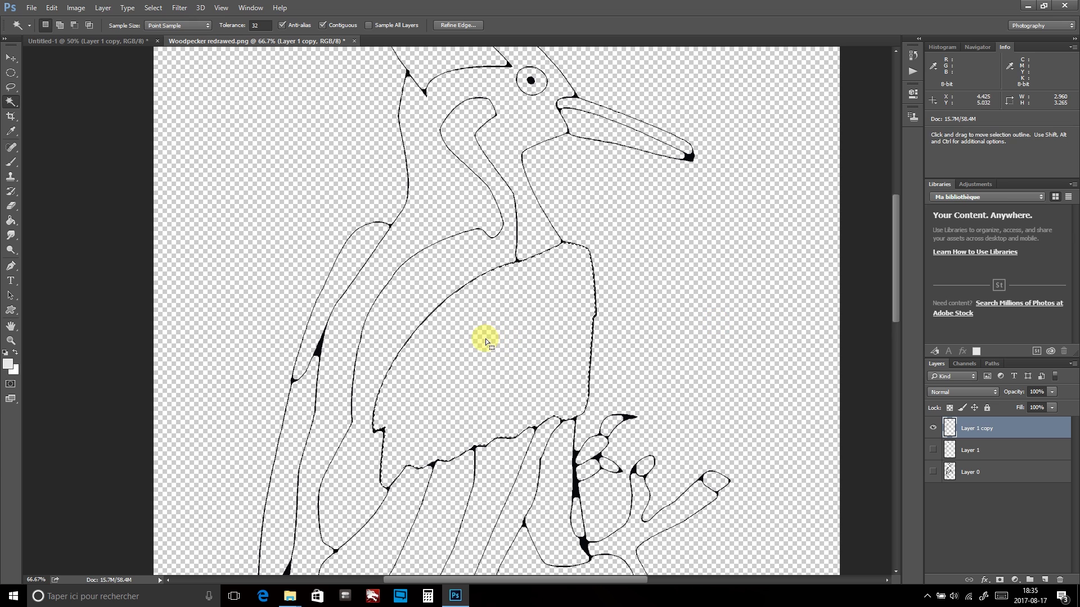
{"action": "key", "text": "alt+BackSpace"}
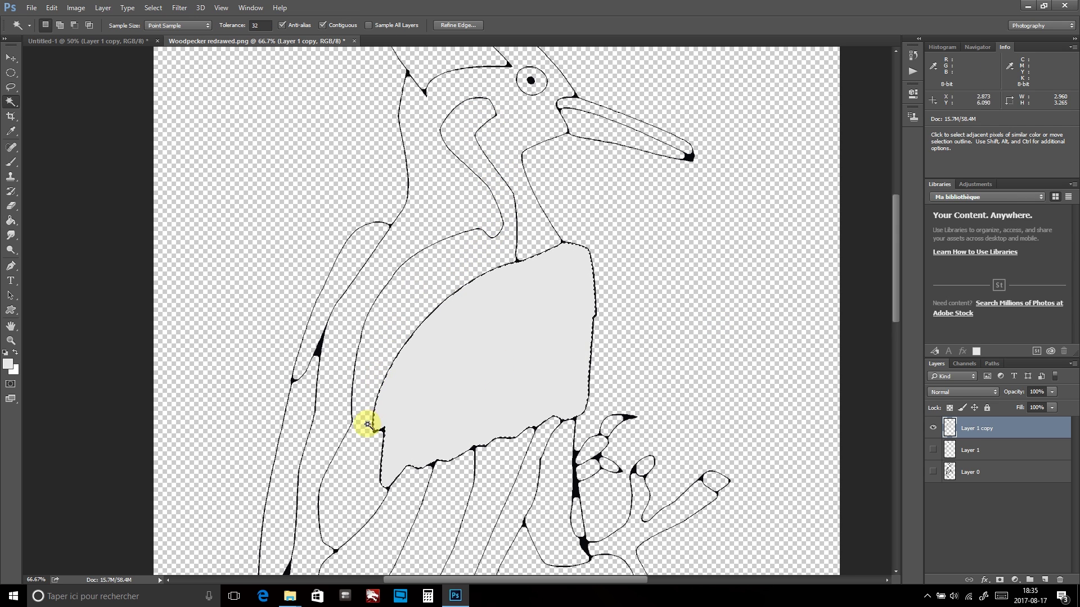
- Fill the body band and back areas with slightly darker and medium greys
{"action": "left_click", "coordinate": [426, 298]}
{"action": "left_click", "coordinate": [8, 363]}
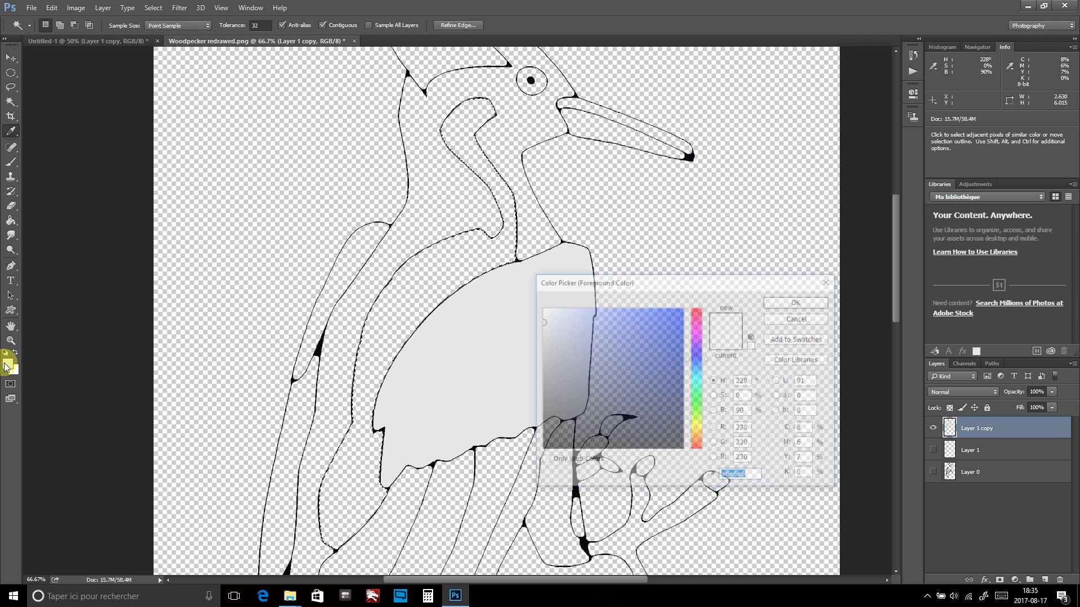
{"action": "left_click", "coordinate": [799, 302]}
{"action": "key", "text": "g"}
{"action": "left_click", "coordinate": [448, 302]}
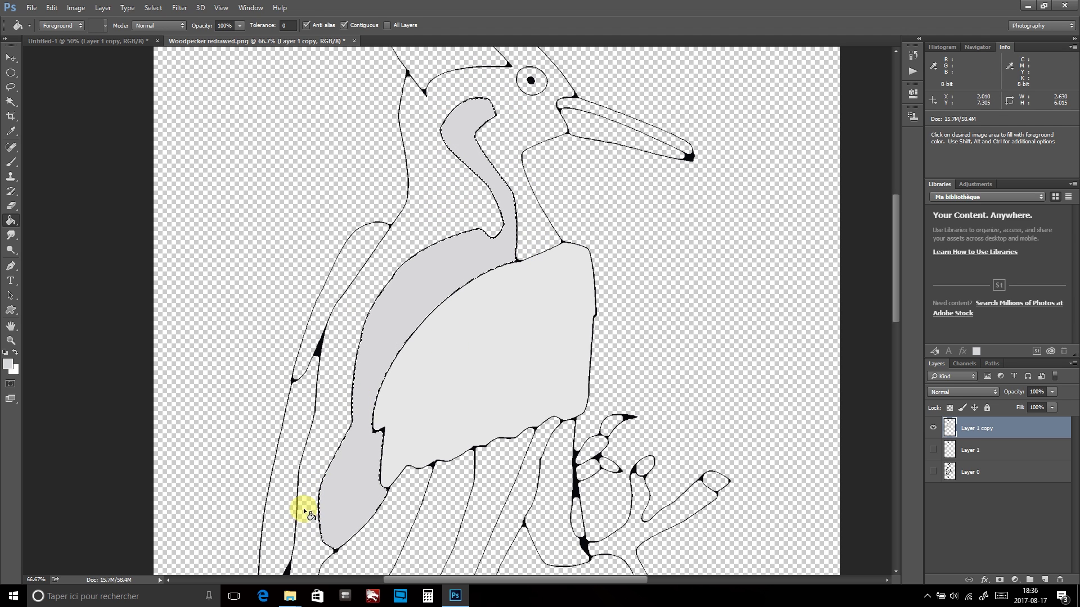
{"action": "key", "text": "w"}
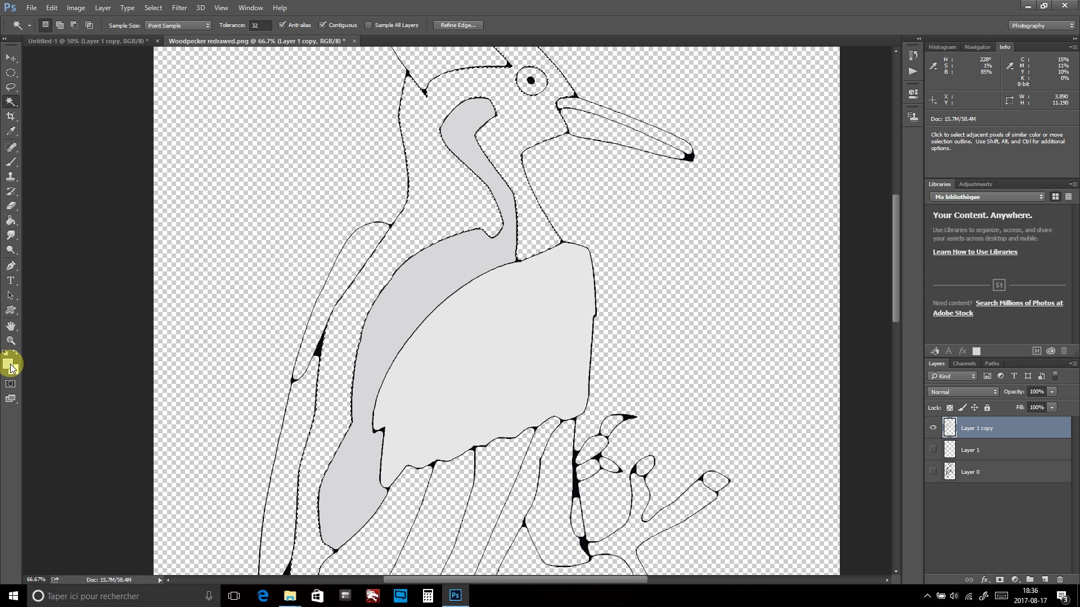
{"action": "left_click", "coordinate": [10, 366]}
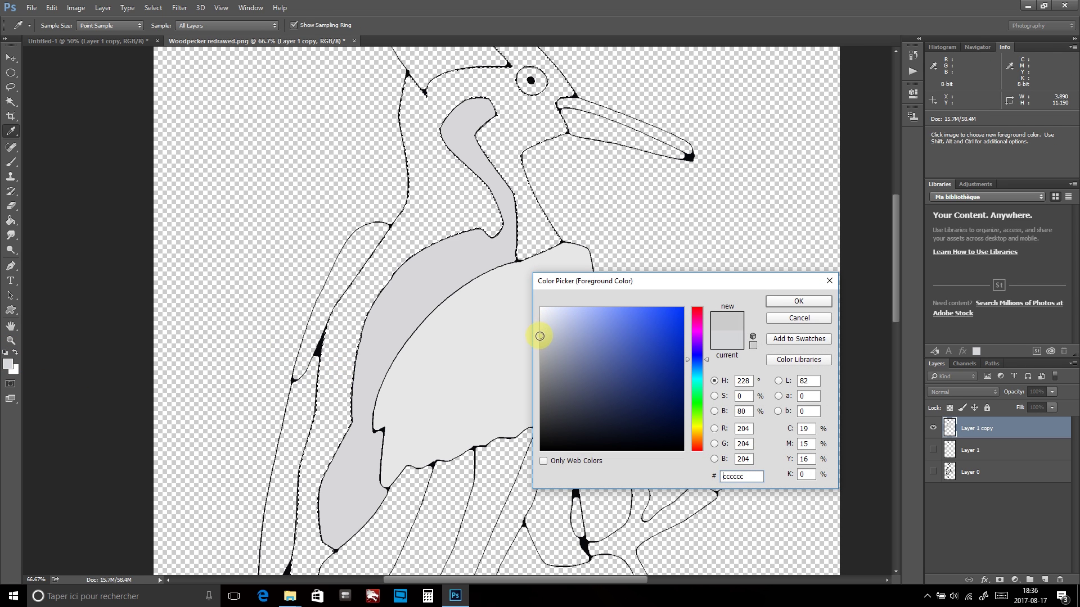
{"action": "left_click", "coordinate": [829, 281]}
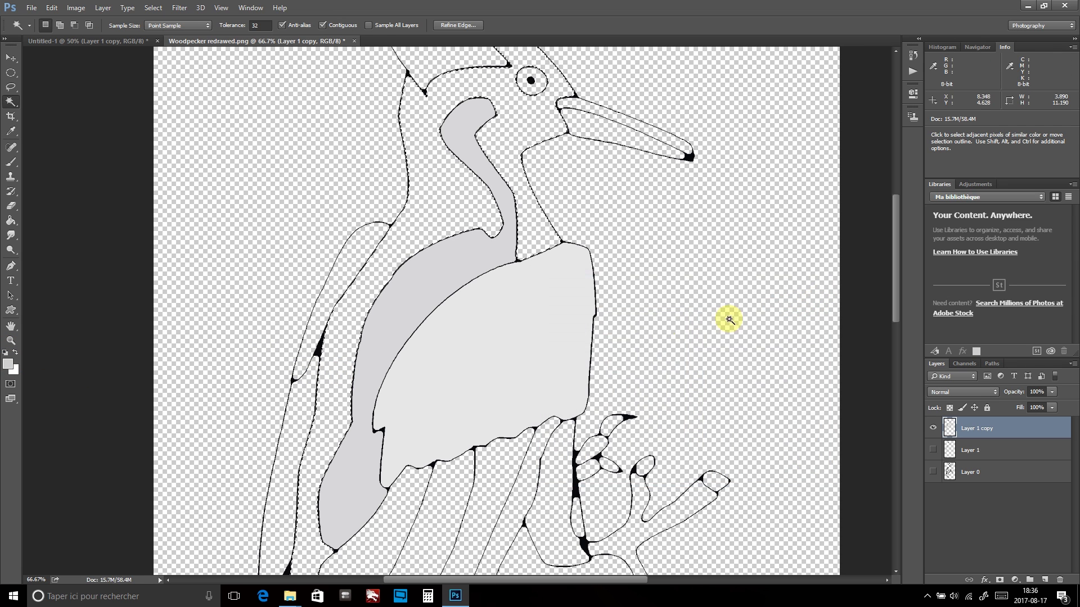
{"action": "left_click", "coordinate": [355, 311]}
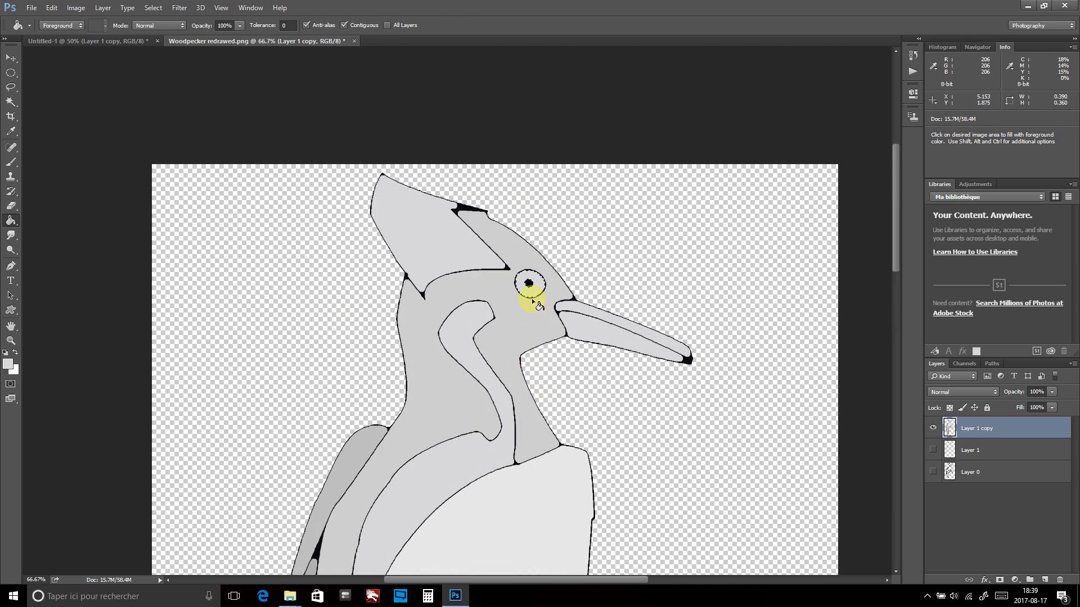
- Paint over the eye's black pupil and outline ring with grey
{"action": "key", "text": "ctrl+plus"}
{"action": "key", "text": "ctrl+plus"}
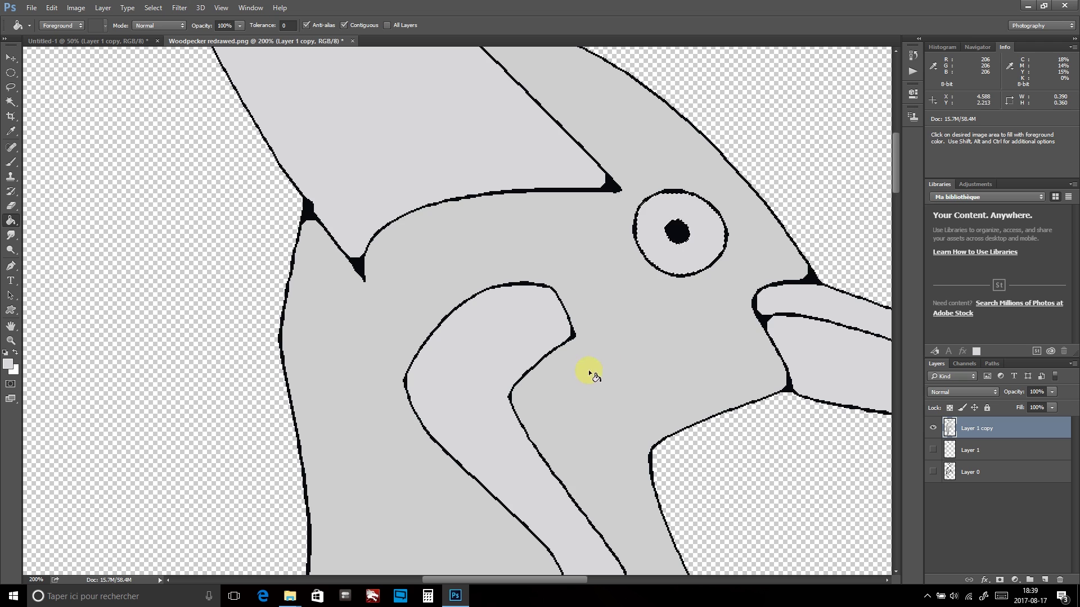
{"action": "mouse_move", "coordinate": [595, 376]}
{"action": "left_mouse_down"}
{"action": "mouse_move", "coordinate": [523, 362]}
{"action": "mouse_move", "coordinate": [429, 393]}
{"action": "left_mouse_up"}
{"action": "key", "text": "i"}
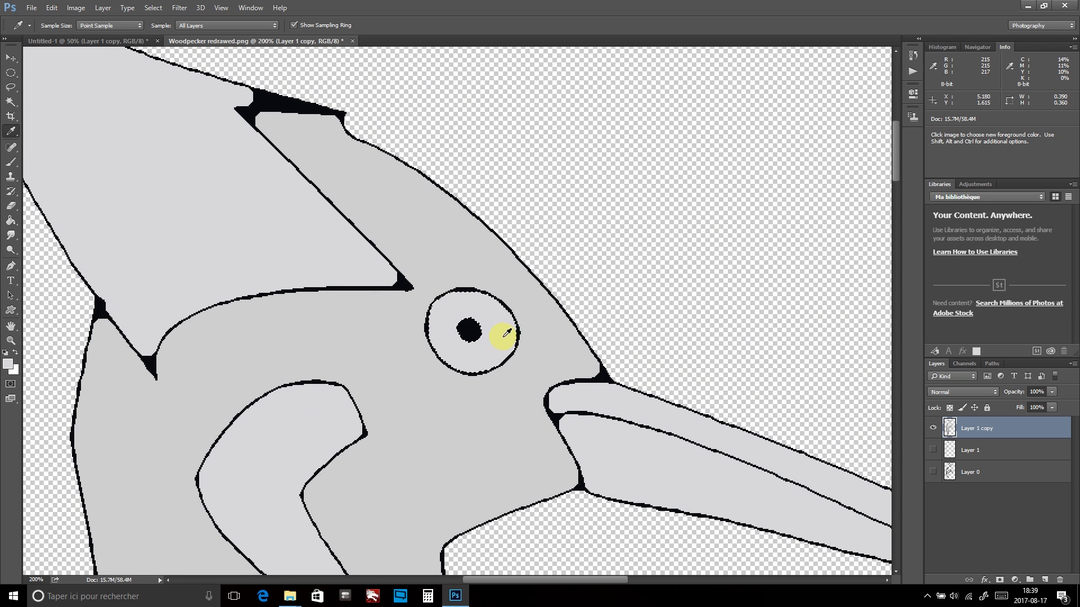
{"action": "key", "text": "b"}
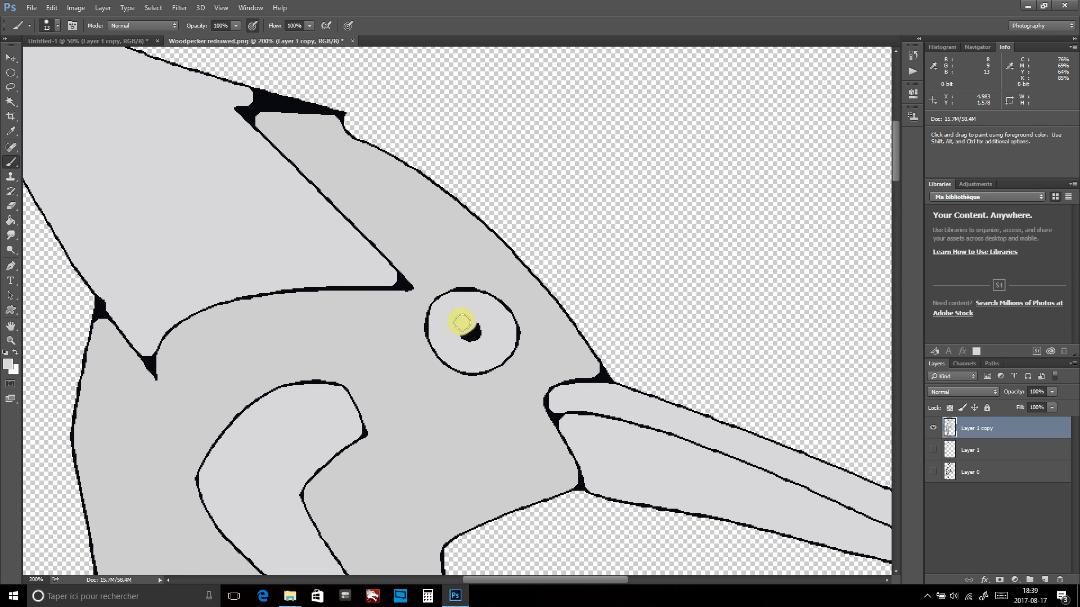
{"action": "left_click_drag", "start_coordinate": [461, 323], "coordinate": [481, 330]}
{"action": "key", "text": "w"}
{"action": "left_click", "coordinate": [467, 288]}
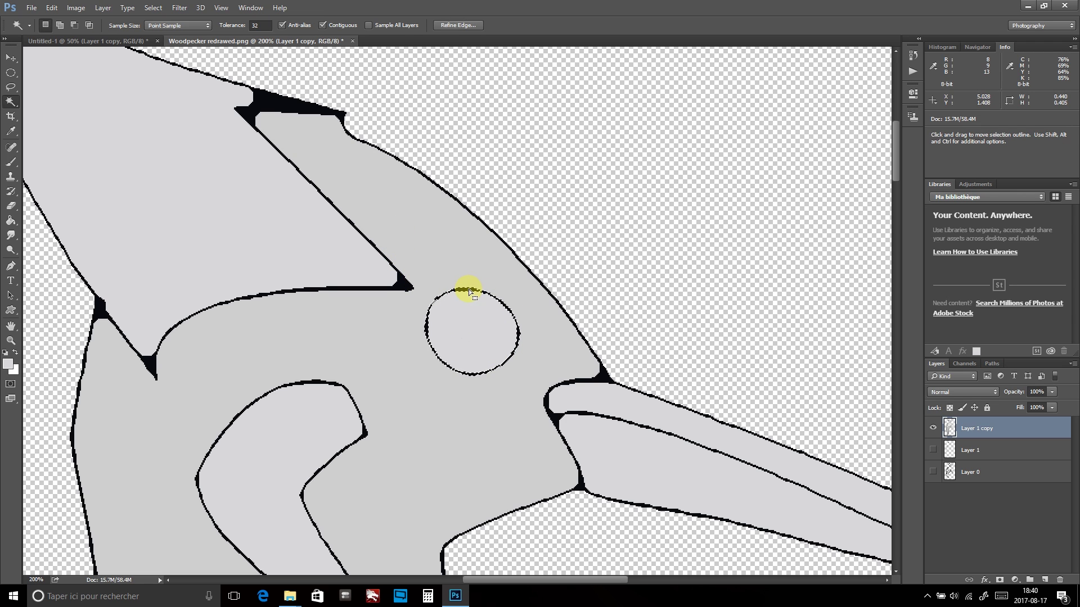
{"action": "key", "text": "g"}
{"action": "key", "text": "b"}
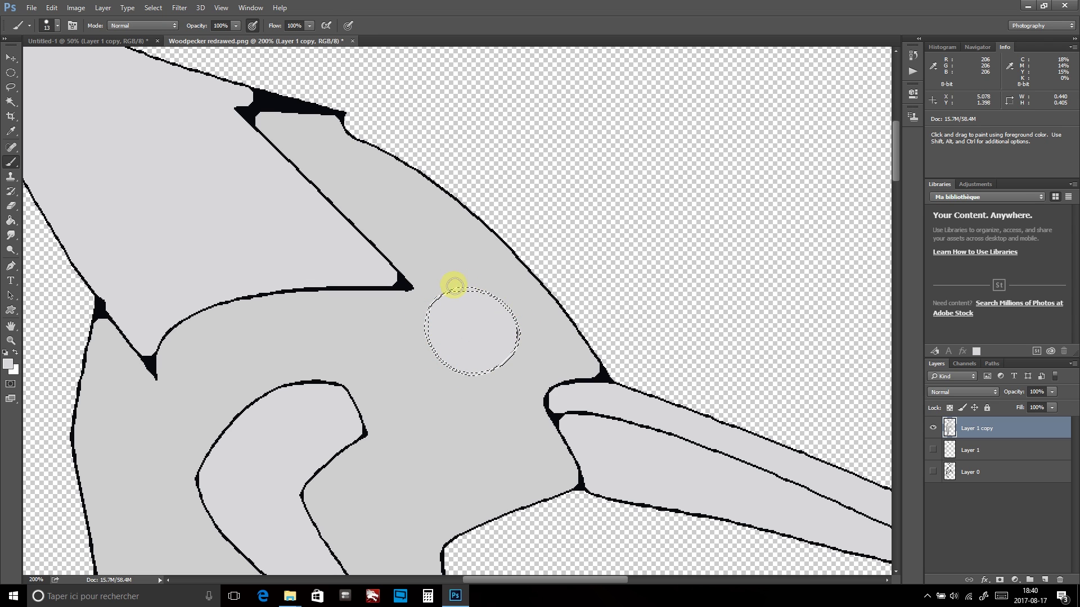
- Cover the black blob at the wing joint and the wing outline with light grey
{"action": "key", "text": "ctrl+d"}
{"action": "scroll", "coordinate": [452, 332], "scroll_direction": "up", "scroll_amount": 3}
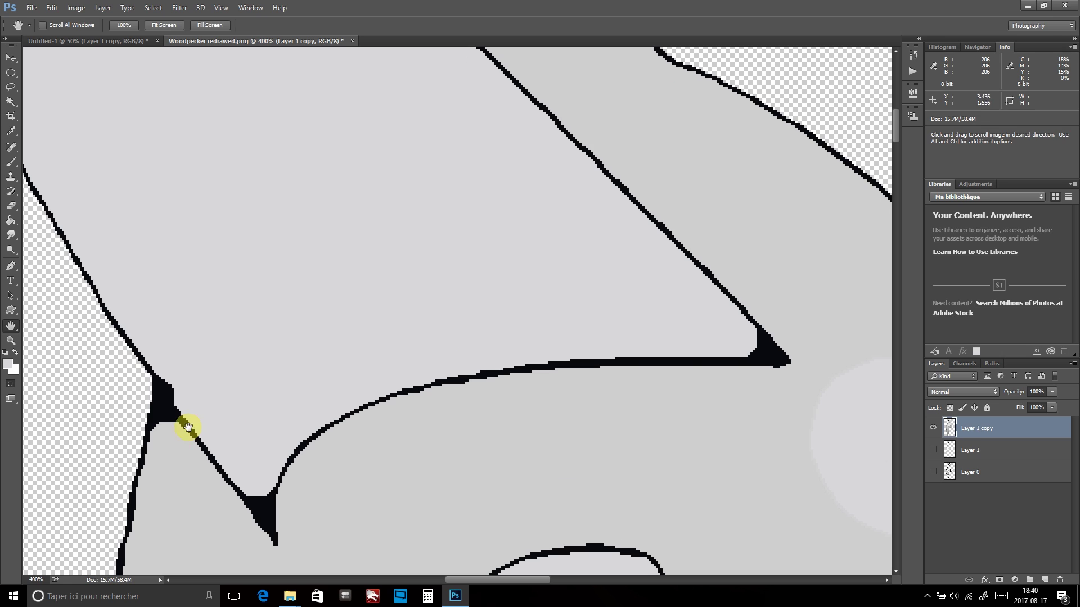
{"action": "left_click_drag", "start_coordinate": [161, 412], "coordinate": [154, 421]}
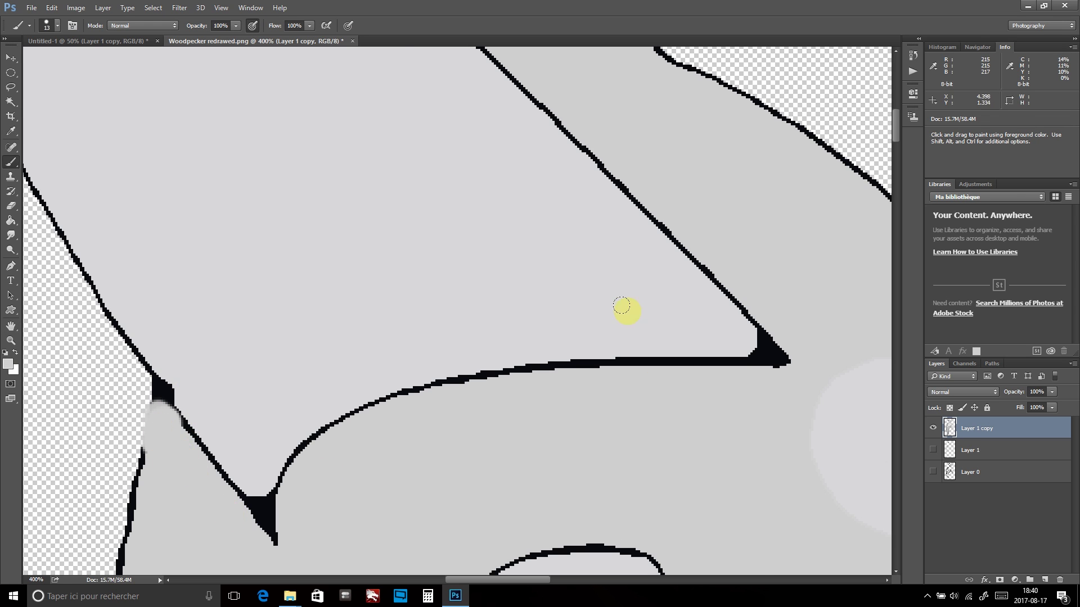
{"action": "left_click_drag", "start_coordinate": [622, 305], "coordinate": [635, 380]}
{"action": "mouse_move", "coordinate": [490, 236]}
{"action": "left_mouse_down"}
{"action": "mouse_move", "coordinate": [608, 256]}
{"action": "mouse_move", "coordinate": [646, 275]}
{"action": "mouse_move", "coordinate": [498, 154]}
{"action": "mouse_move", "coordinate": [513, 186]}
{"action": "left_mouse_up"}
{"action": "key", "text": "w"}
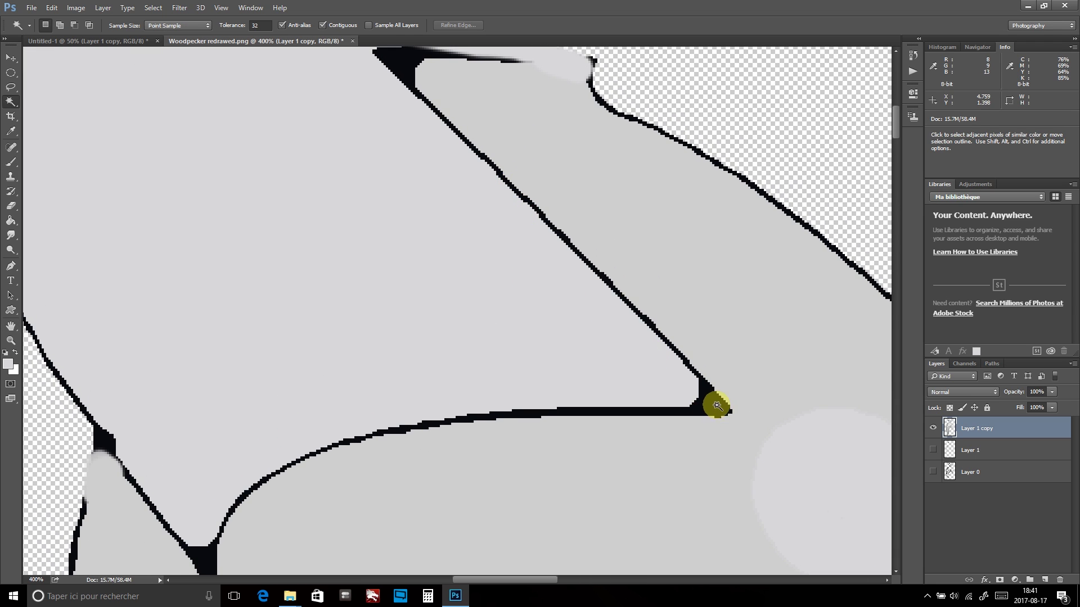
{"action": "left_click", "coordinate": [714, 409]}
{"action": "key", "text": "g"}
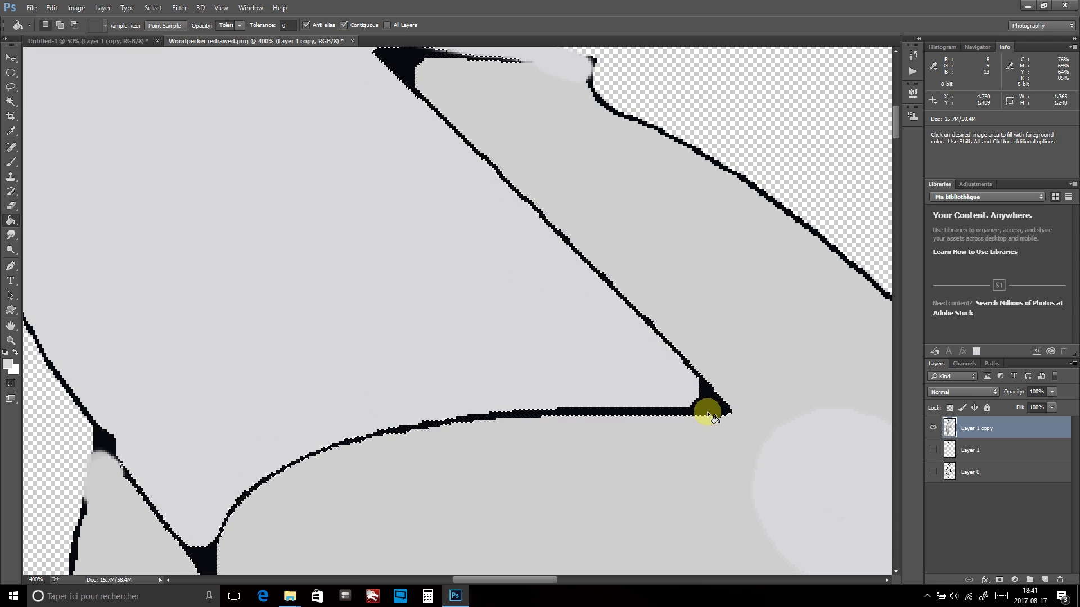
{"action": "left_click", "coordinate": [715, 406]}
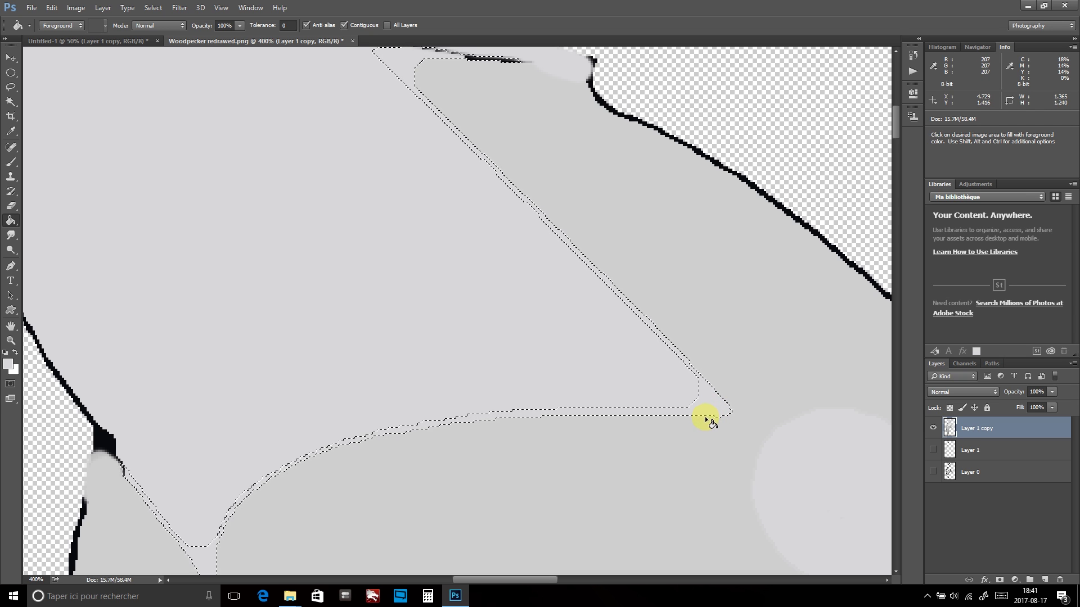
{"action": "key", "text": "ctrl+d"}
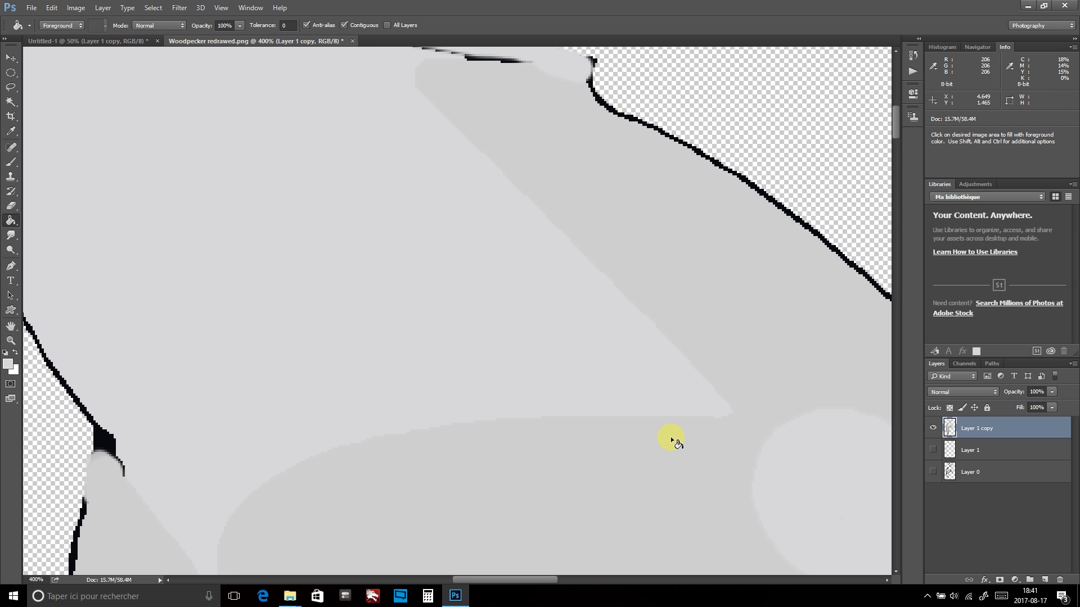
{"action": "key", "text": "ctrl+minus"}
{"action": "key", "text": "ctrl+minus"}
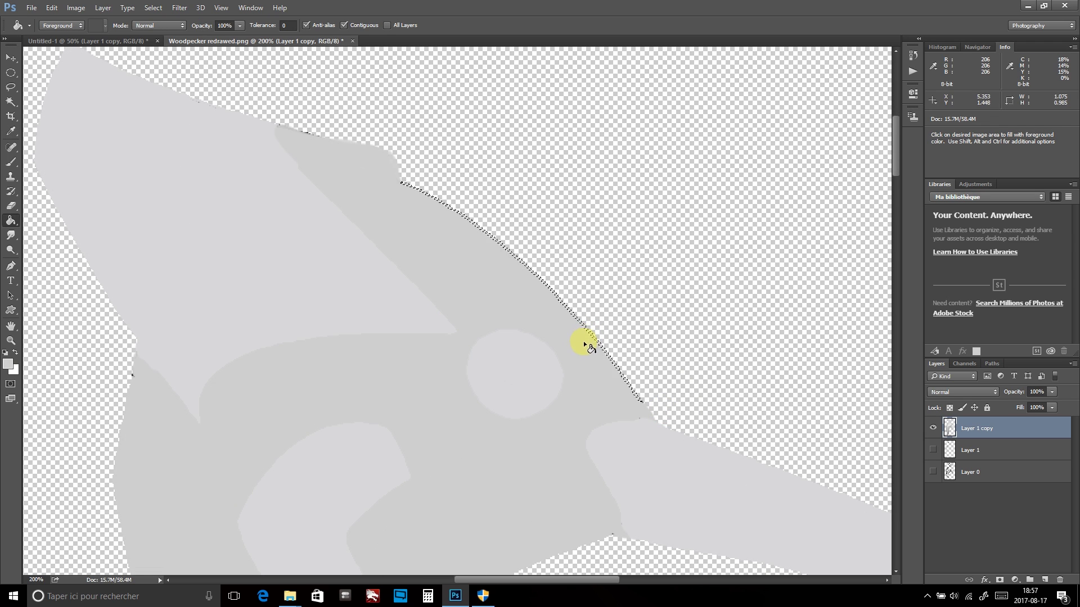
{"action": "key", "text": "ctrl+d"}
{"action": "key", "text": "b"}
{"action": "key", "text": "ctrl+0"}
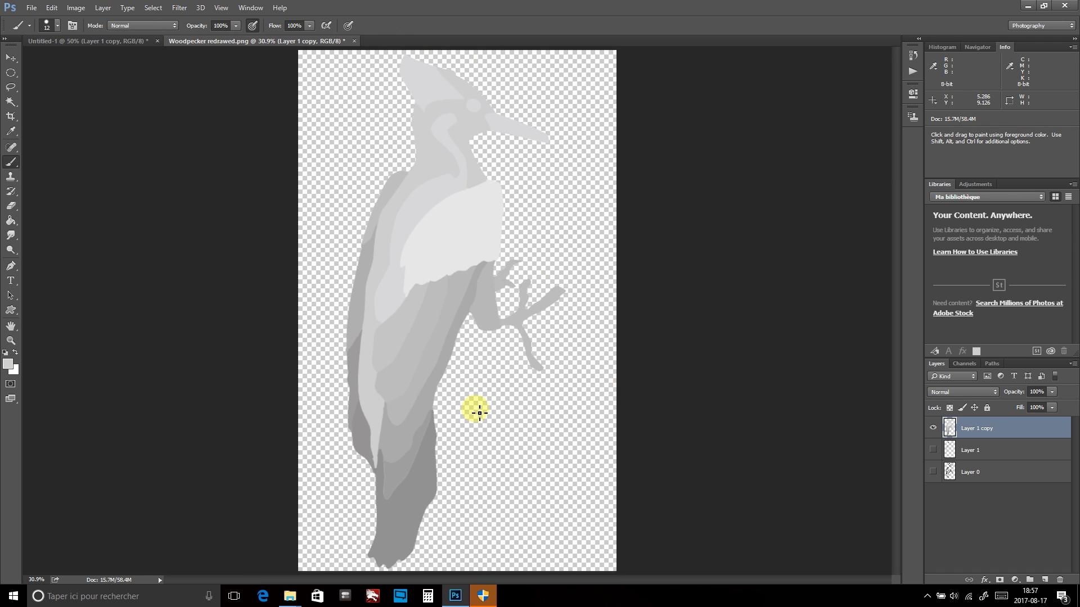
- Copy the whole woodpecker image and paste it into the Untitled-1 logo document
{"action": "key", "text": "ctrl+a"}
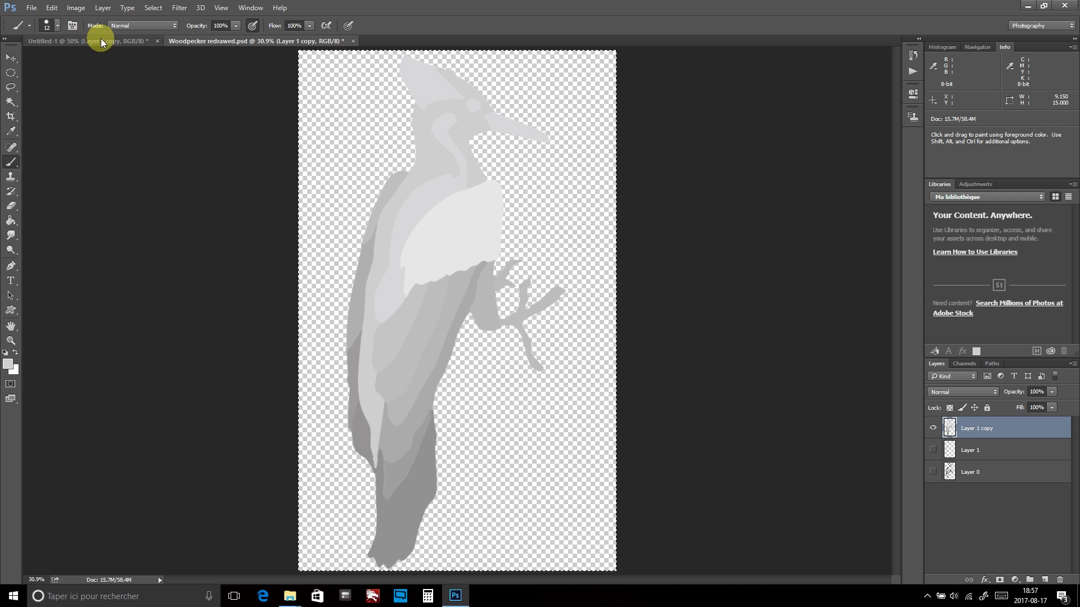
{"action": "key", "text": "ctrl+c"}
{"action": "left_click", "coordinate": [101, 43]}
{"action": "key", "text": "ctrl+v"}
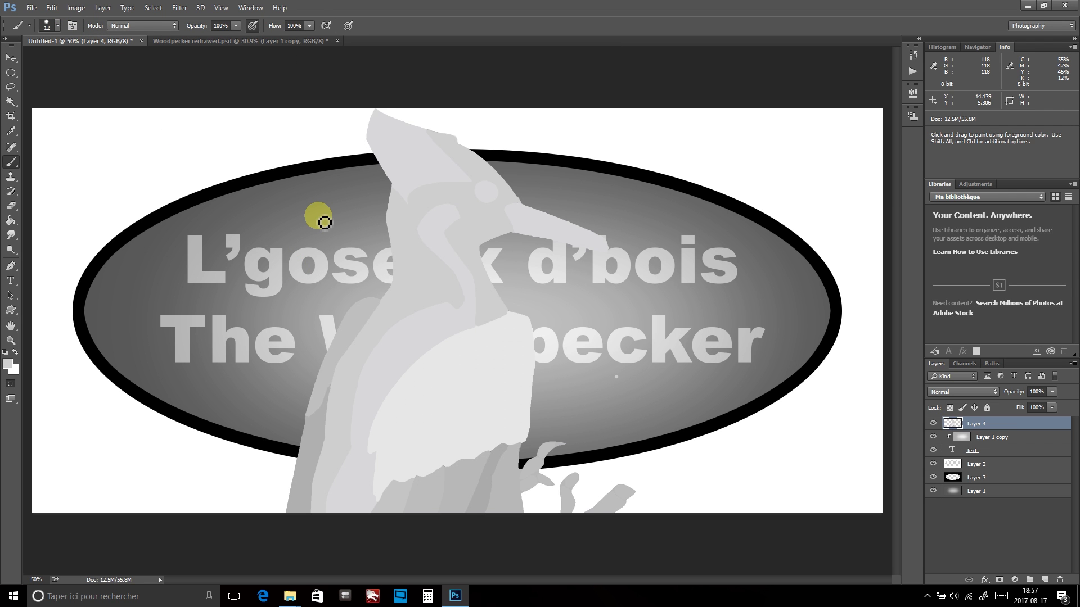
- Scale, tilt and position the pasted woodpecker at the oval's left end beside the text
{"action": "key", "text": "ctrl+t"}
{"action": "left_click_drag", "start_coordinate": [635, 109], "coordinate": [451, 302]}
{"action": "mouse_move", "coordinate": [425, 417]}
{"action": "left_mouse_down"}
{"action": "mouse_move", "coordinate": [180, 236]}
{"action": "mouse_move", "coordinate": [116, 264]}
{"action": "left_mouse_up"}
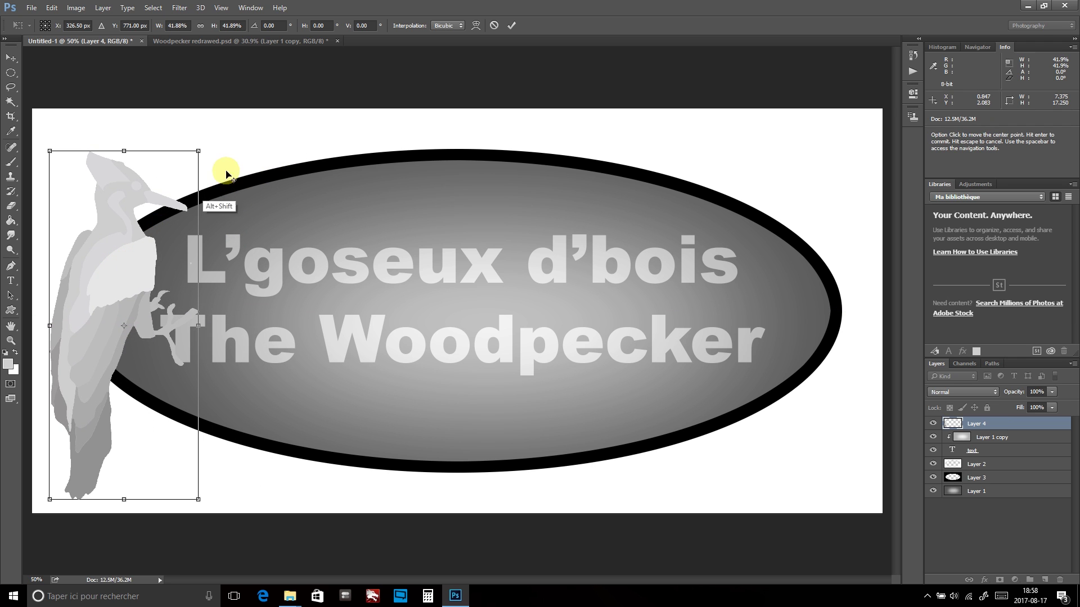
{"action": "left_click_drag", "start_coordinate": [198, 151], "coordinate": [193, 157]}
{"action": "left_click_drag", "start_coordinate": [118, 267], "coordinate": [123, 264]}
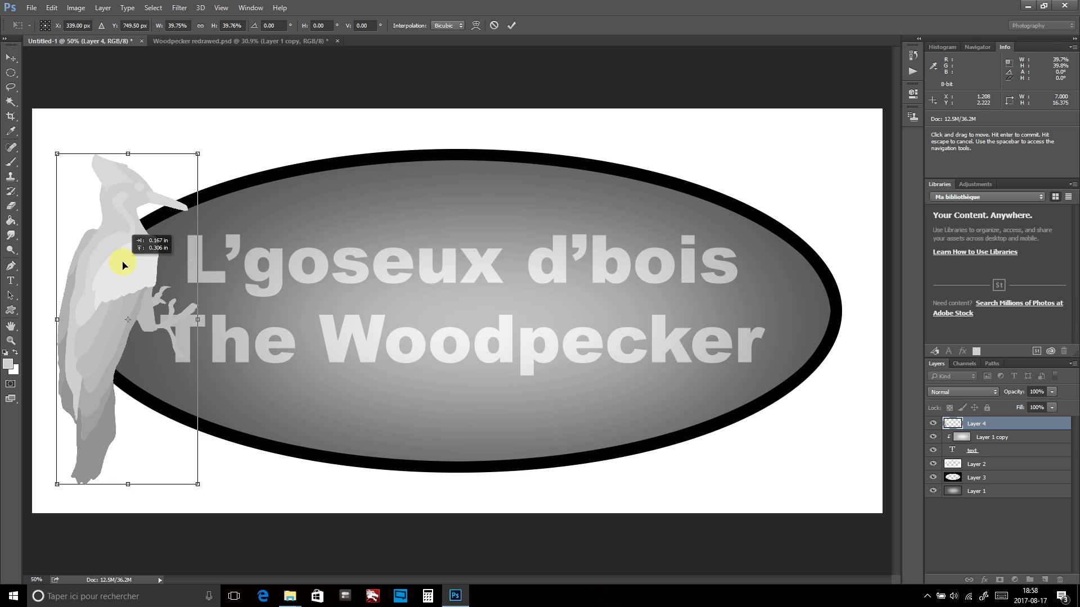
{"action": "left_click_drag", "start_coordinate": [128, 154], "coordinate": [122, 169]}
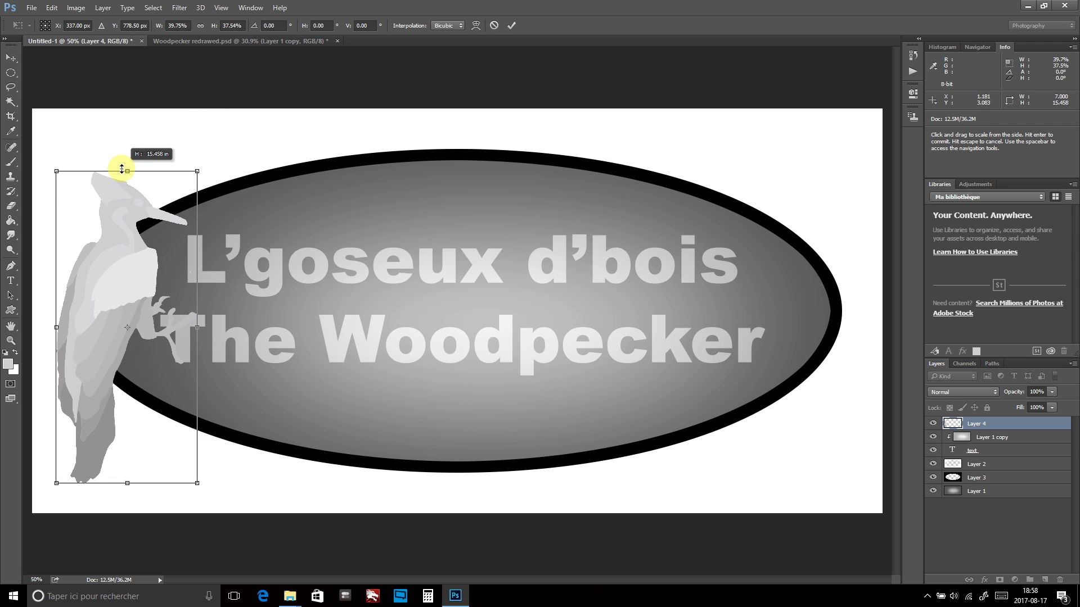
{"action": "left_click_drag", "start_coordinate": [192, 321], "coordinate": [198, 325]}
{"action": "left_click_drag", "start_coordinate": [113, 298], "coordinate": [110, 302]}
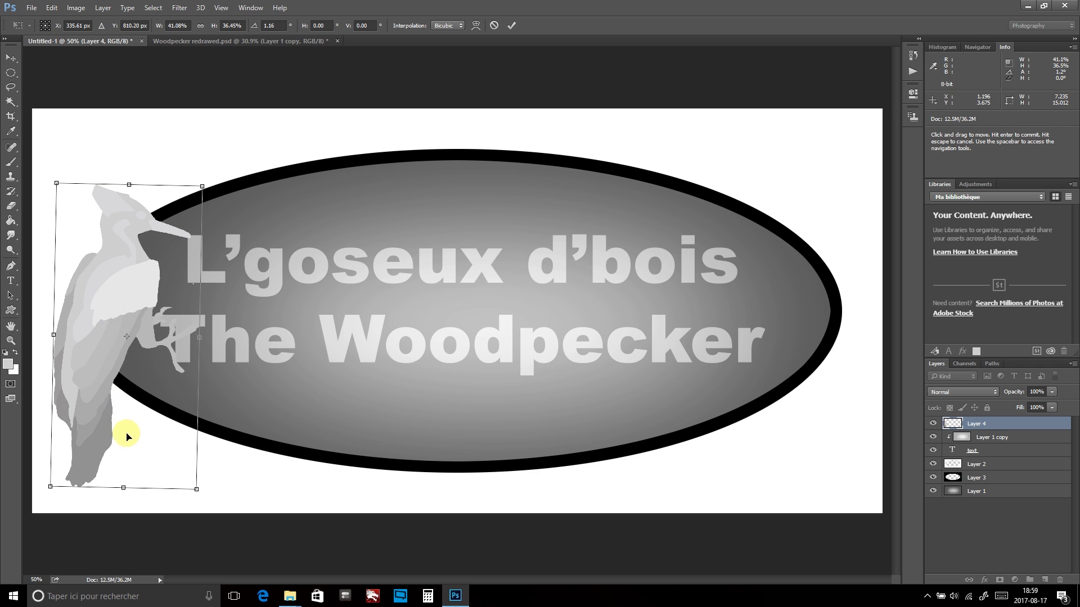
{"action": "key", "text": "Return"}
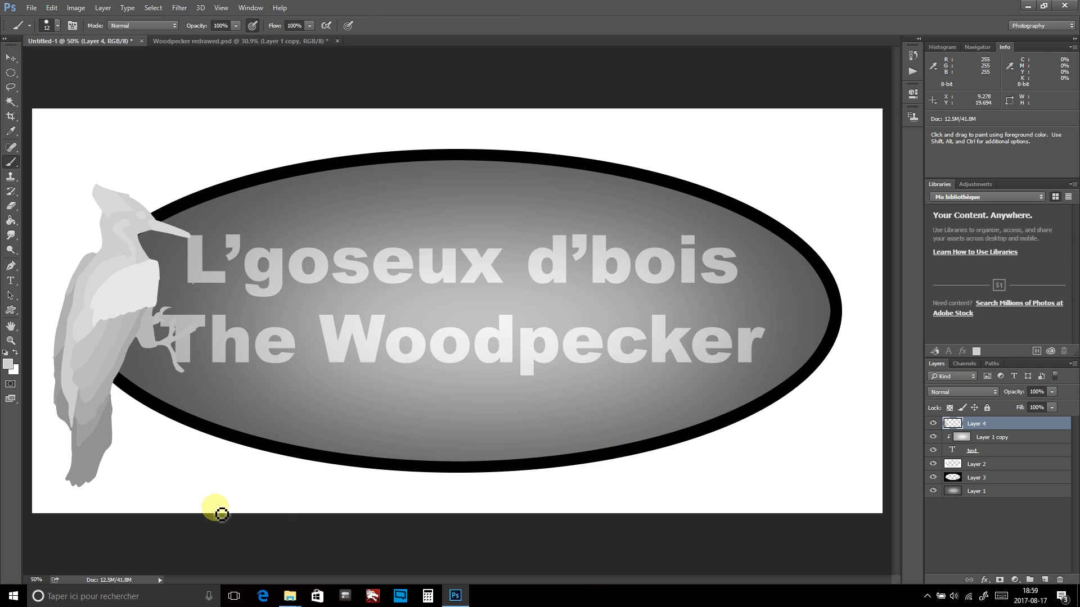
- Add a new empty layer placed beneath the woodpecker layer
{"action": "left_click", "coordinate": [103, 7]}
{"action": "mouse_move", "coordinate": [114, 19]}
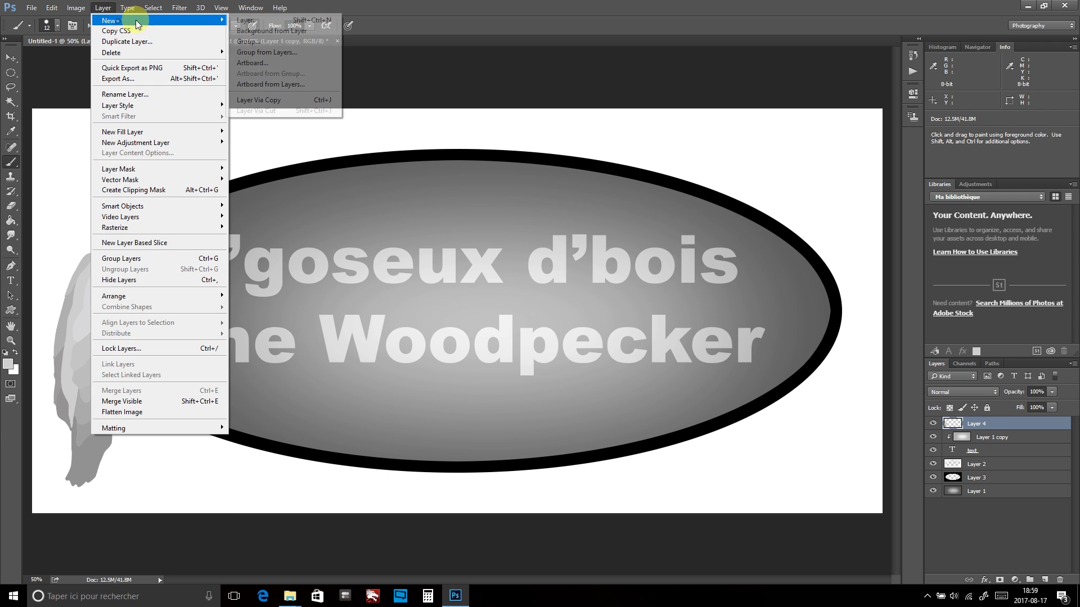
{"action": "left_click", "coordinate": [270, 24]}
{"action": "left_click", "coordinate": [630, 187]}
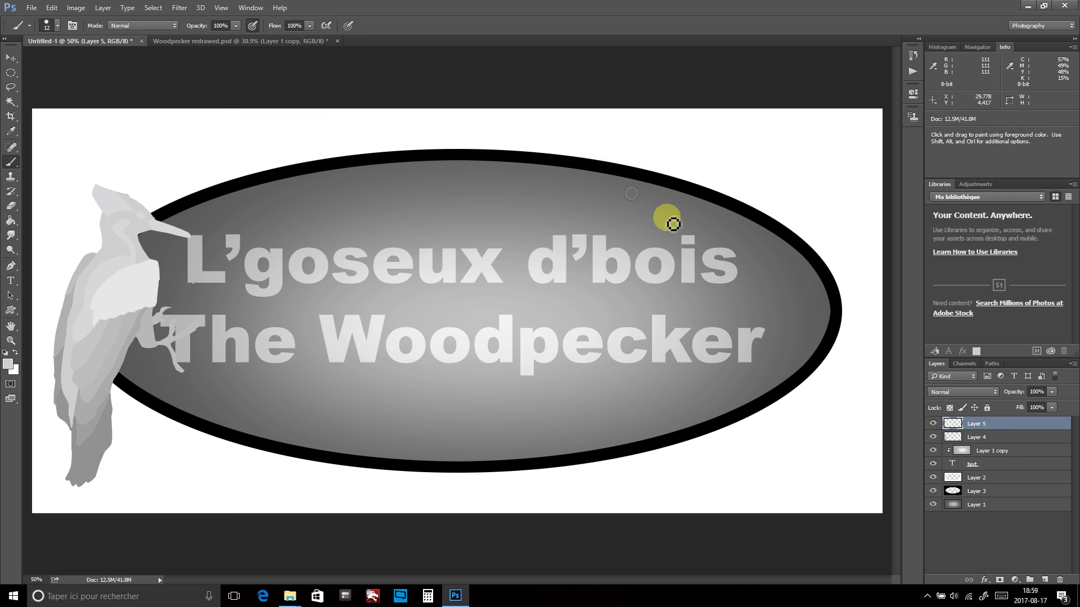
{"action": "left_click_drag", "start_coordinate": [974, 427], "coordinate": [974, 441]}
- Paint a solid black woodpecker silhouette, hiding the woodpecker and logo text layers
{"action": "key", "text": "d"}
{"action": "mouse_move", "coordinate": [152, 212]}
{"action": "left_mouse_down"}
{"action": "mouse_move", "coordinate": [53, 404]}
{"action": "mouse_move", "coordinate": [65, 489]}
{"action": "mouse_move", "coordinate": [113, 386]}
{"action": "mouse_move", "coordinate": [92, 174]}
{"action": "mouse_move", "coordinate": [161, 213]}
{"action": "left_mouse_up"}
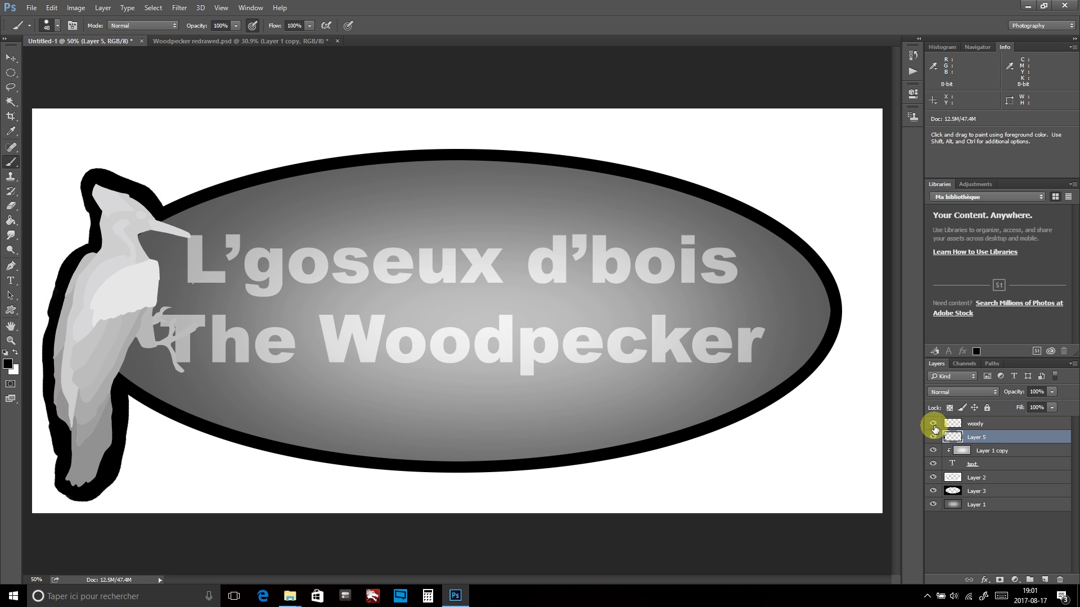
{"action": "left_click", "coordinate": [933, 424]}
{"action": "mouse_move", "coordinate": [174, 221]}
{"action": "left_mouse_down"}
{"action": "mouse_move", "coordinate": [102, 204]}
{"action": "mouse_move", "coordinate": [137, 212]}
{"action": "mouse_move", "coordinate": [90, 261]}
{"action": "mouse_move", "coordinate": [87, 374]}
{"action": "mouse_move", "coordinate": [73, 422]}
{"action": "mouse_move", "coordinate": [101, 450]}
{"action": "left_mouse_up"}
{"action": "left_click", "coordinate": [976, 491], "text": "ctrl"}
{"action": "left_click", "coordinate": [933, 451]}
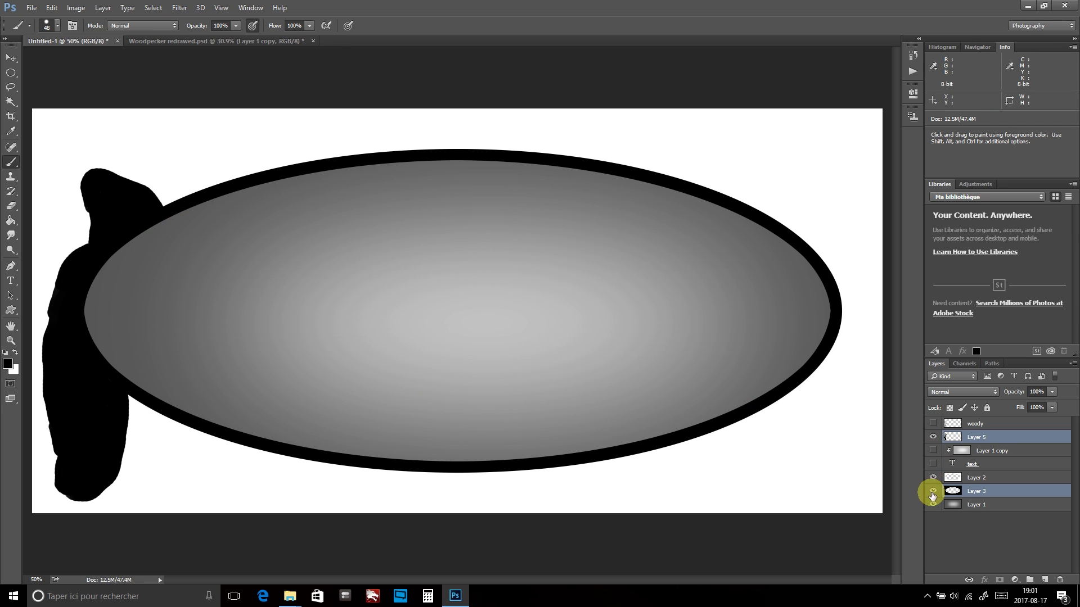
- Hide the gradient and merge the black silhouette with the oval ring layer
{"action": "left_click", "coordinate": [933, 504]}
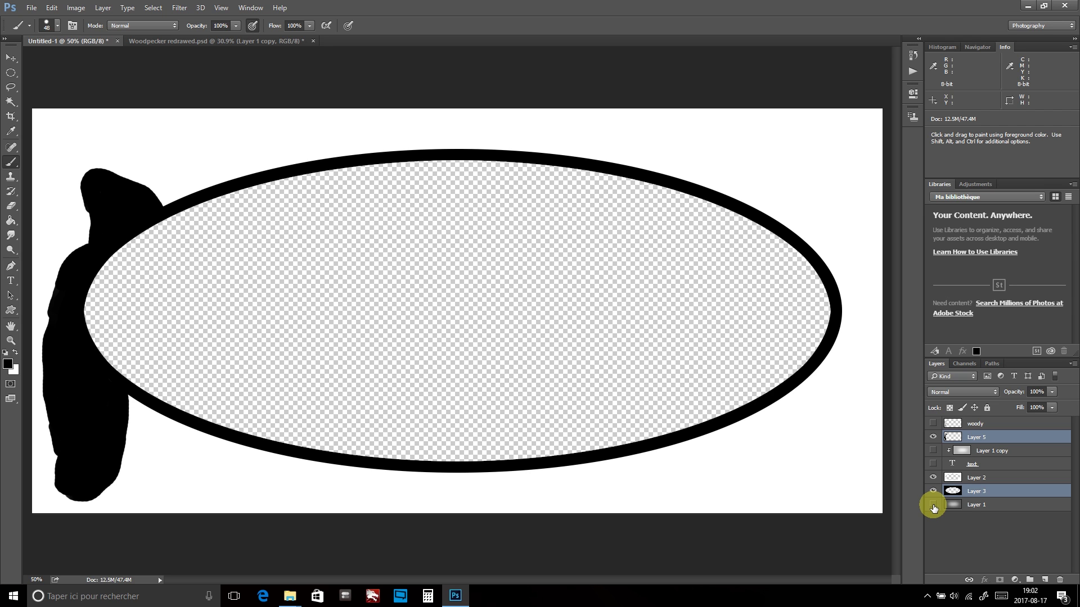
{"action": "left_click", "coordinate": [979, 477], "text": "ctrl"}
{"action": "right_click", "coordinate": [978, 437]}
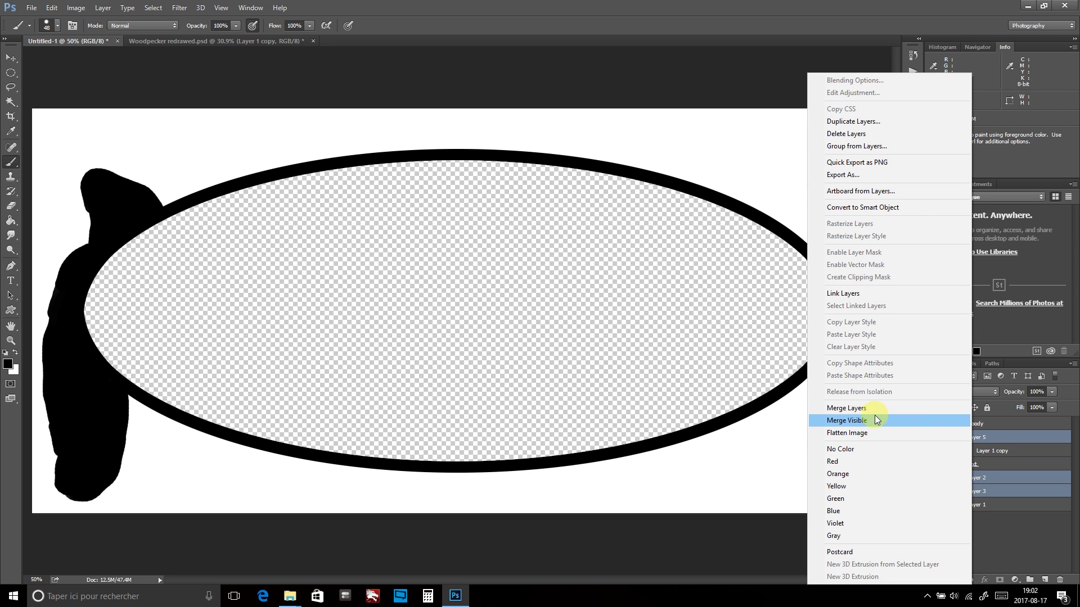
{"action": "left_click", "coordinate": [859, 422]}
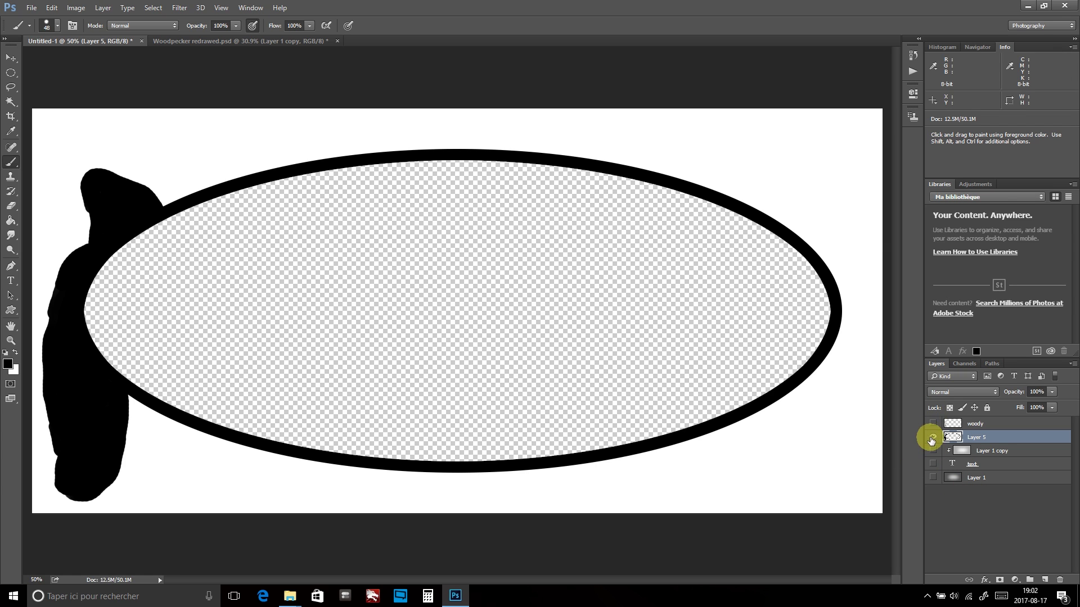
- Show the woodpecker, its shading layer, and the text and gradient layers again
{"action": "left_click", "coordinate": [933, 424]}
{"action": "left_click", "coordinate": [933, 451]}
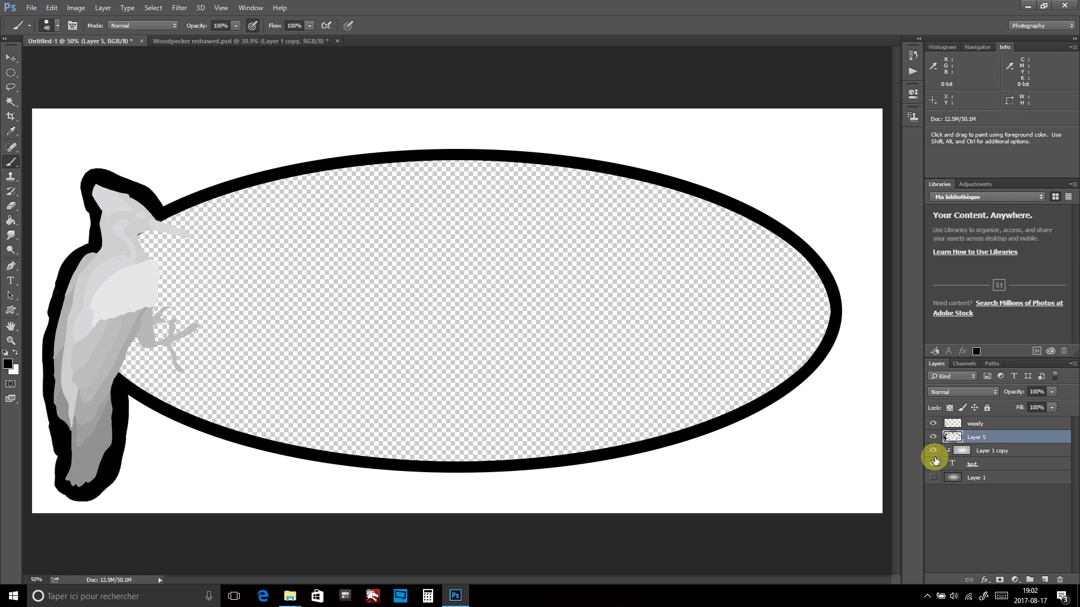
{"action": "left_click", "coordinate": [933, 477]}
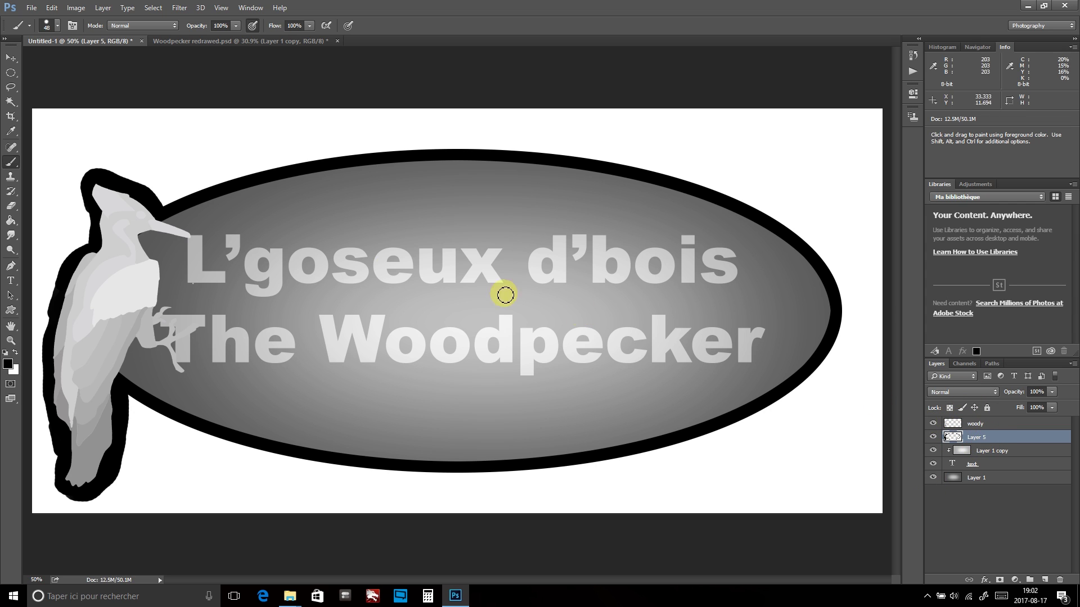
- Magic-wand select the white background, contract the selection, and invert it
{"action": "left_click", "coordinate": [11, 101]}
{"action": "left_click", "coordinate": [219, 139]}
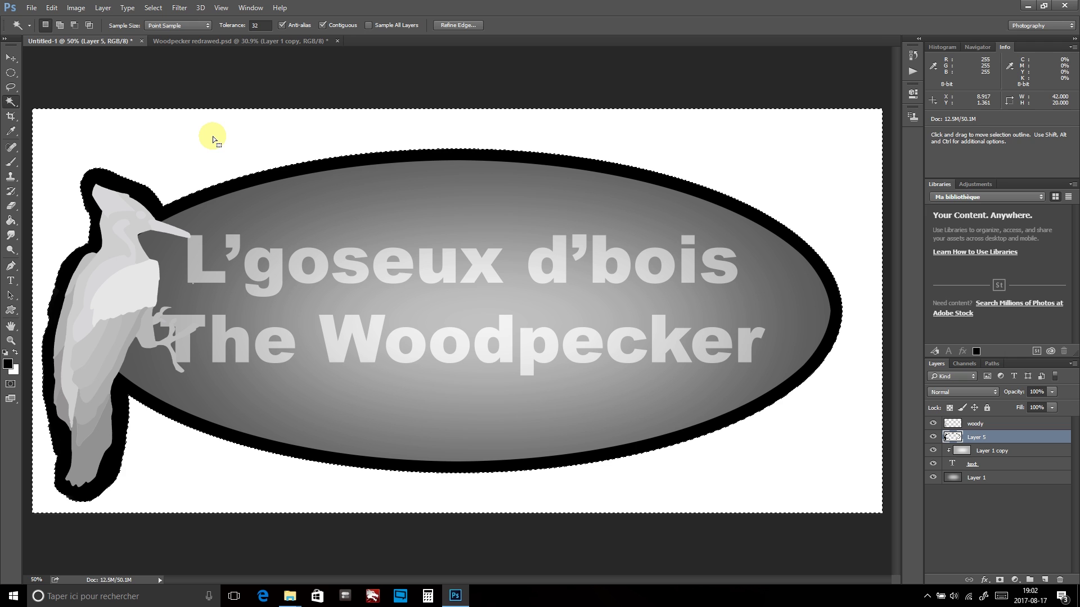
{"action": "left_click", "coordinate": [159, 9]}
{"action": "mouse_move", "coordinate": [194, 153]}
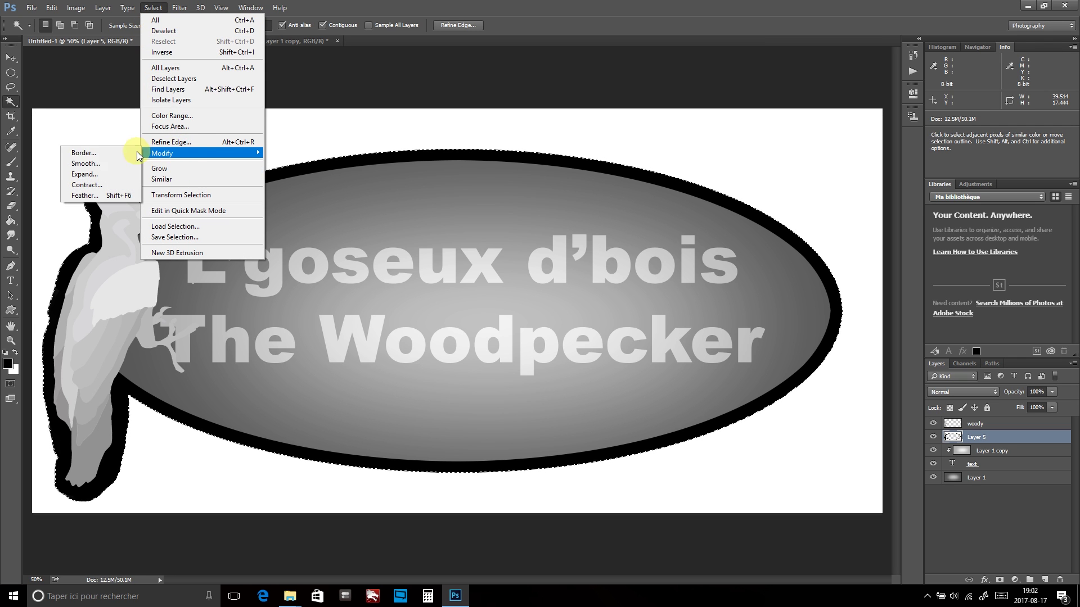
{"action": "left_click", "coordinate": [84, 185]}
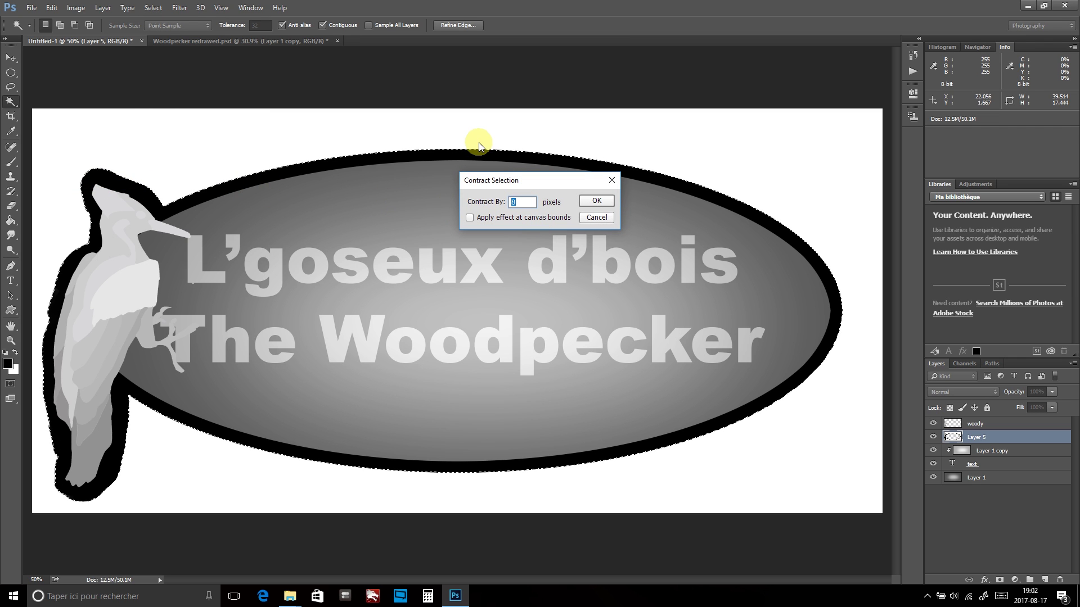
{"action": "key", "text": "Return"}
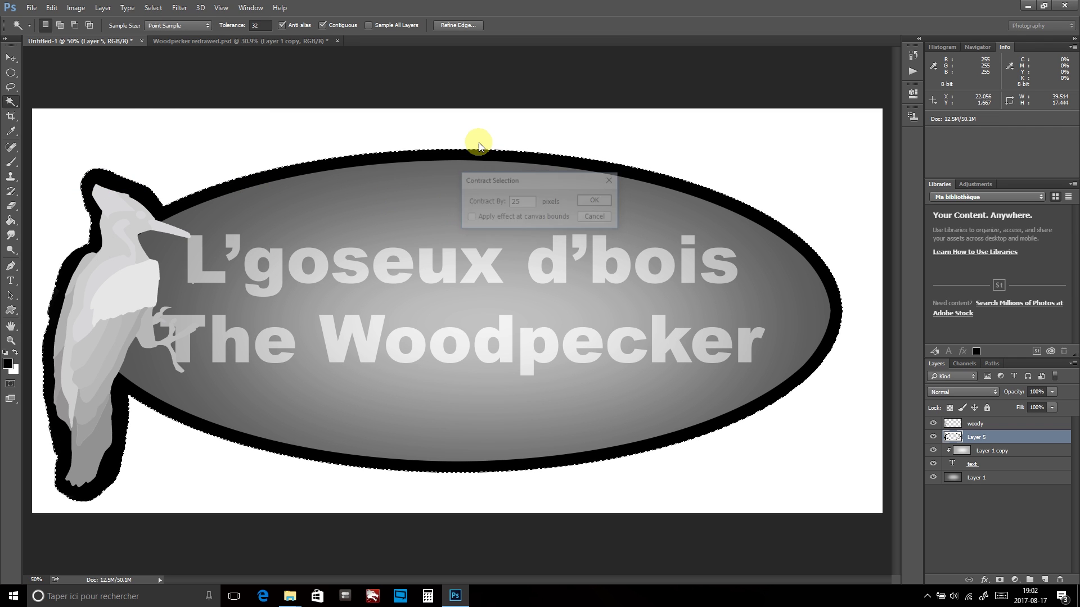
{"action": "key", "text": "ctrl+shift+i"}
- Create a new layer named 'small mask'
{"action": "left_click", "coordinate": [103, 8]}
{"action": "left_click", "coordinate": [260, 23]}
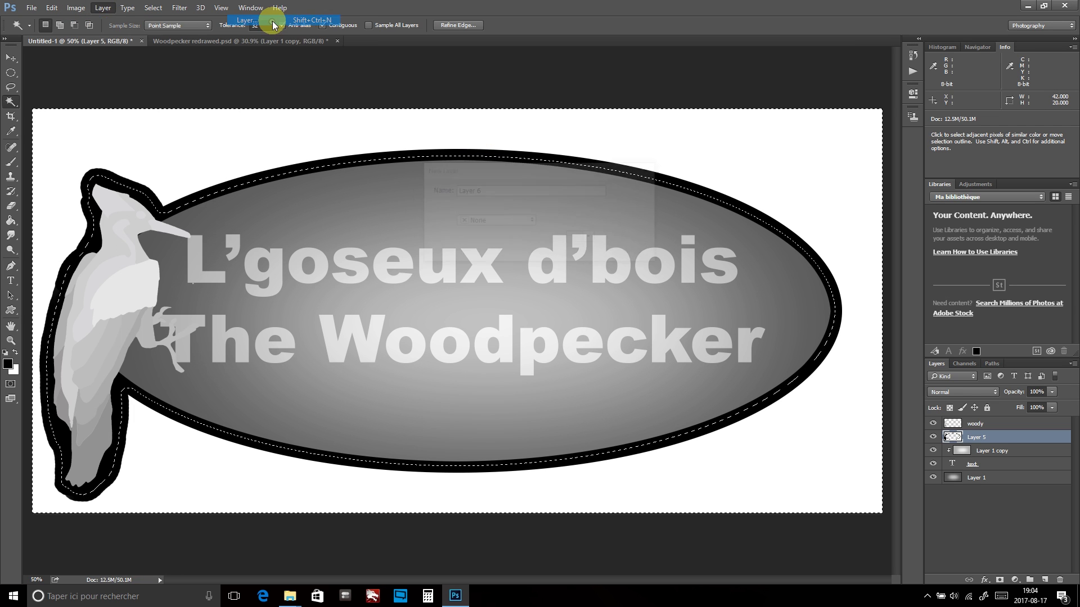
{"action": "type", "text": "small mask"}
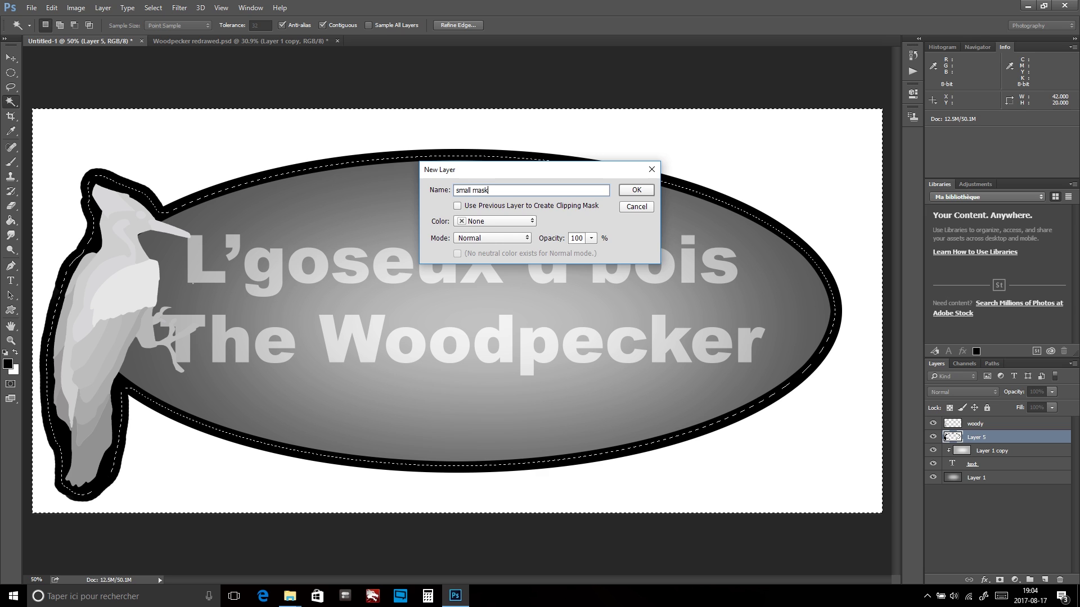
{"action": "key", "text": "Return"}
- Fill the outer outline ring with white, deselect, and hide the small mask layer
{"action": "left_click", "coordinate": [11, 221]}
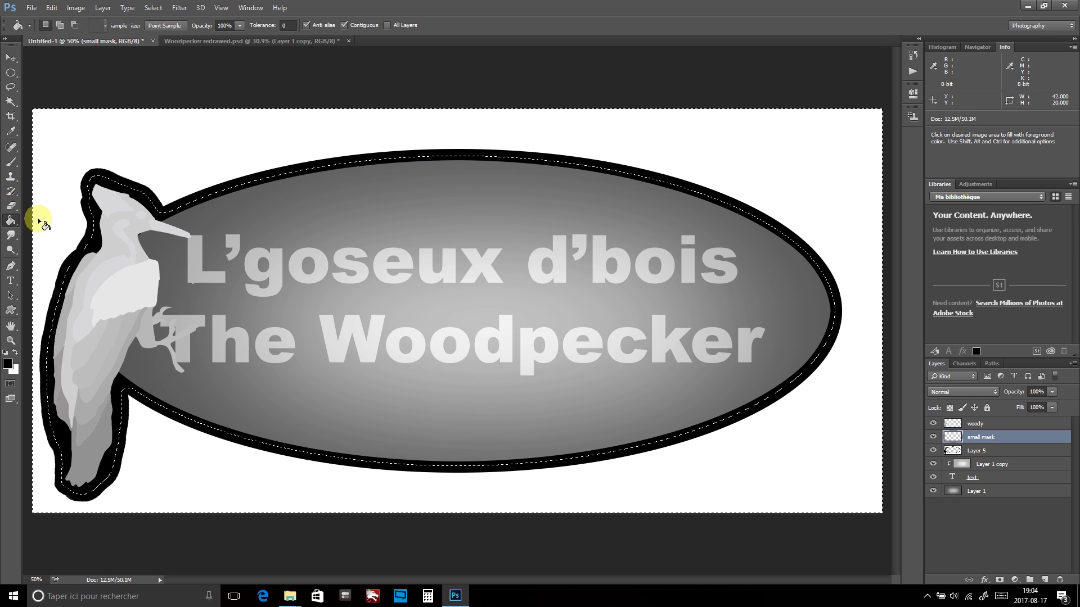
{"action": "left_click", "coordinate": [15, 352]}
{"action": "left_click", "coordinate": [211, 193]}
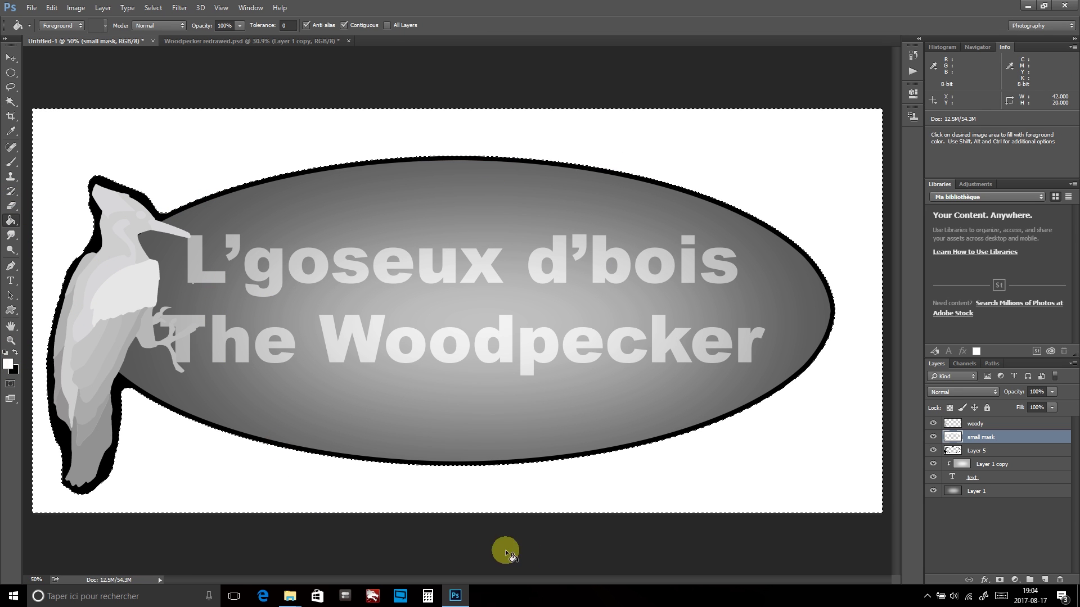
{"action": "key", "text": "ctrl+d"}
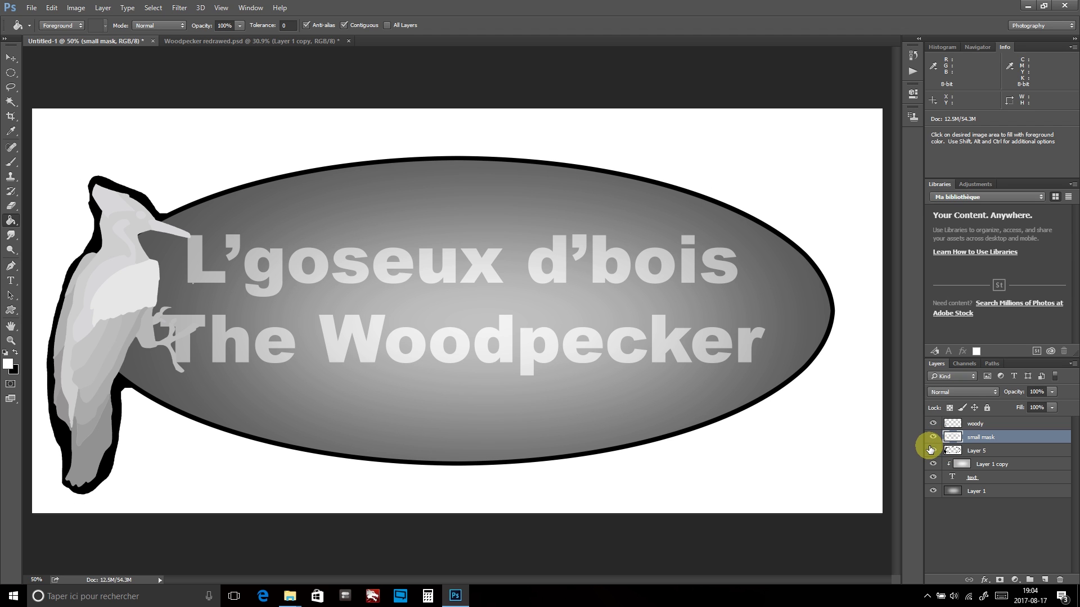
{"action": "left_click", "coordinate": [932, 437]}
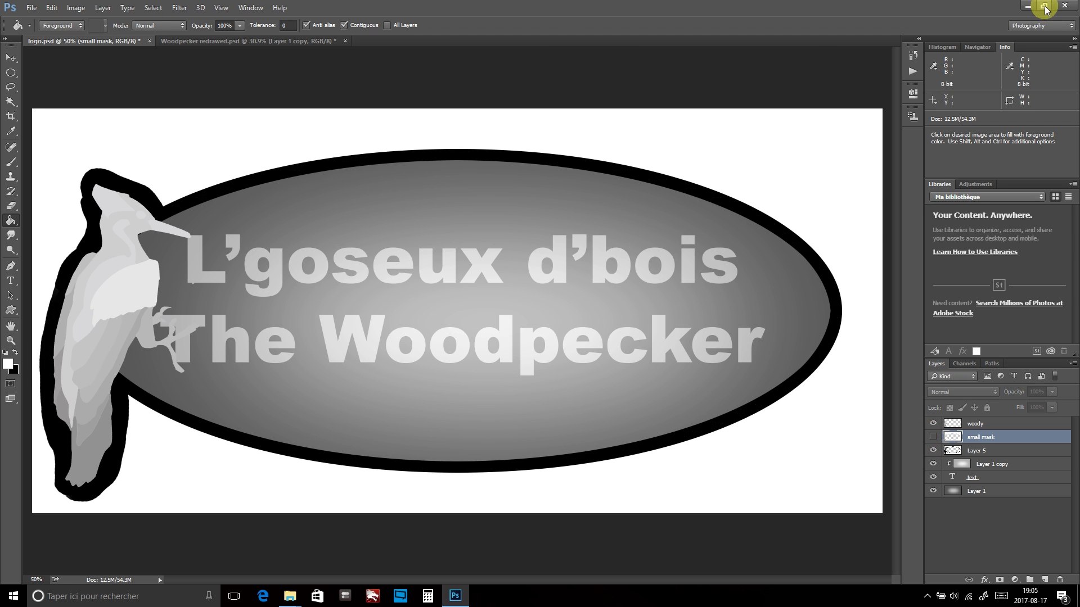
{"action": "left_click", "coordinate": [1043, 6]}
- Open the CNC Stuff desktop folder, move it right, and launch dmap2gcode-011
{"action": "double_click", "coordinate": [951, 202]}
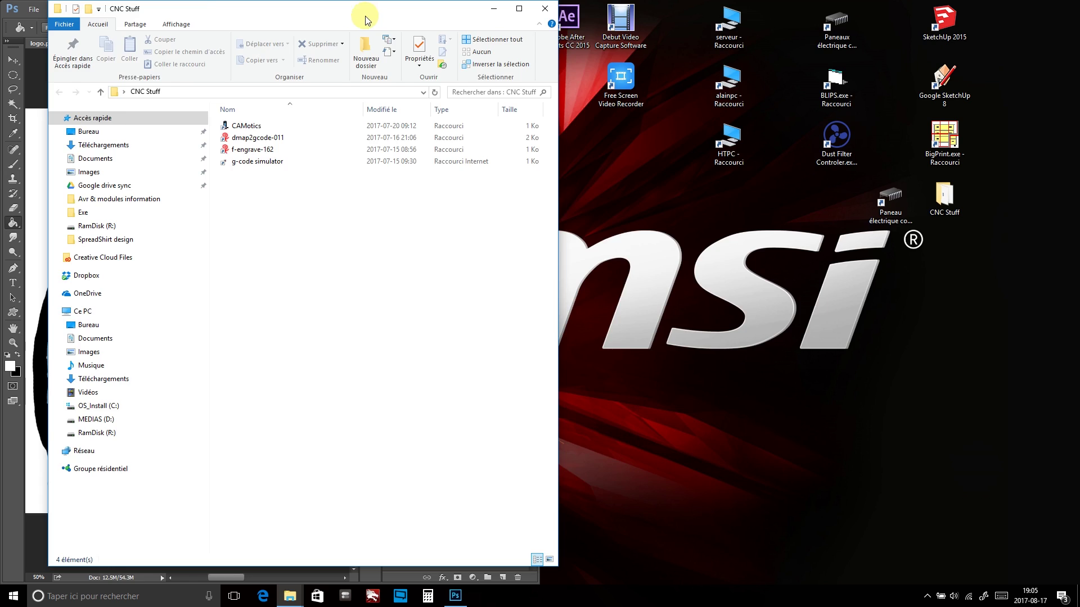
{"action": "left_click_drag", "start_coordinate": [351, 15], "coordinate": [700, 41]}
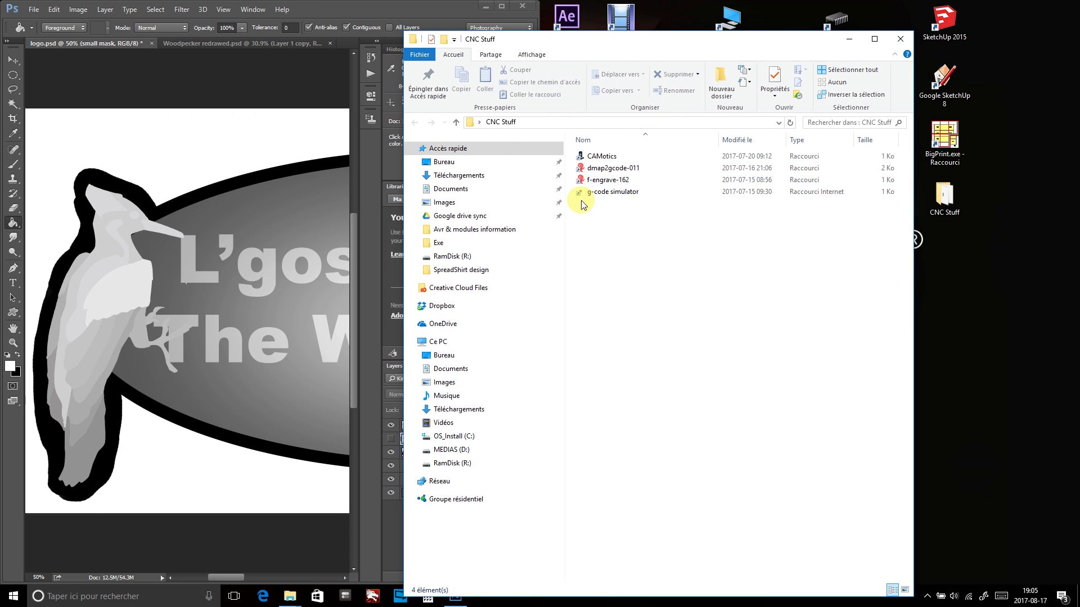
{"action": "double_click", "coordinate": [610, 170]}
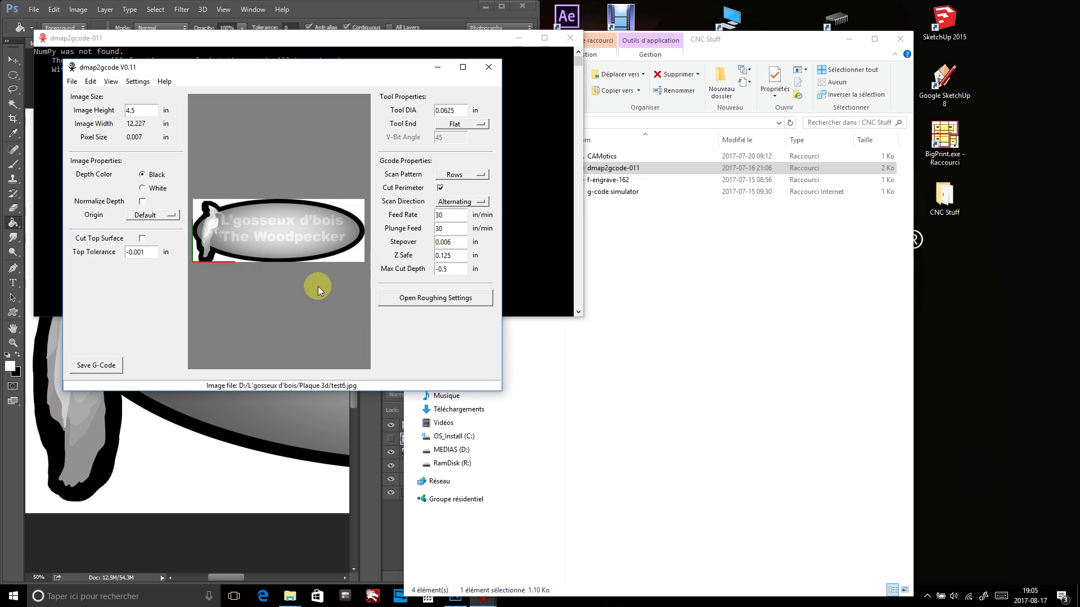
- Load logo.jpg as the depth map and maximize the dmap2gcode window
{"action": "left_click", "coordinate": [72, 82]}
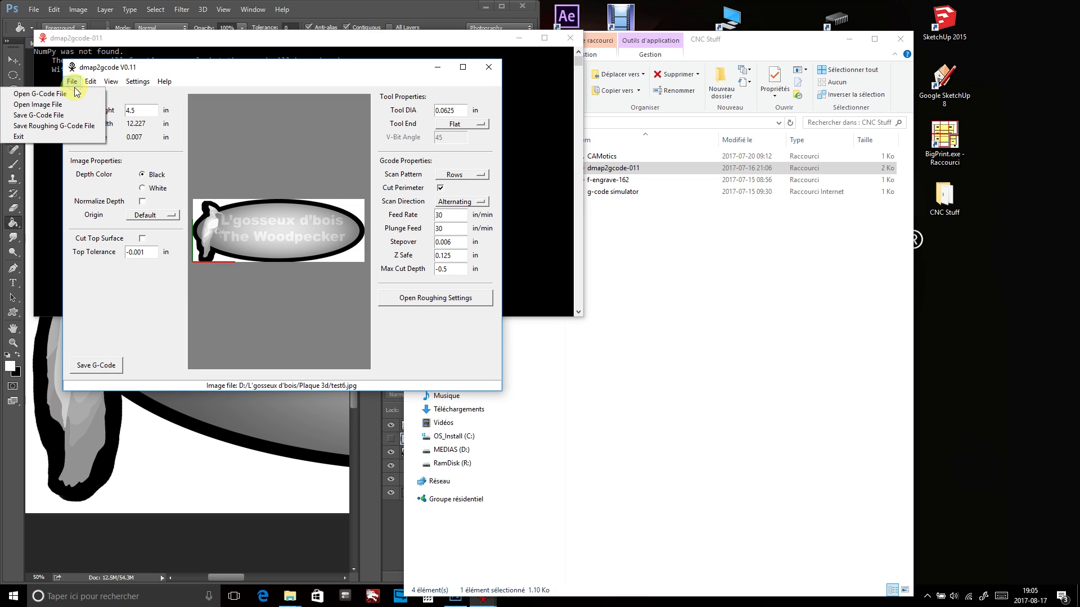
{"action": "left_click", "coordinate": [61, 105]}
{"action": "double_click", "coordinate": [321, 213]}
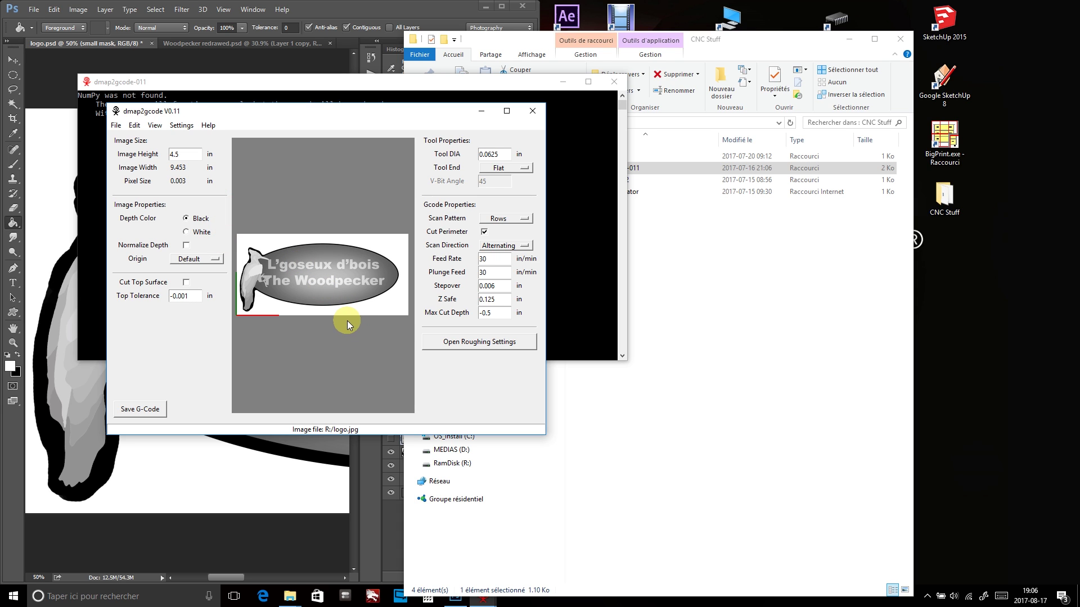
{"action": "left_click", "coordinate": [507, 112]}
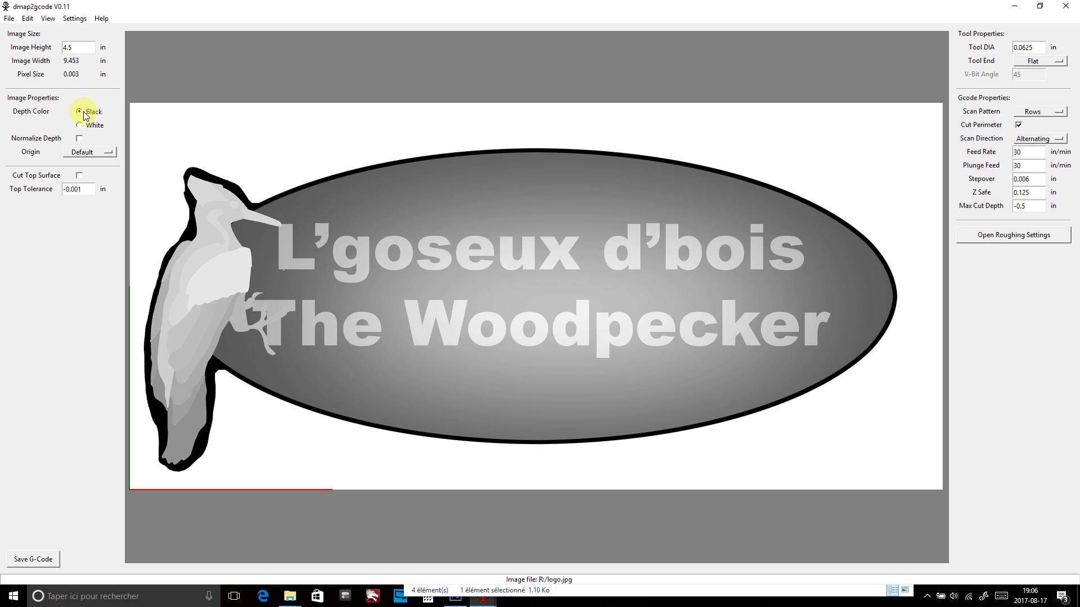
- Keep Default origin, flat tool end, row scanning and Alternating direction; adjust the top-surface cut and maximum depth
{"action": "left_click", "coordinate": [97, 153]}
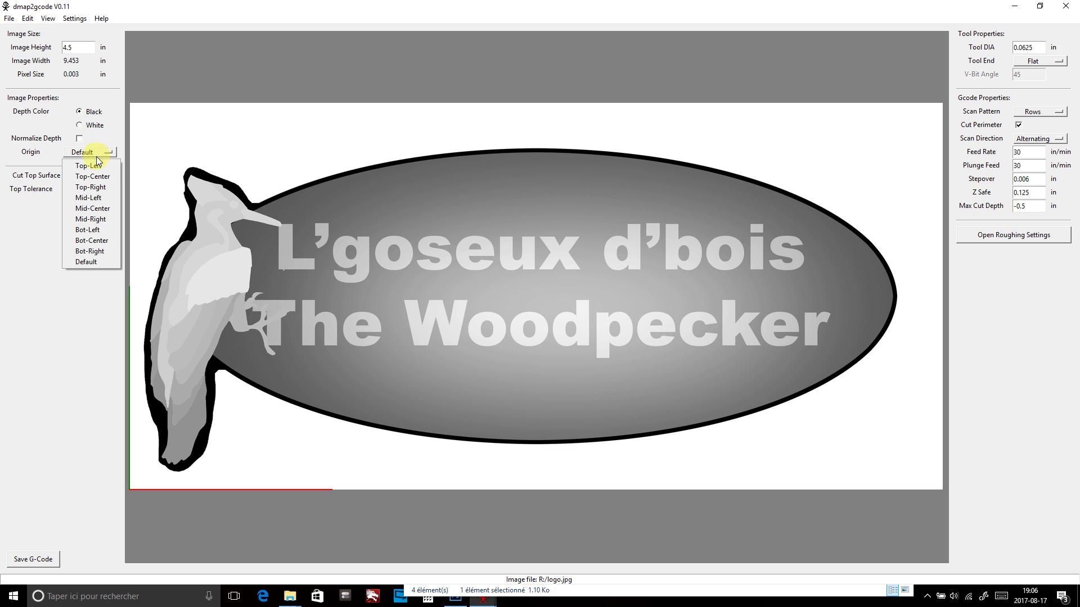
{"action": "left_click", "coordinate": [36, 156]}
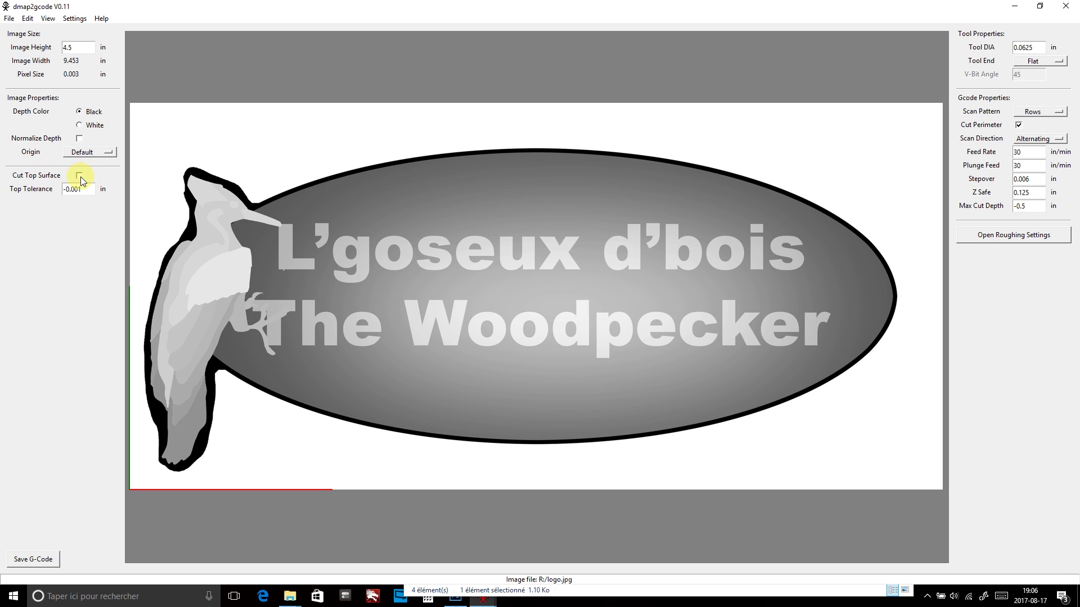
{"action": "left_click", "coordinate": [80, 175]}
{"action": "left_click", "coordinate": [1036, 62]}
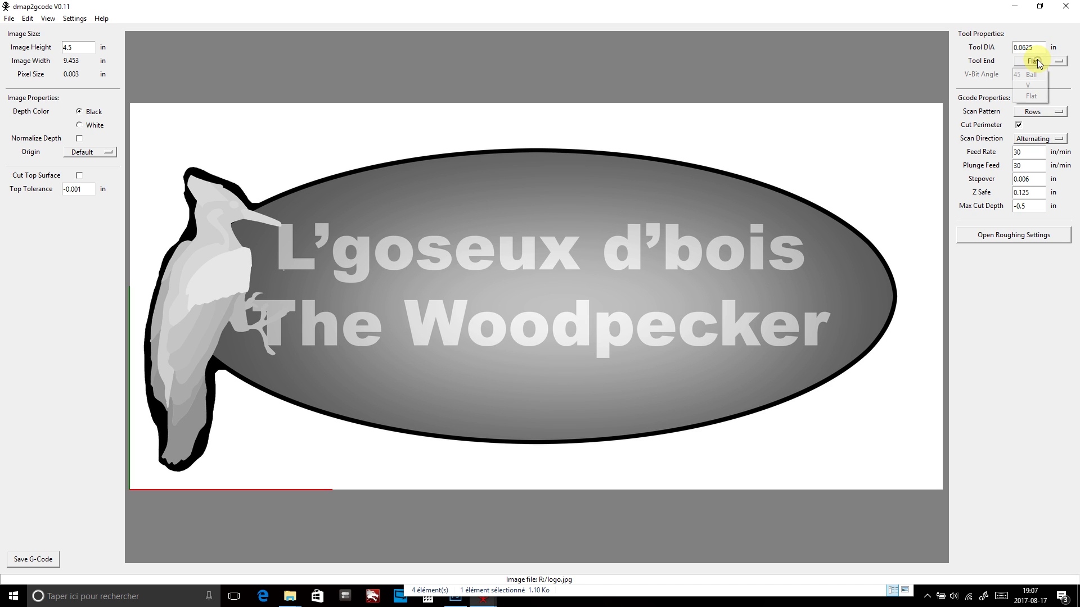
{"action": "left_click", "coordinate": [1048, 42]}
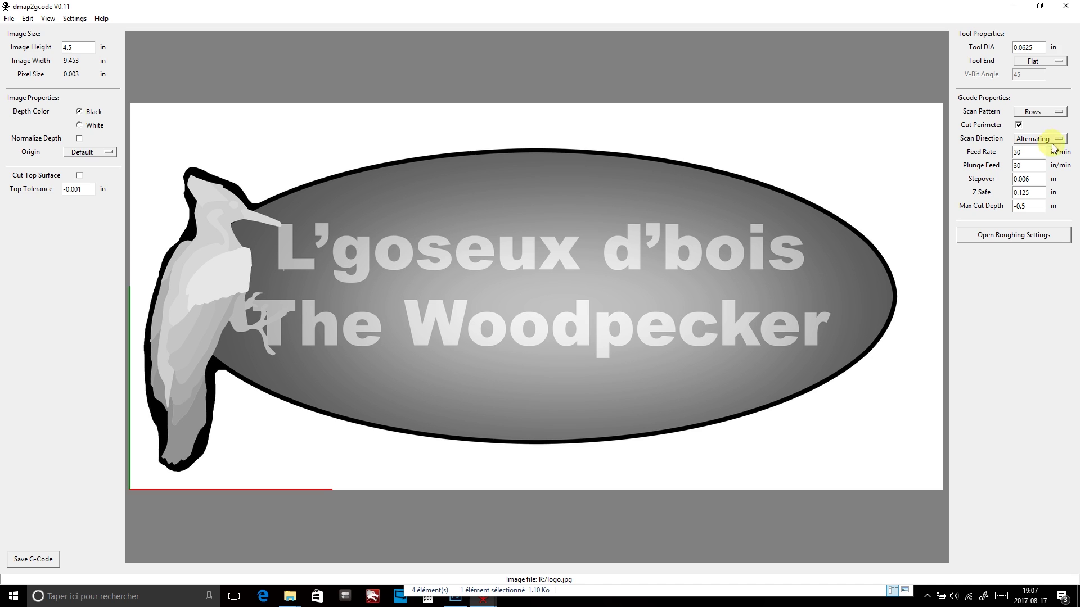
{"action": "left_click", "coordinate": [1035, 115]}
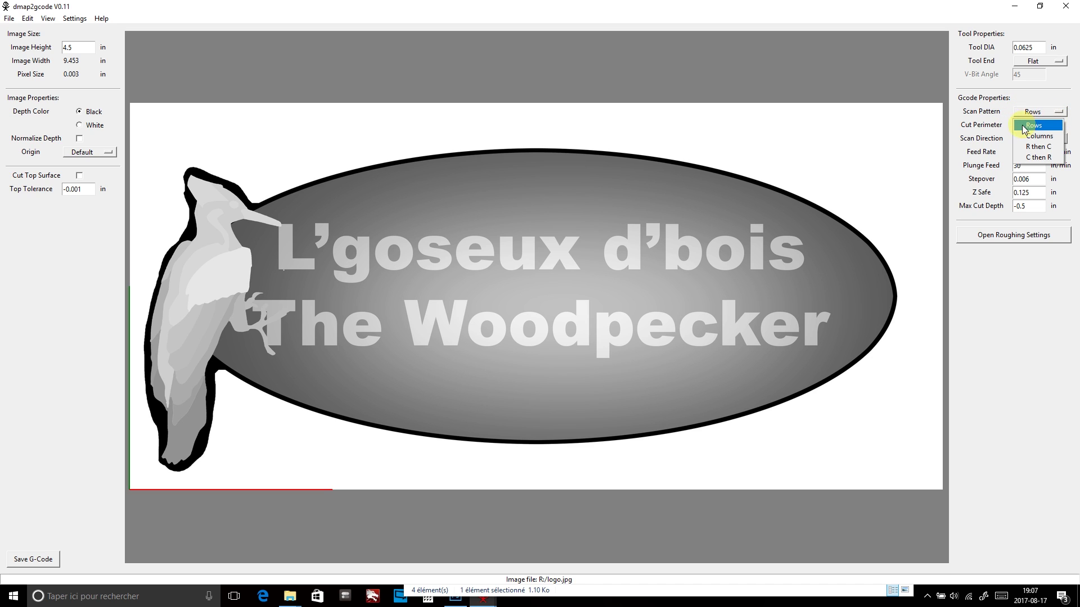
{"action": "left_click", "coordinate": [1044, 103]}
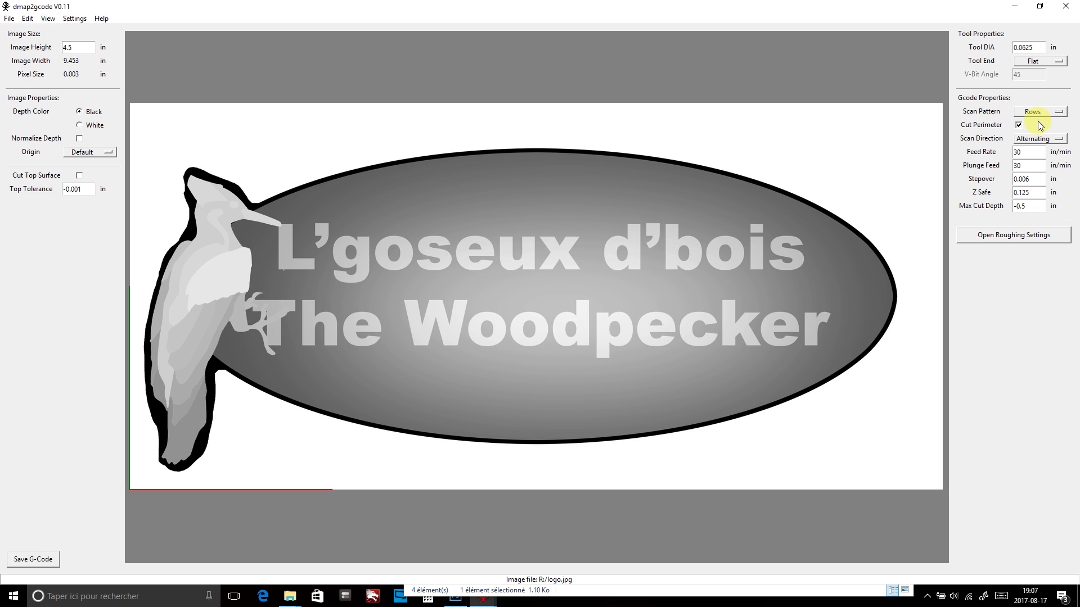
{"action": "left_click", "coordinate": [1041, 141]}
{"action": "left_click", "coordinate": [1015, 206]}
- Make the cut depth negative and save the finishing G-code as logo.gcode
{"action": "type", "text": "-"}
{"action": "left_click", "coordinate": [40, 560]}
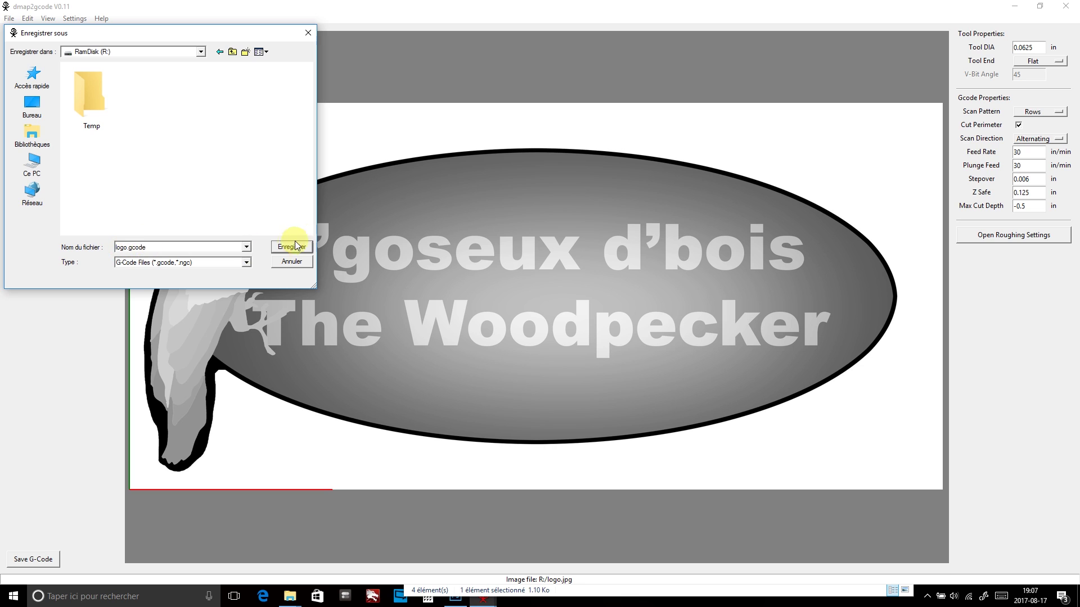
{"action": "left_click", "coordinate": [292, 246]}
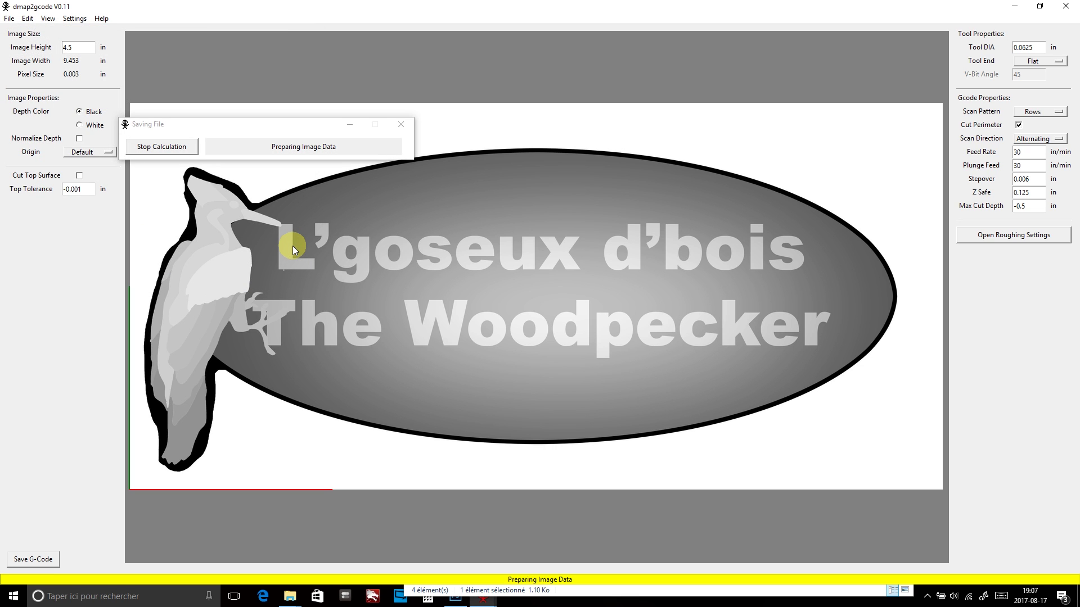
- Launch a second dmap2gcode window from the CNC Stuff folder
{"action": "left_click", "coordinate": [655, 590]}
{"action": "double_click", "coordinate": [608, 176]}
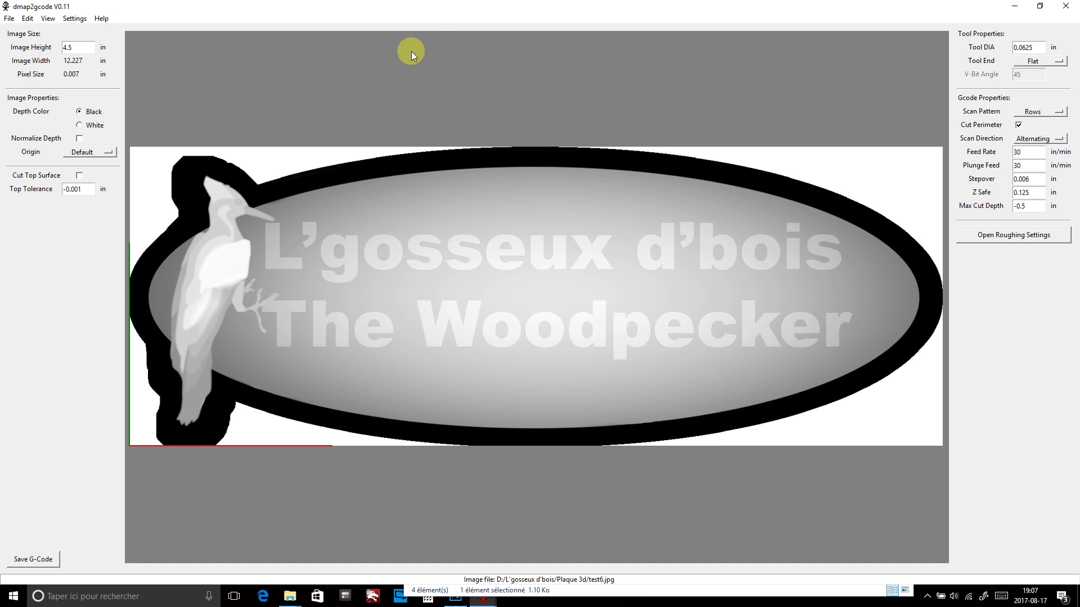
{"action": "left_click", "coordinate": [9, 18]}
- Load logo rough.jpg and confirm the roughing settings keep a flat 0.25 in tool
{"action": "left_click", "coordinate": [25, 41]}
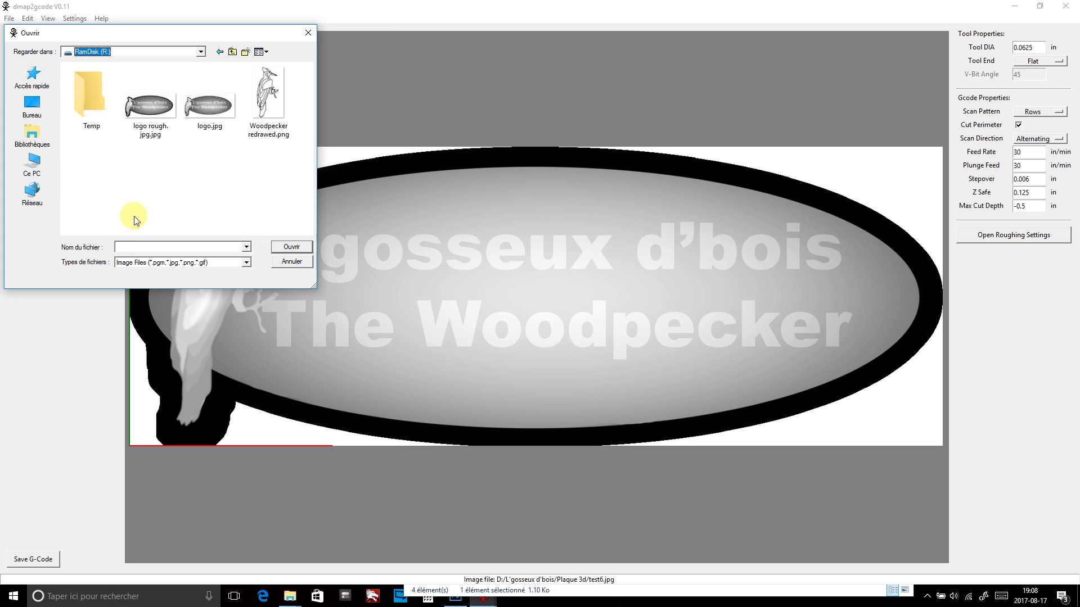
{"action": "double_click", "coordinate": [148, 109]}
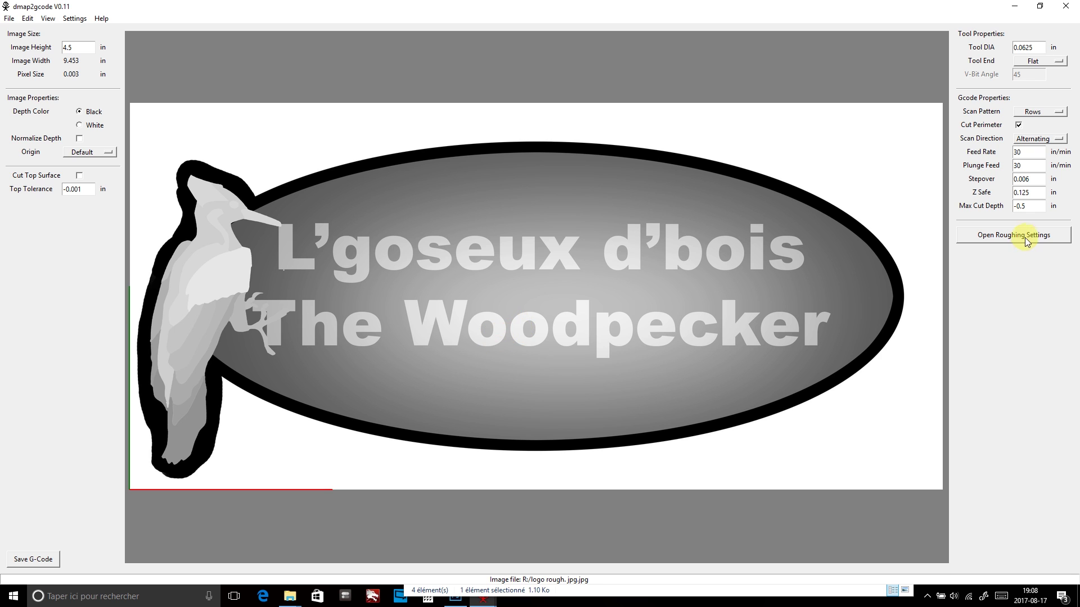
{"action": "left_click", "coordinate": [1028, 237]}
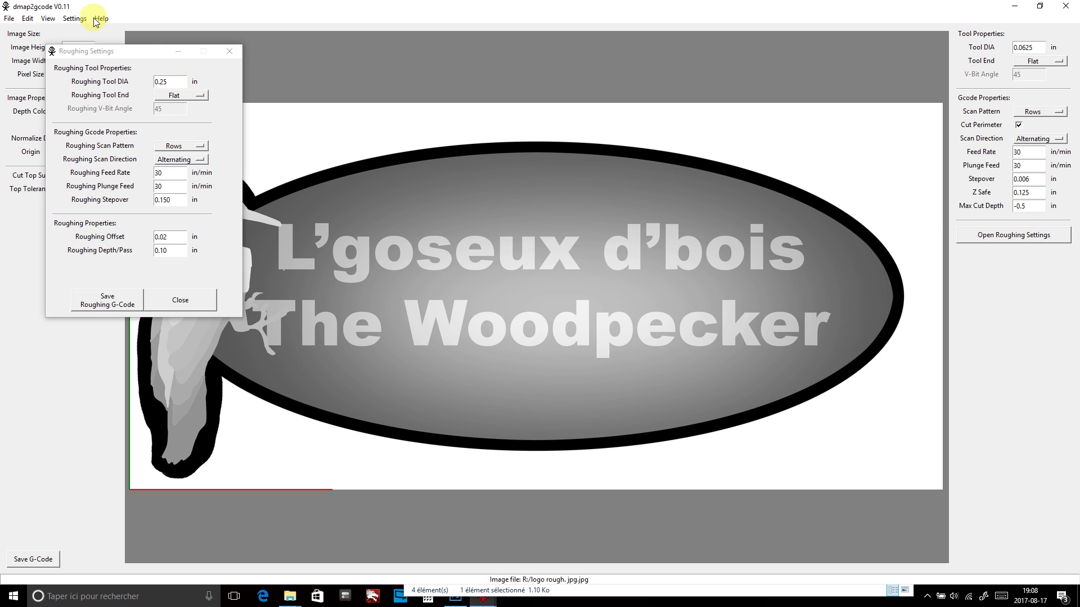
{"action": "mouse_move", "coordinate": [107, 53]}
{"action": "left_mouse_down"}
{"action": "mouse_move", "coordinate": [630, 190]}
{"action": "mouse_move", "coordinate": [620, 178]}
{"action": "left_mouse_up"}
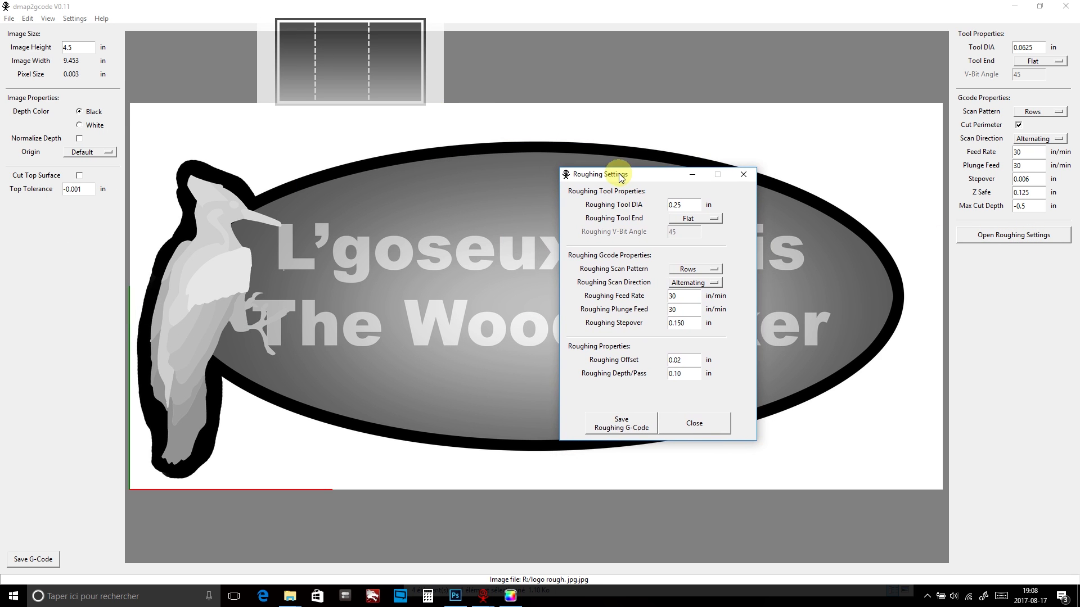
{"action": "left_click", "coordinate": [693, 217]}
{"action": "left_click", "coordinate": [720, 220]}
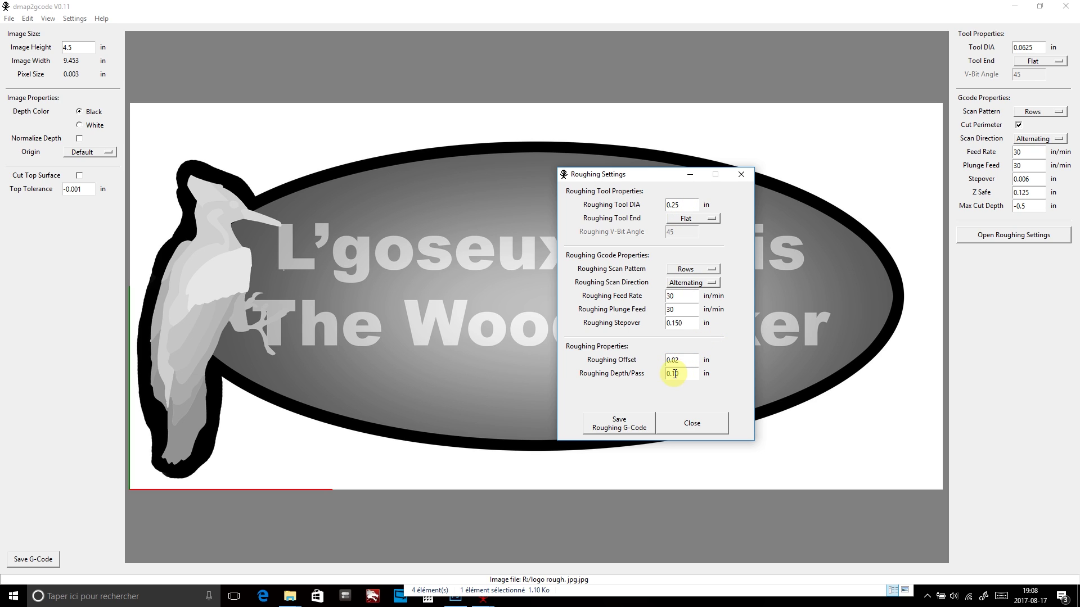
- Save the roughing G-code to the RamDisk (R:) and launch CAMotics
{"action": "left_click", "coordinate": [629, 426]}
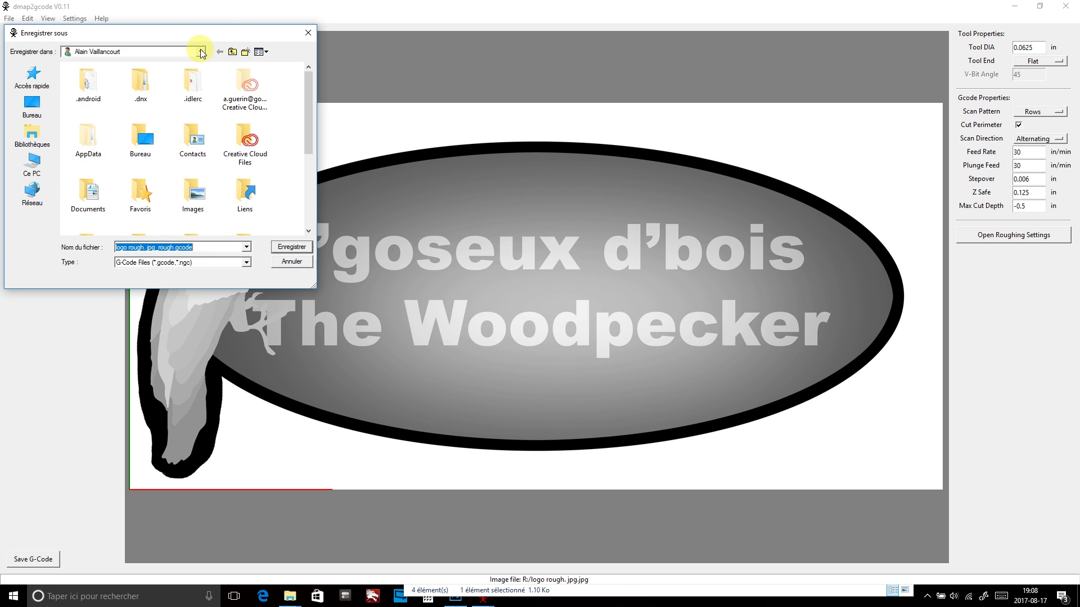
{"action": "left_click", "coordinate": [138, 51]}
{"action": "left_click", "coordinate": [135, 239]}
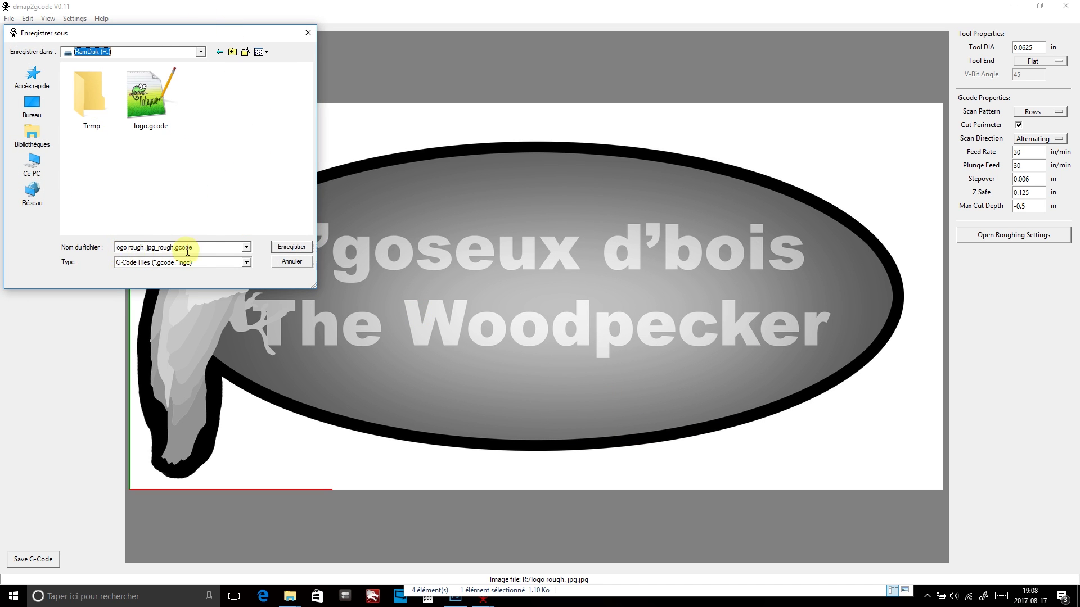
{"action": "left_click", "coordinate": [288, 250]}
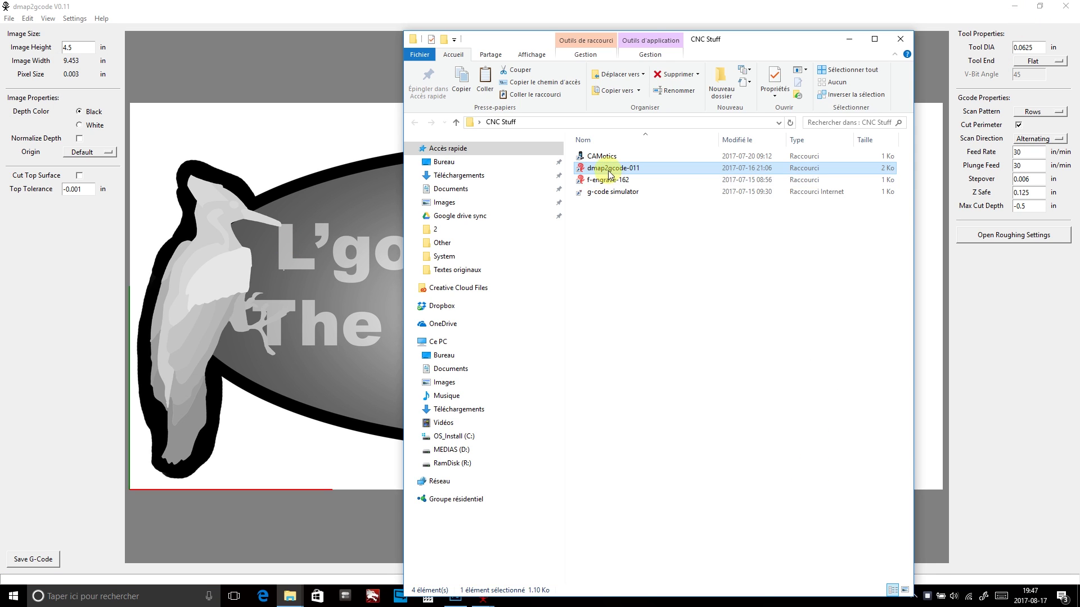
{"action": "double_click", "coordinate": [608, 158]}
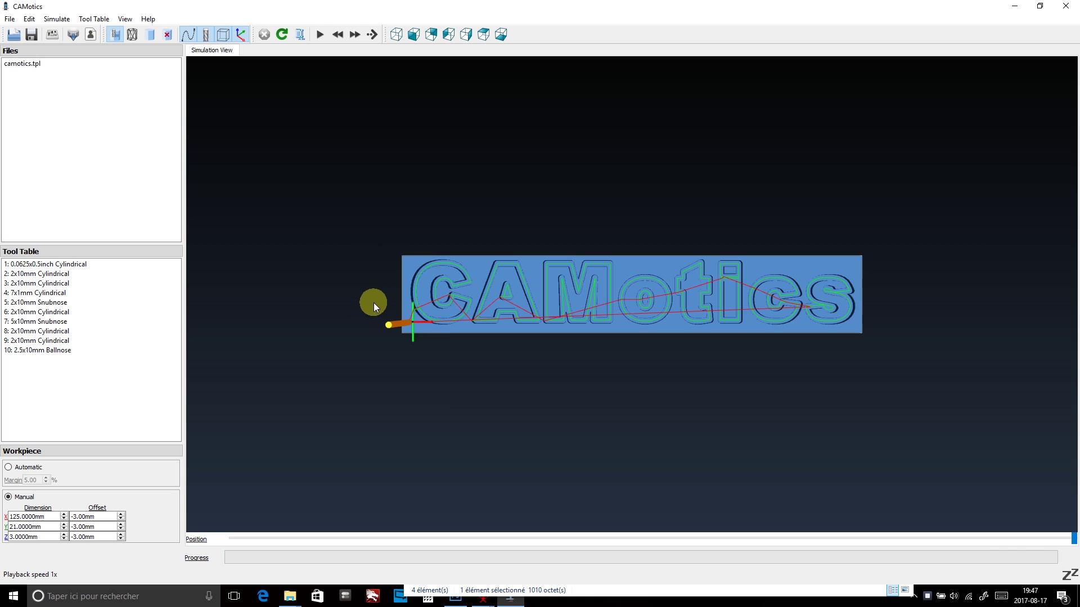
- Open logo rough.jpg_rough.gcode in CAMotics as a new imperial project
{"action": "left_click", "coordinate": [15, 35]}
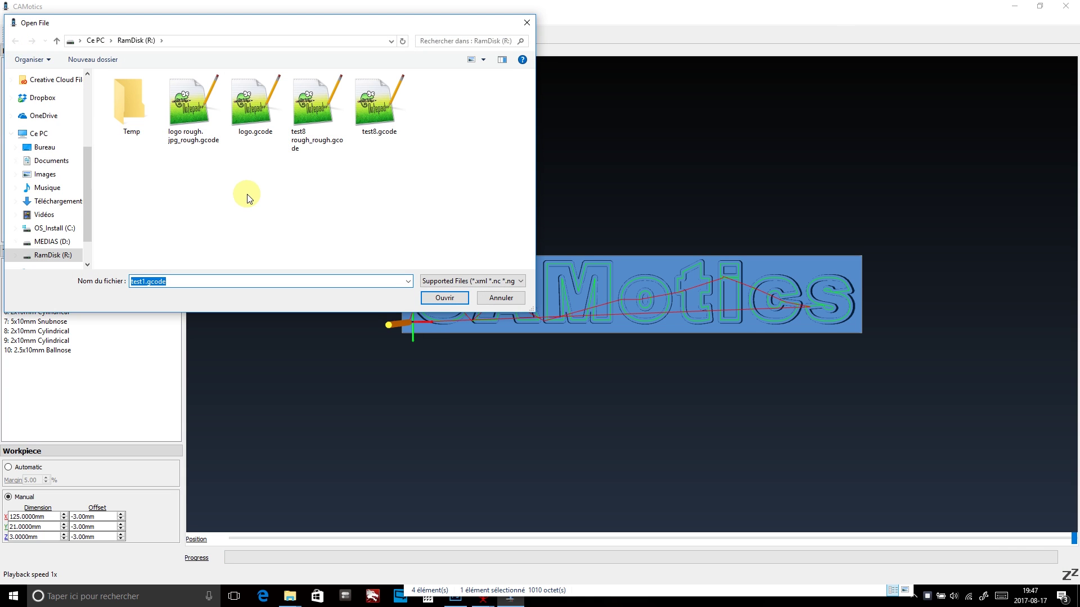
{"action": "left_click", "coordinate": [190, 107]}
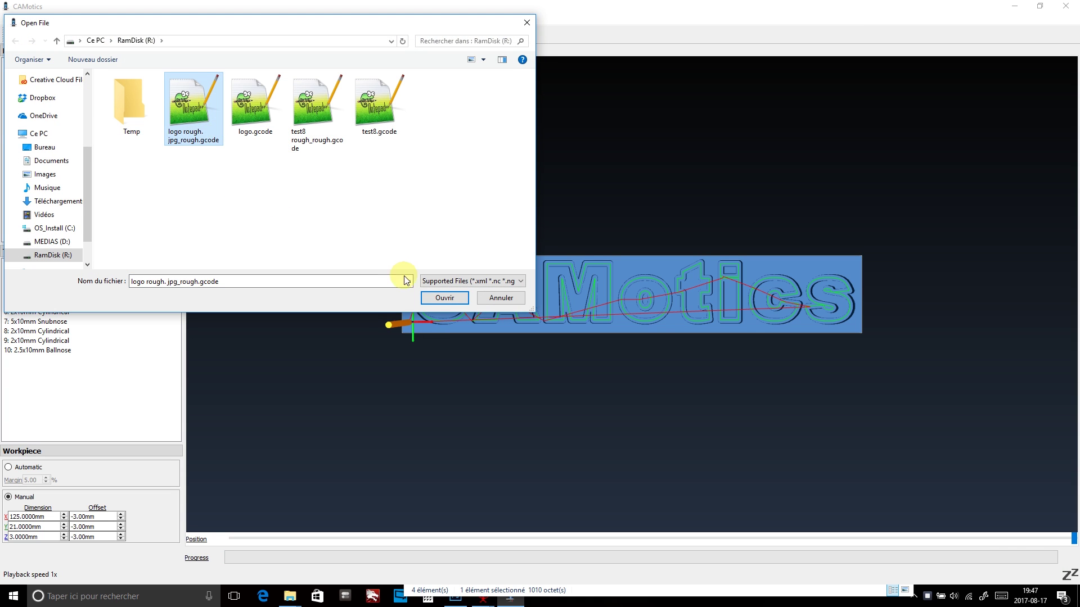
{"action": "left_click", "coordinate": [456, 302]}
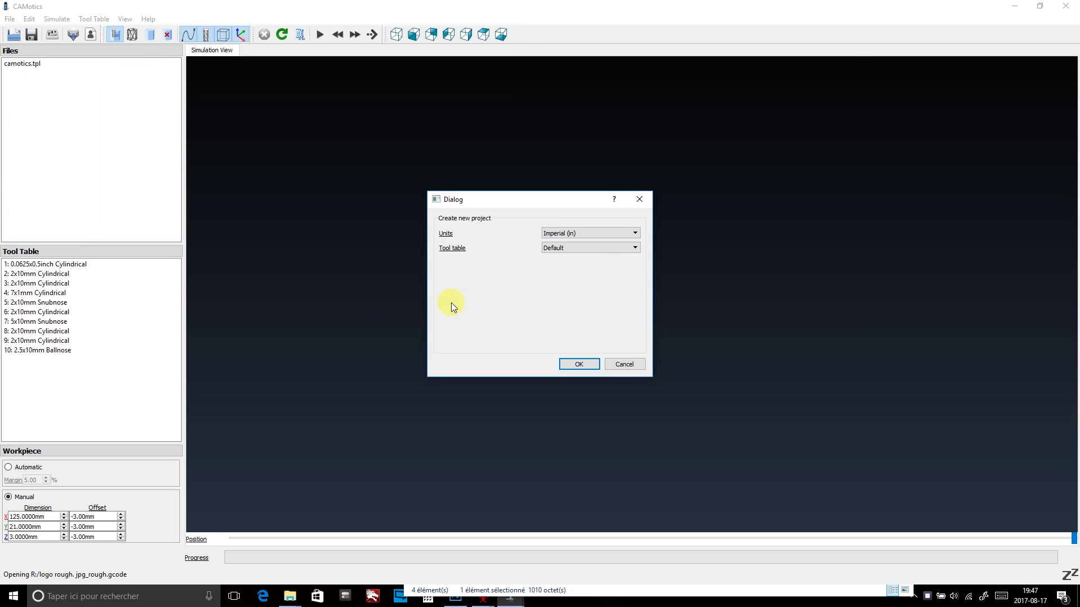
{"action": "left_click", "coordinate": [579, 364]}
- Run the roughing simulation to the end with the toolpath hidden, showing the carved plaque
{"action": "left_click", "coordinate": [355, 35]}
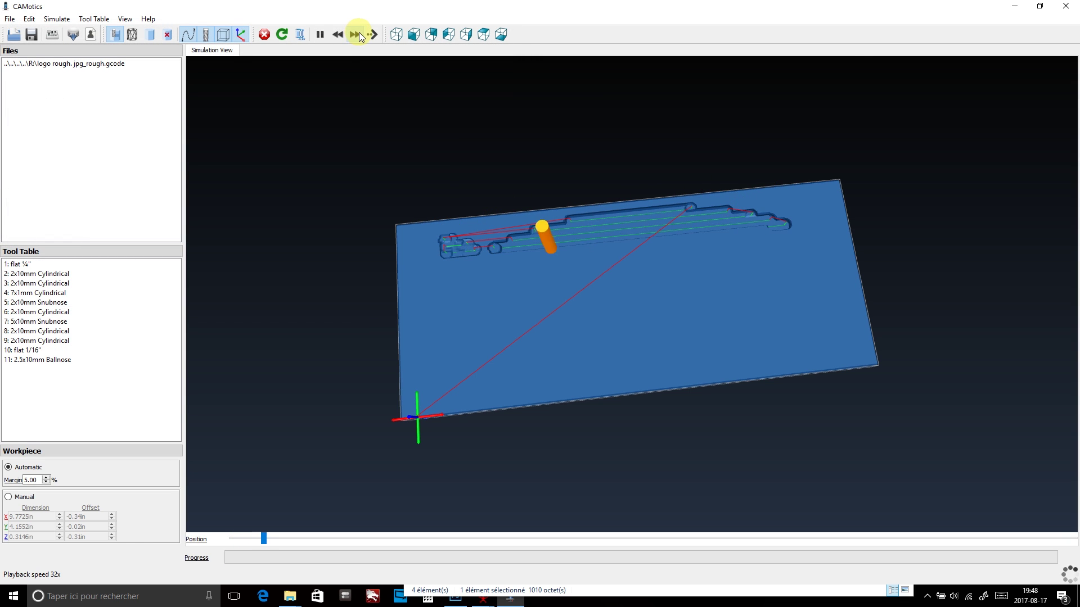
{"action": "mouse_move", "coordinate": [610, 319]}
{"action": "left_mouse_down"}
{"action": "mouse_move", "coordinate": [734, 333]}
{"action": "mouse_move", "coordinate": [557, 335]}
{"action": "mouse_move", "coordinate": [689, 367]}
{"action": "left_mouse_up"}
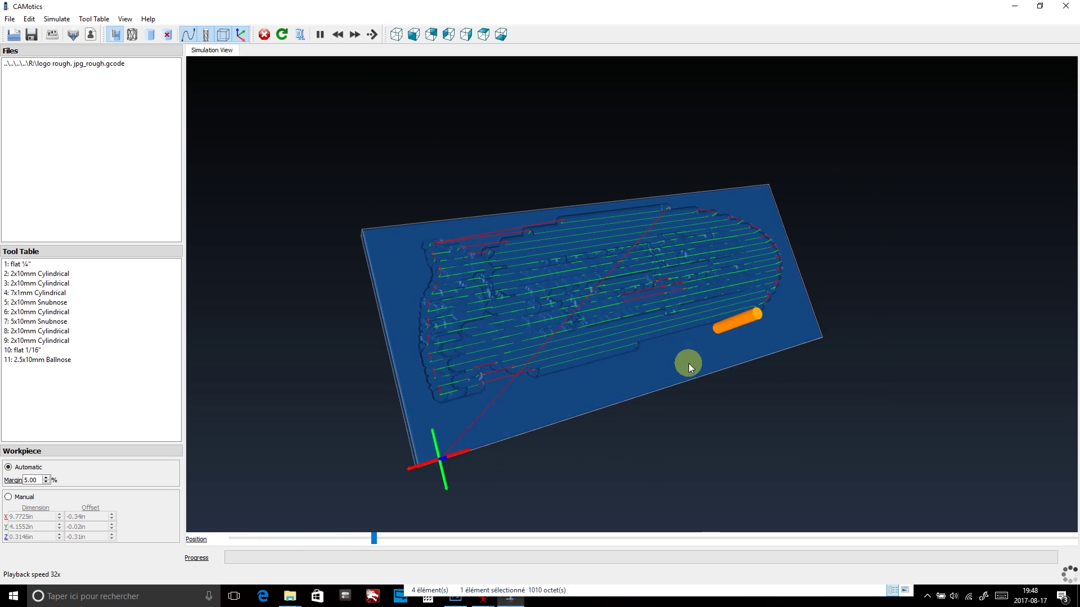
{"action": "left_click", "coordinate": [355, 34]}
{"action": "left_click", "coordinate": [188, 34]}
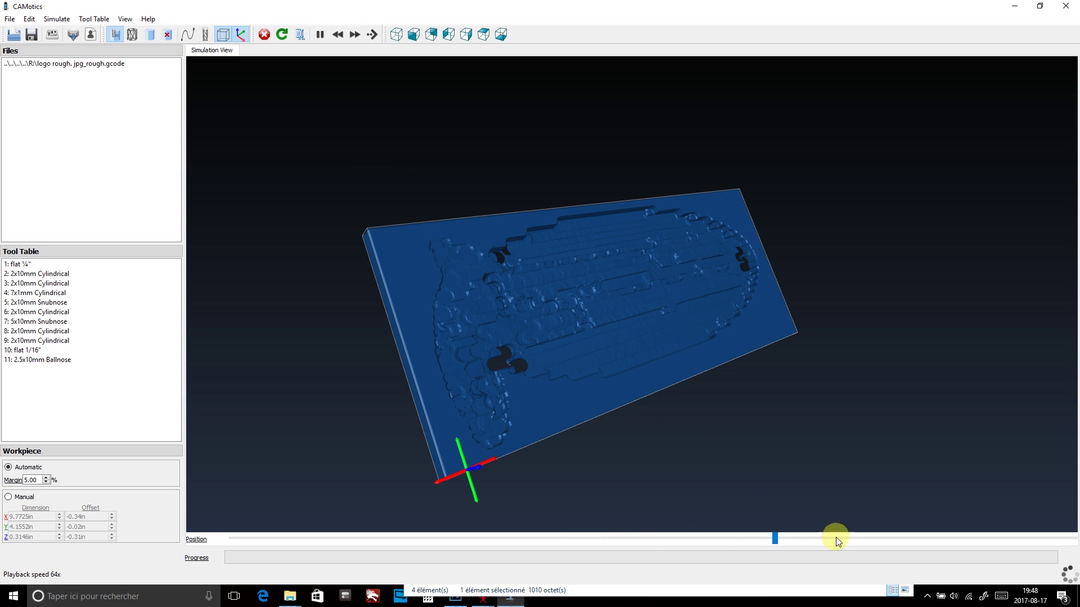
{"action": "mouse_move", "coordinate": [836, 541]}
{"action": "left_mouse_down"}
{"action": "mouse_move", "coordinate": [789, 540]}
{"action": "mouse_move", "coordinate": [1075, 550]}
{"action": "left_mouse_up"}
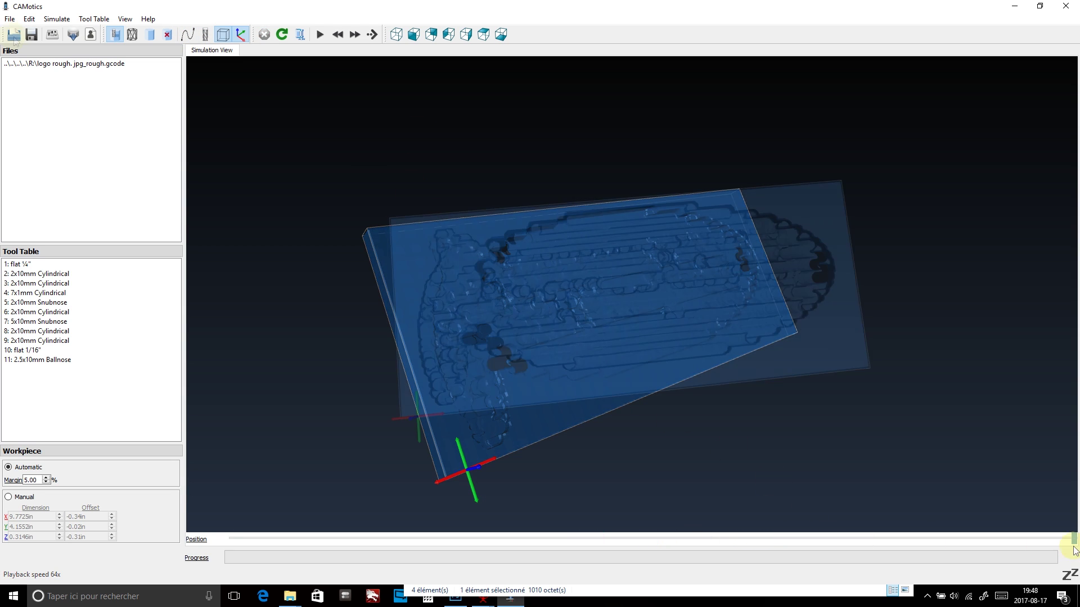
{"action": "left_click", "coordinate": [14, 35]}
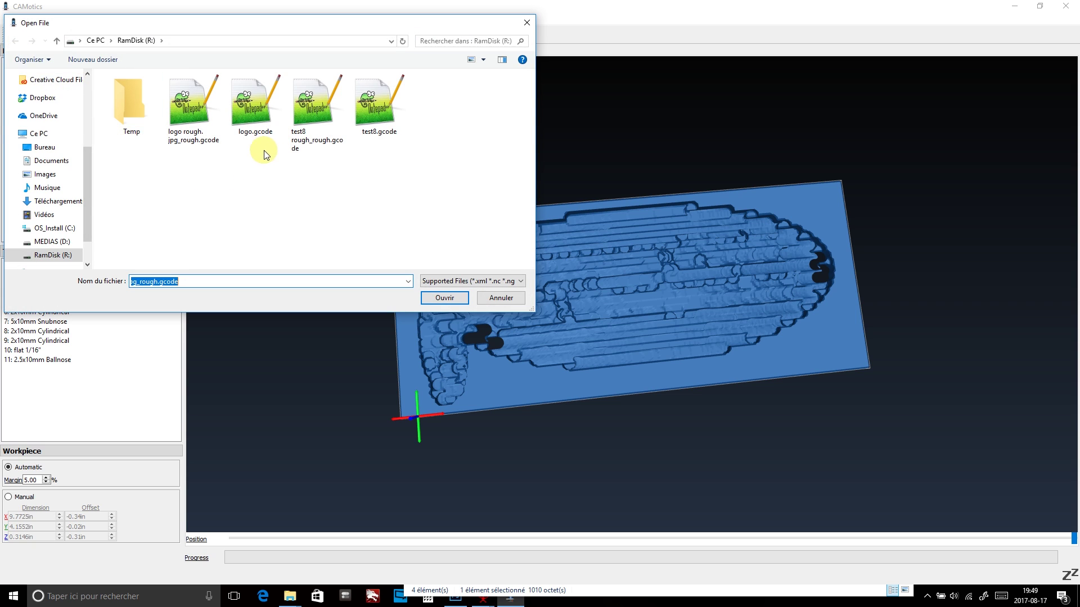
- Open logo.gcode in CAMotics, accept the project settings, and turn the plaque to face the logo
{"action": "double_click", "coordinate": [252, 107]}
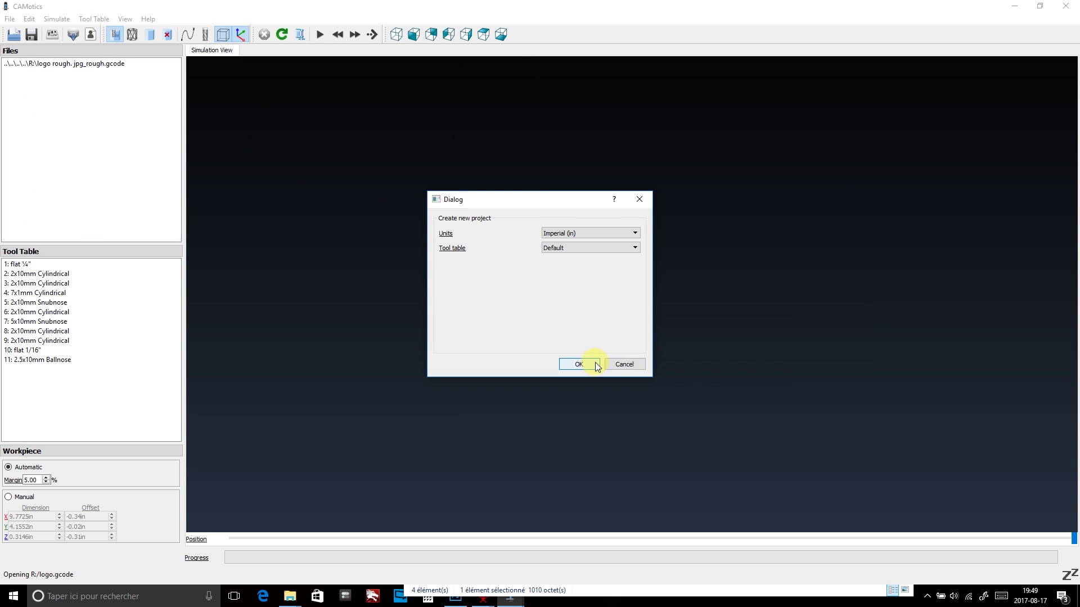
{"action": "left_click", "coordinate": [596, 365]}
{"action": "mouse_move", "coordinate": [488, 217]}
{"action": "left_mouse_down"}
{"action": "mouse_move", "coordinate": [513, 323]}
{"action": "mouse_move", "coordinate": [562, 335]}
{"action": "mouse_move", "coordinate": [380, 176]}
{"action": "mouse_move", "coordinate": [362, 200]}
{"action": "mouse_move", "coordinate": [265, 200]}
{"action": "left_mouse_up"}
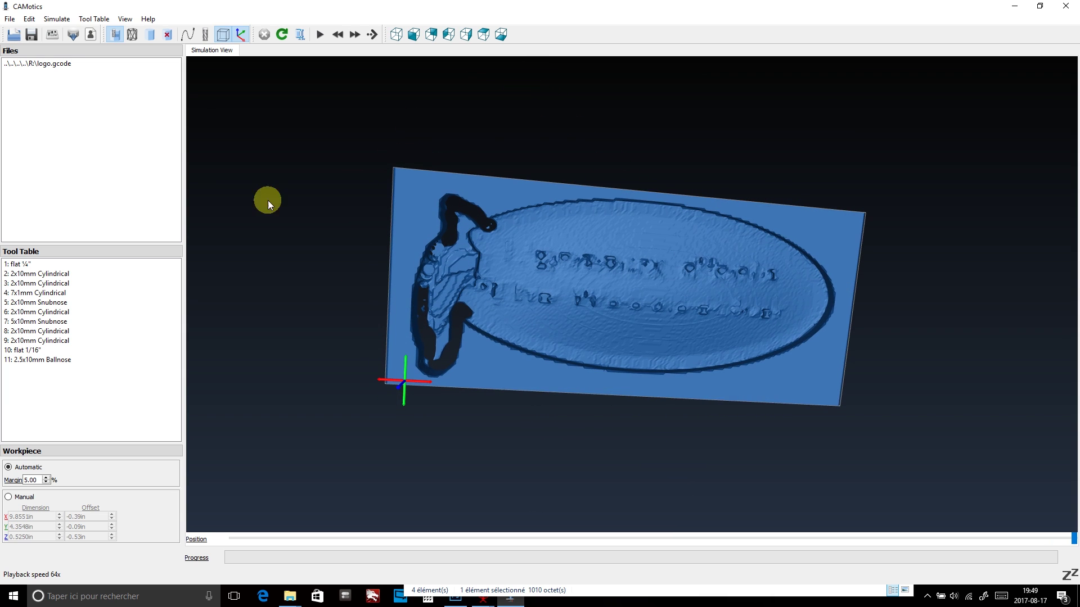
- Import the tools 0625.json tool table from the examples folder and view the plaque nearly face-on
{"action": "left_click", "coordinate": [93, 19]}
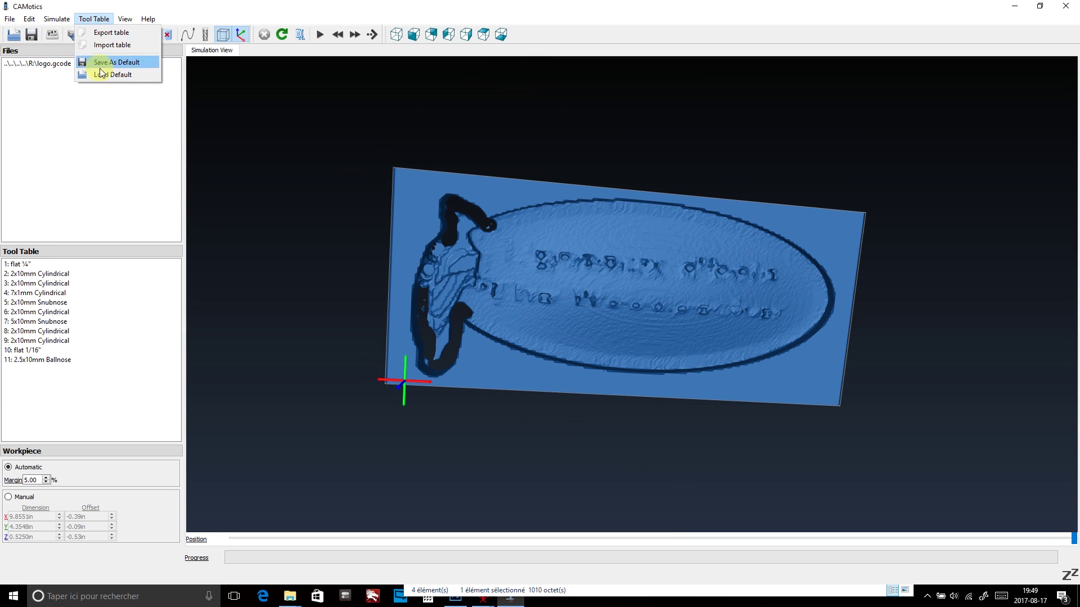
{"action": "left_click", "coordinate": [114, 45]}
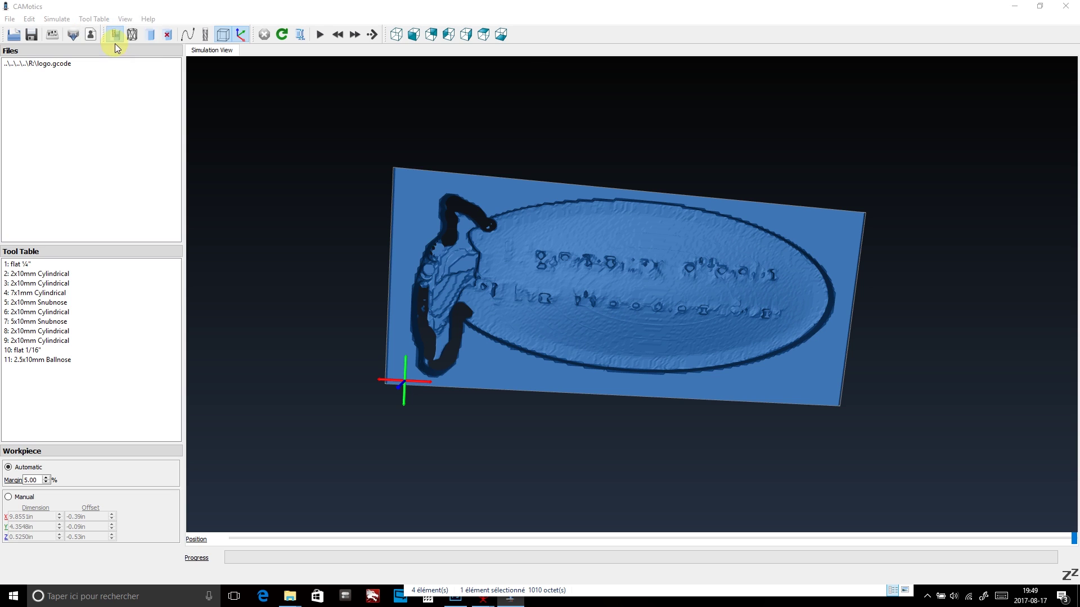
{"action": "left_click_drag", "start_coordinate": [527, 131], "coordinate": [528, 228]}
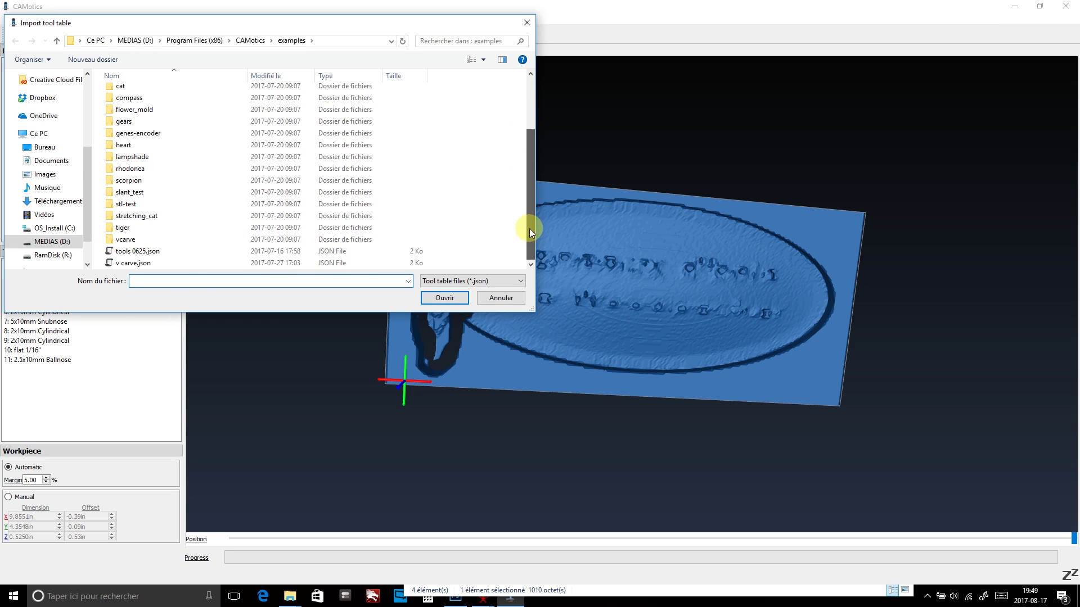
{"action": "left_click", "coordinate": [138, 253]}
{"action": "double_click", "coordinate": [137, 252]}
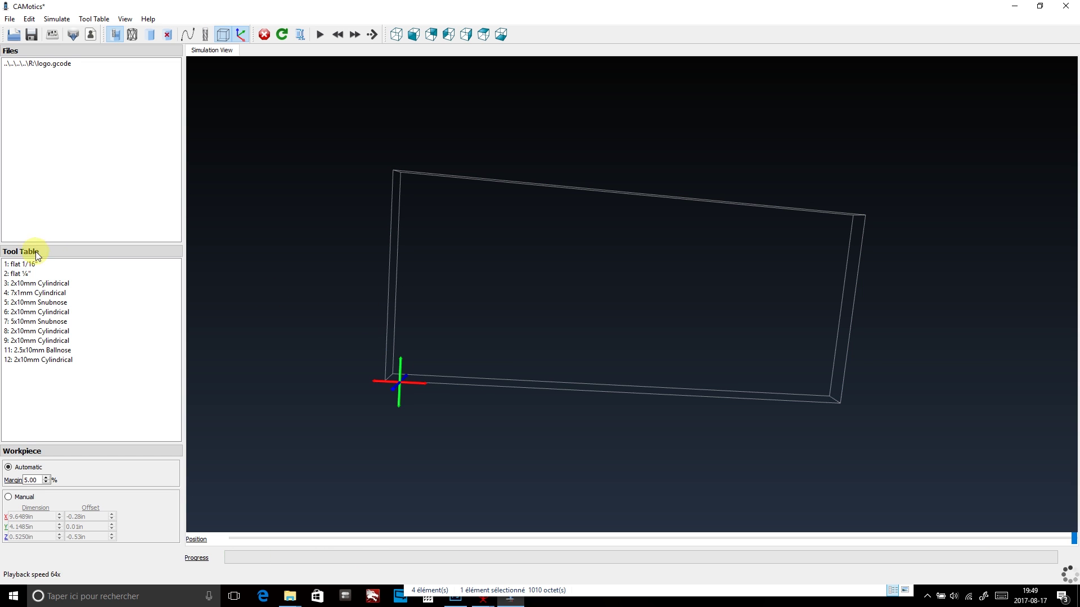
{"action": "mouse_move", "coordinate": [538, 339]}
{"action": "left_mouse_down"}
{"action": "mouse_move", "coordinate": [591, 257]}
{"action": "mouse_move", "coordinate": [458, 299]}
{"action": "mouse_move", "coordinate": [497, 321]}
{"action": "mouse_move", "coordinate": [471, 336]}
{"action": "mouse_move", "coordinate": [539, 329]}
{"action": "mouse_move", "coordinate": [529, 305]}
{"action": "mouse_move", "coordinate": [551, 300]}
{"action": "mouse_move", "coordinate": [523, 285]}
{"action": "left_mouse_up"}
{"action": "scroll", "coordinate": [497, 324], "scroll_direction": "up", "scroll_amount": 3}
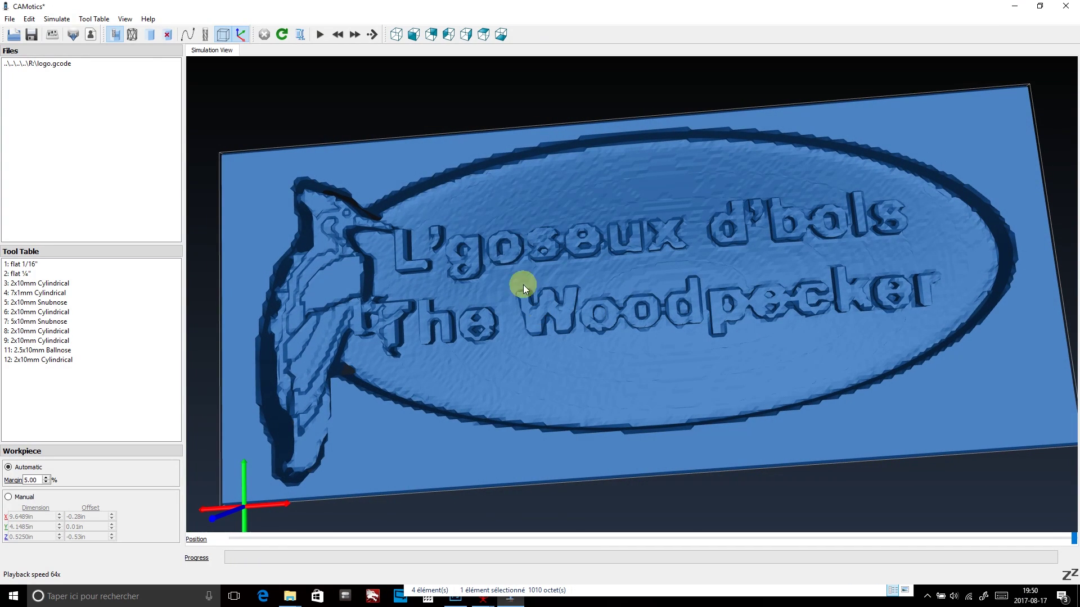
{"action": "left_click", "coordinate": [29, 19]}
- Save the simulation resolution as Very High, then tilt the re-rendered plaque to inspect finer detail
{"action": "left_click", "coordinate": [51, 122]}
{"action": "left_click", "coordinate": [508, 232]}
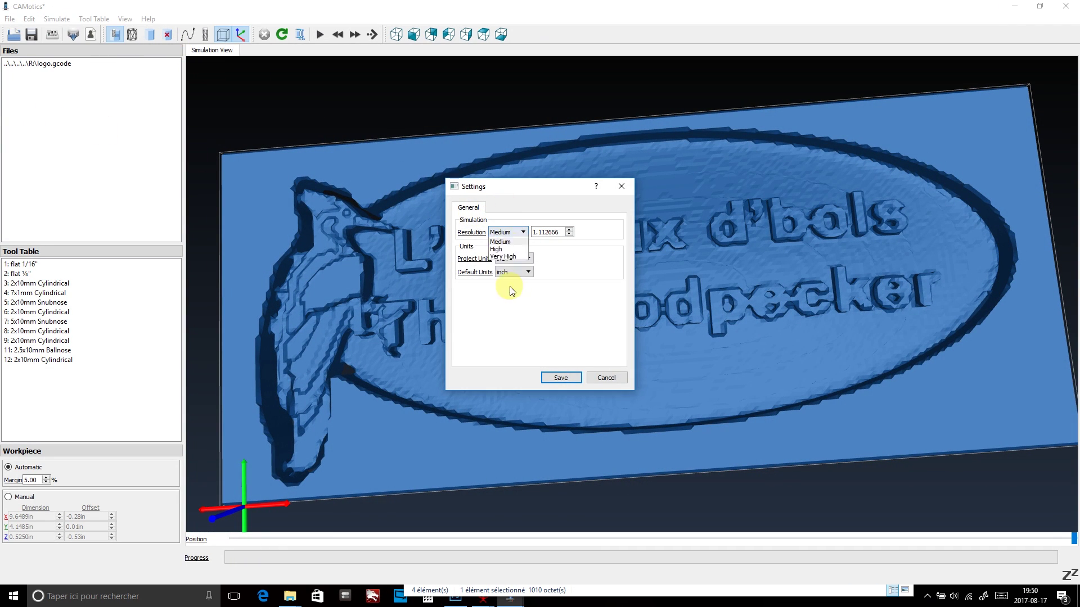
{"action": "left_click", "coordinate": [507, 270]}
{"action": "left_click", "coordinate": [567, 377]}
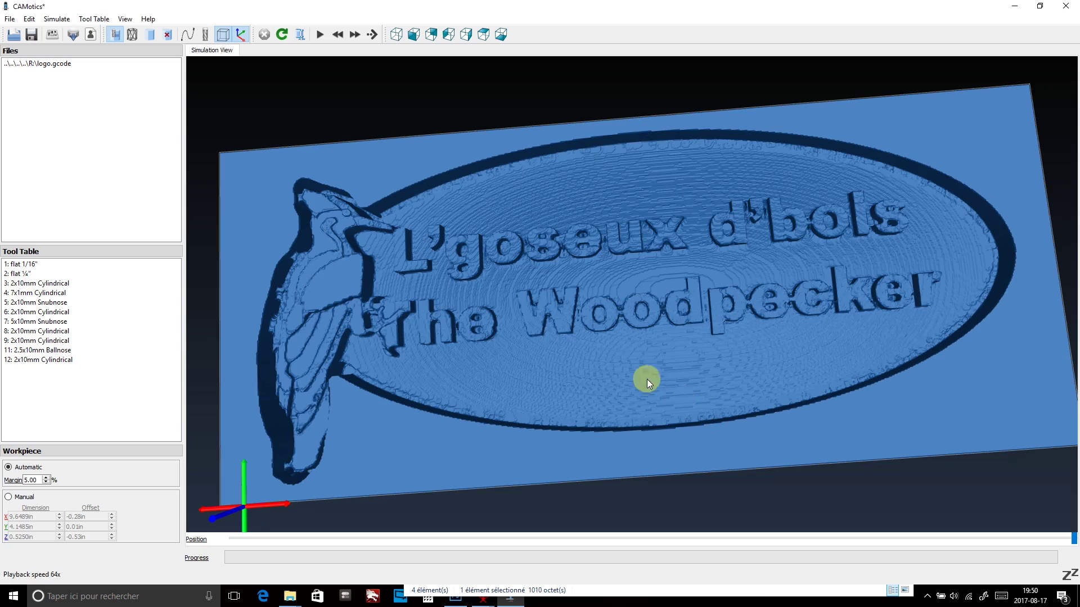
{"action": "mouse_move", "coordinate": [484, 346]}
{"action": "left_mouse_down"}
{"action": "mouse_move", "coordinate": [524, 333]}
{"action": "mouse_move", "coordinate": [487, 326]}
{"action": "mouse_move", "coordinate": [505, 272]}
{"action": "mouse_move", "coordinate": [572, 297]}
{"action": "mouse_move", "coordinate": [507, 321]}
{"action": "mouse_move", "coordinate": [489, 315]}
{"action": "mouse_move", "coordinate": [477, 285]}
{"action": "mouse_move", "coordinate": [469, 294]}
{"action": "mouse_move", "coordinate": [505, 282]}
{"action": "mouse_move", "coordinate": [326, 273]}
{"action": "left_mouse_up"}
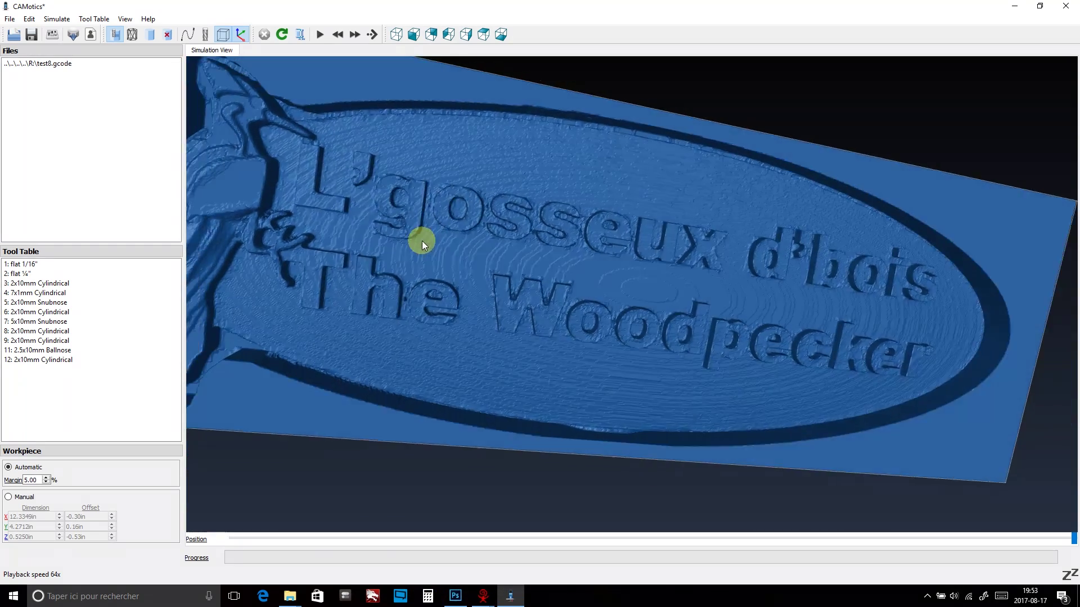
{"action": "scroll", "coordinate": [422, 240], "scroll_direction": "down", "scroll_amount": 3}
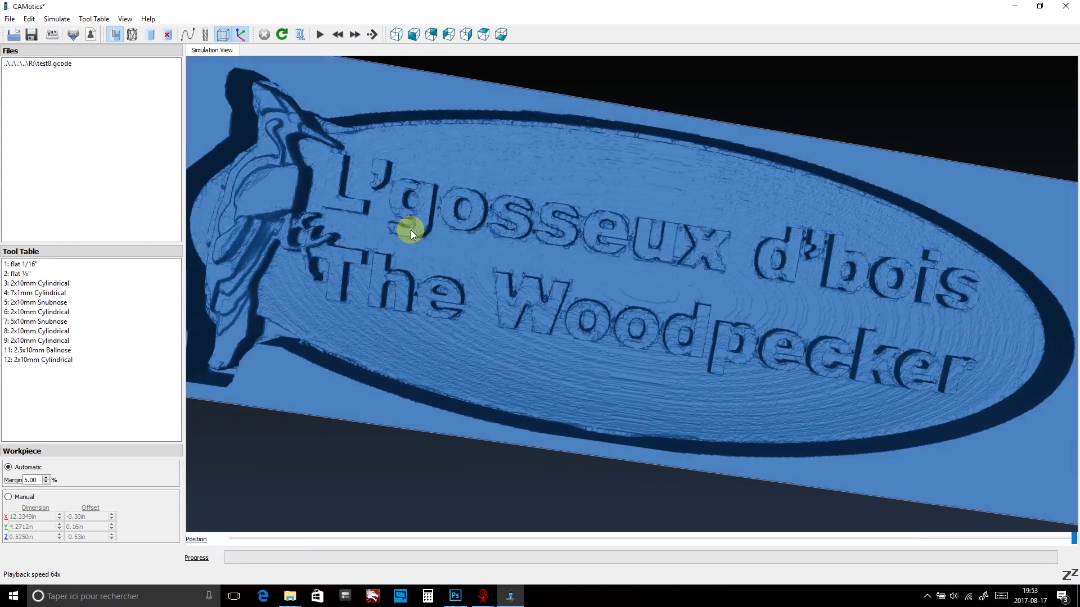
{"action": "scroll", "coordinate": [787, 273], "scroll_direction": "up", "scroll_amount": 3}
{"action": "mouse_move", "coordinate": [788, 274]}
{"action": "left_mouse_down"}
{"action": "mouse_move", "coordinate": [785, 255]}
{"action": "mouse_move", "coordinate": [754, 263]}
{"action": "mouse_move", "coordinate": [761, 285]}
{"action": "left_mouse_up"}
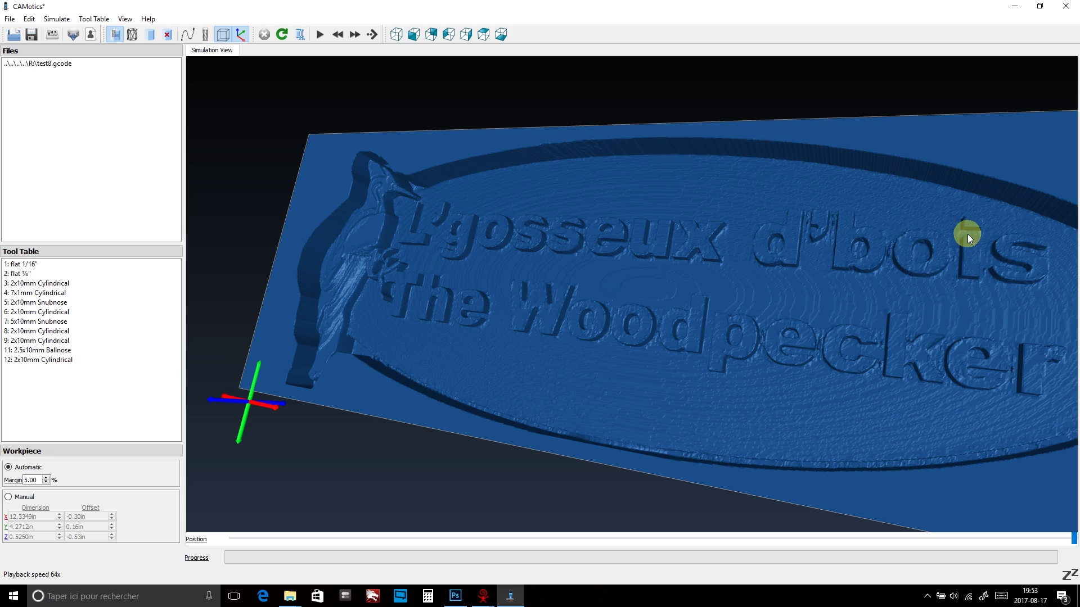
{"action": "mouse_move", "coordinate": [498, 292]}
{"action": "left_mouse_down"}
{"action": "mouse_move", "coordinate": [552, 308]}
{"action": "mouse_move", "coordinate": [549, 319]}
{"action": "mouse_move", "coordinate": [297, 265]}
{"action": "mouse_move", "coordinate": [327, 264]}
{"action": "mouse_move", "coordinate": [292, 271]}
{"action": "mouse_move", "coordinate": [292, 194]}
{"action": "left_mouse_up"}
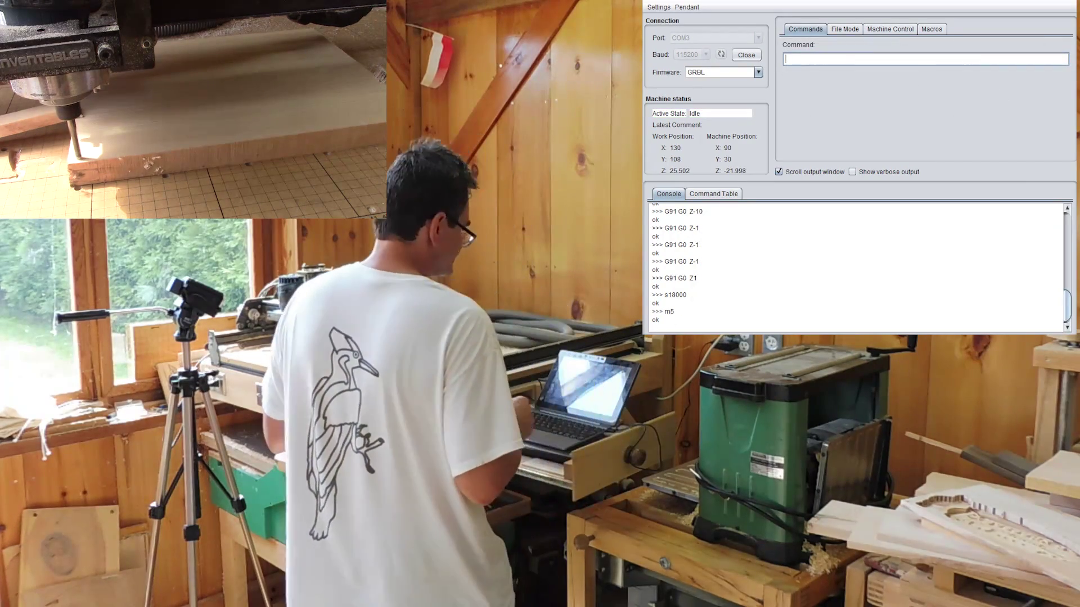
- Enter the M3 command in Universal Gcode Sender
{"action": "type", "text": "m3"}
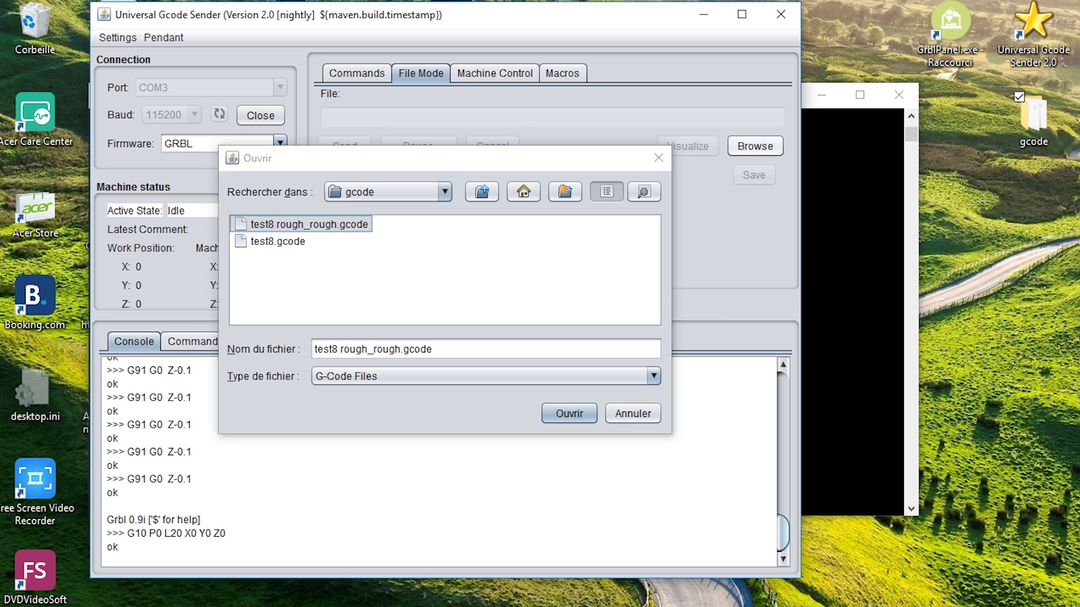
- Load test8 rough_rough.gcode, then move and enlarge its G-Code Visualizer preview window
{"action": "key", "text": "Return"}
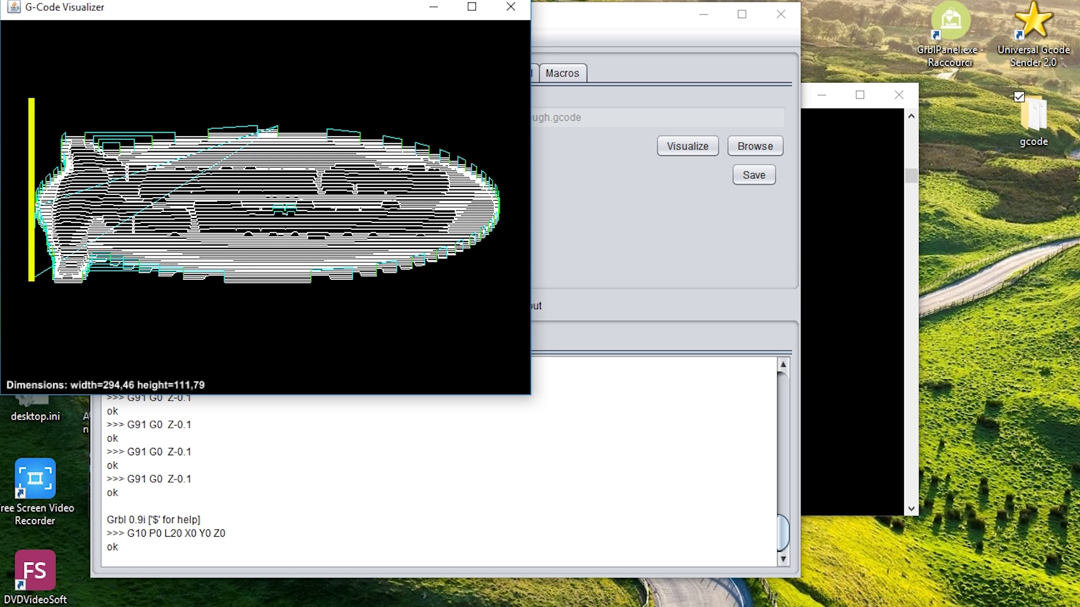
{"action": "left_click_drag", "start_coordinate": [225, 7], "coordinate": [642, 200]}
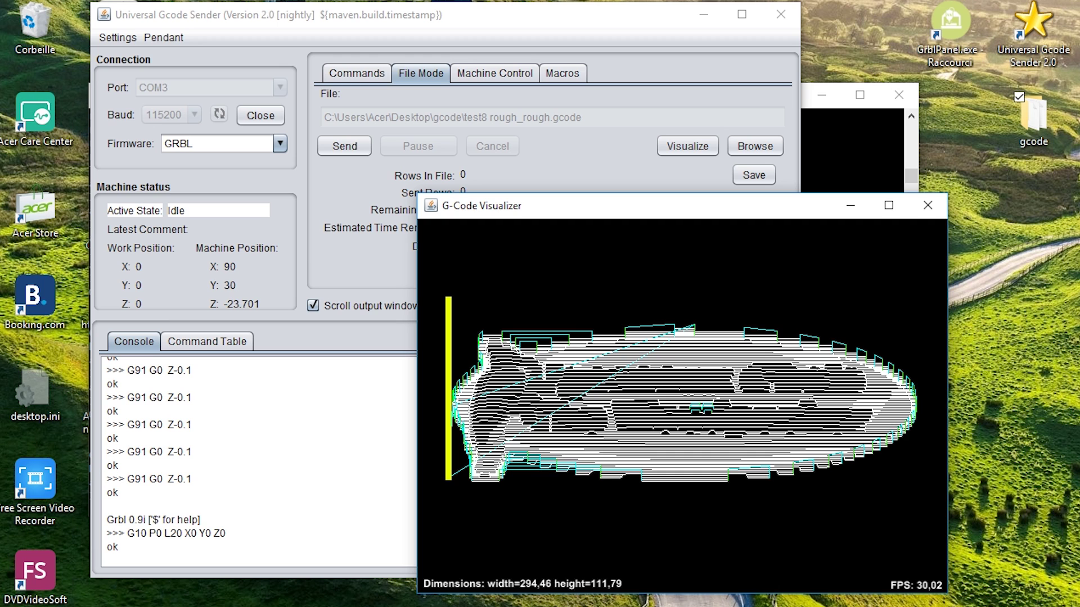
{"action": "left_click_drag", "start_coordinate": [947, 594], "coordinate": [1074, 606]}
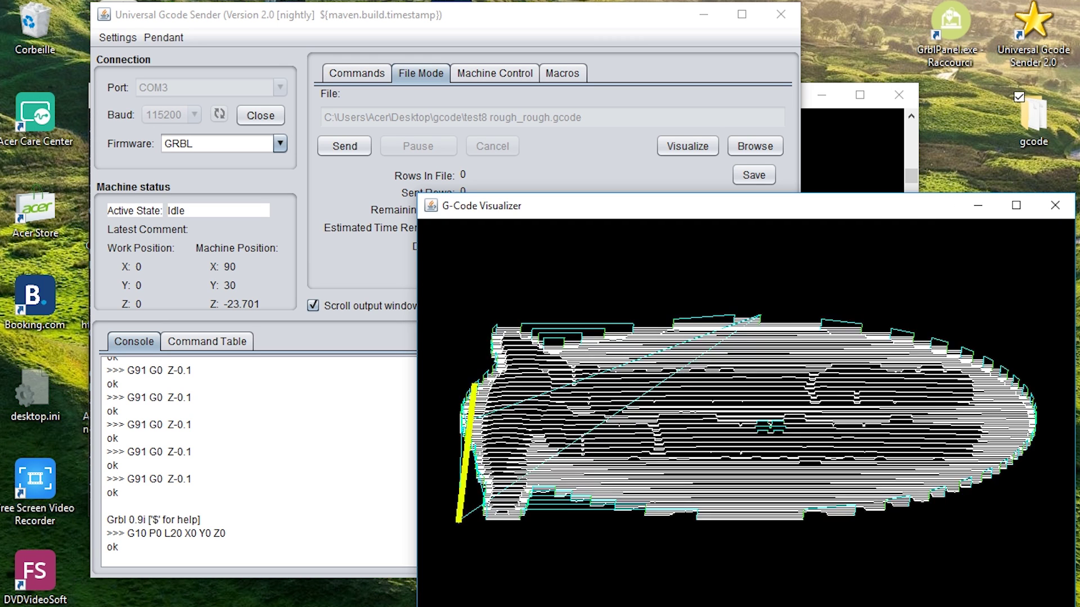